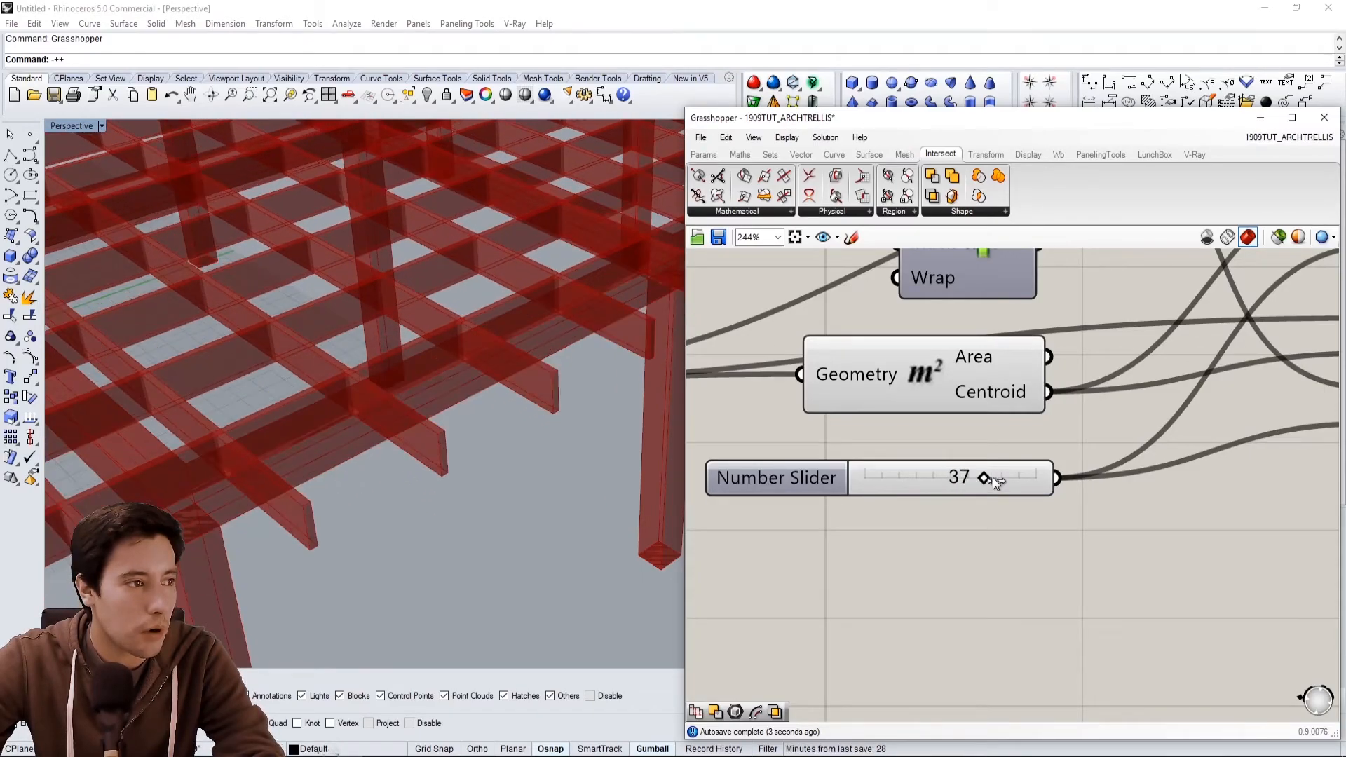
Set the Number Slider feeding the Area component to 45 and inspect the updated trellis grid.
right_click_drag(591, 442, 542, 518)
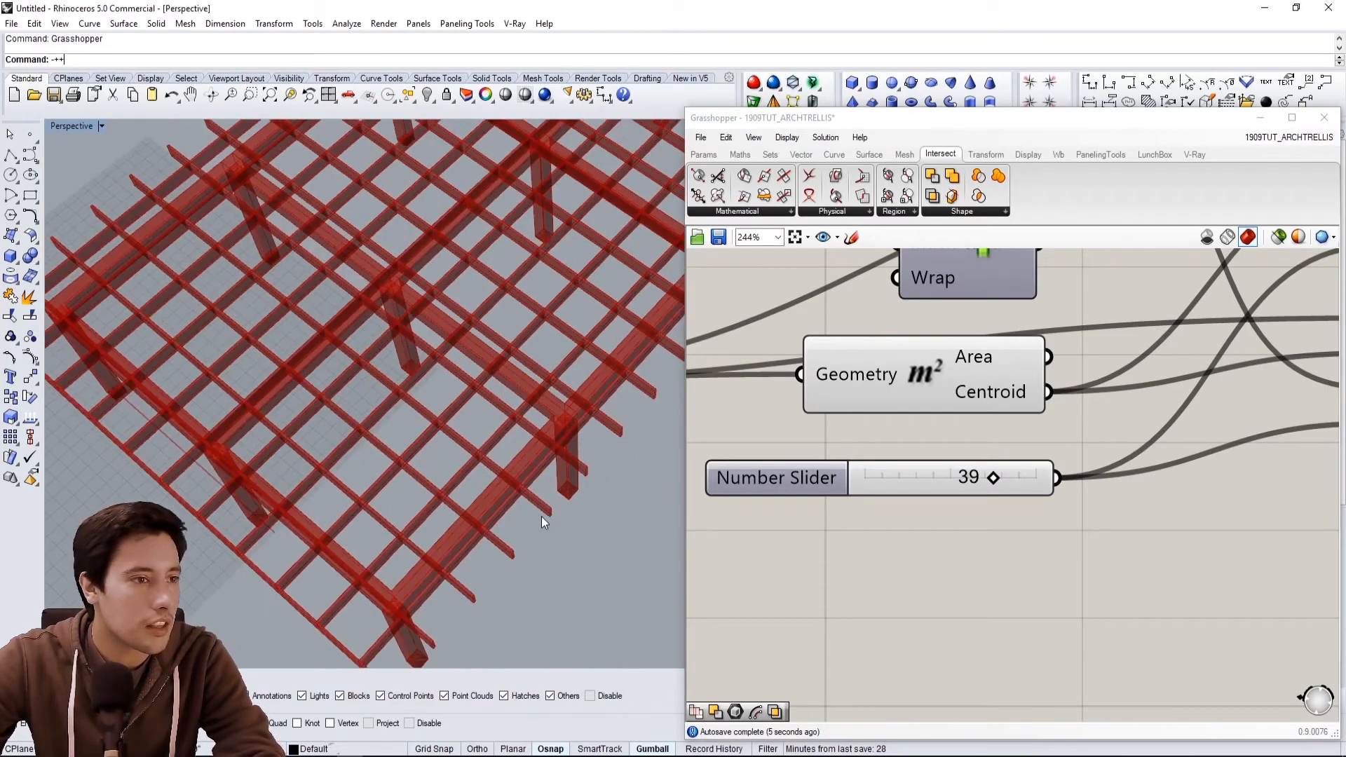
left_click_drag(989, 477, 1019, 458)
right_click_drag(486, 478, 524, 309)
scroll(428, 470, "down", 3)
right_click_drag(430, 334, 463, 349)
scroll(432, 286, "up", 4)
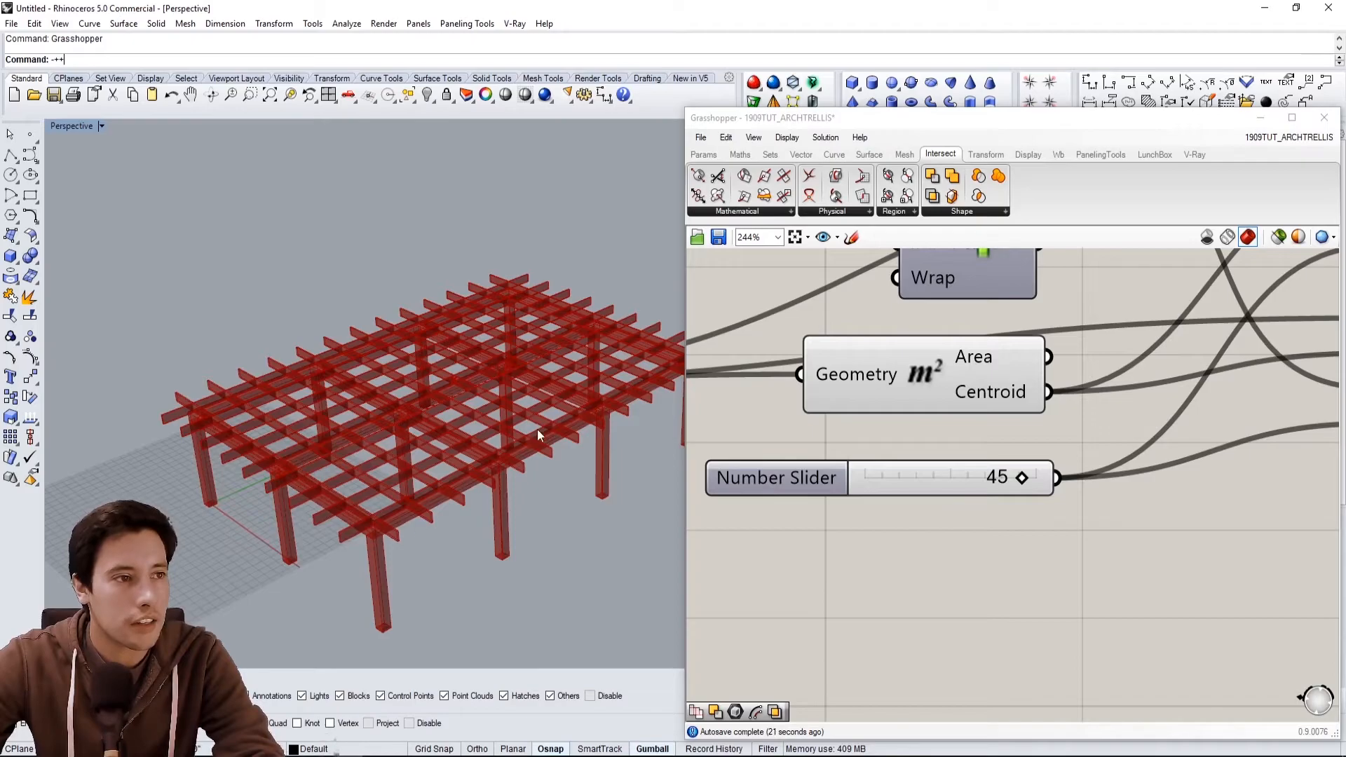
Inspect the trellis model in the viewport and navigate through the Grasshopper definition.
right_click_drag(679, 375, 275, 440)
right_click_drag(373, 341, 466, 390)
scroll(1129, 556, "down", 2)
right_click_drag(1129, 556, 944, 642)
scroll(1090, 552, "down", 2)
right_click_drag(1091, 552, 981, 522)
right_click_drag(1131, 558, 998, 558)
left_click_drag(1038, 529, 982, 411)
scroll(1059, 538, "down", 2)
scroll(891, 434, "up", 4)
scroll(484, 435, "up", 4)
Turn on the preview of the two Edges-to-Surfaces components.
key("Return")
right_click_drag(1084, 382, 1042, 434)
middle_click(1042, 434)
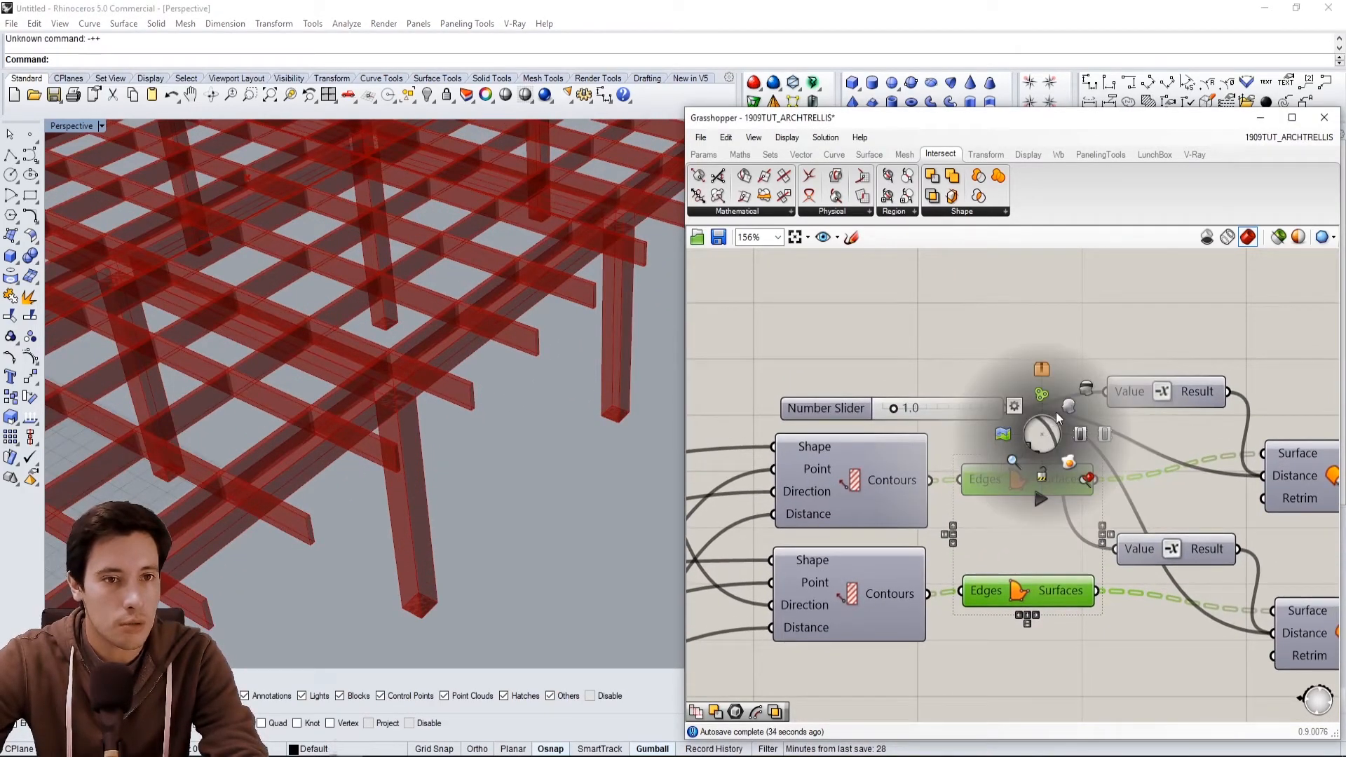
left_click(1069, 408)
scroll(369, 355, "up", 4)
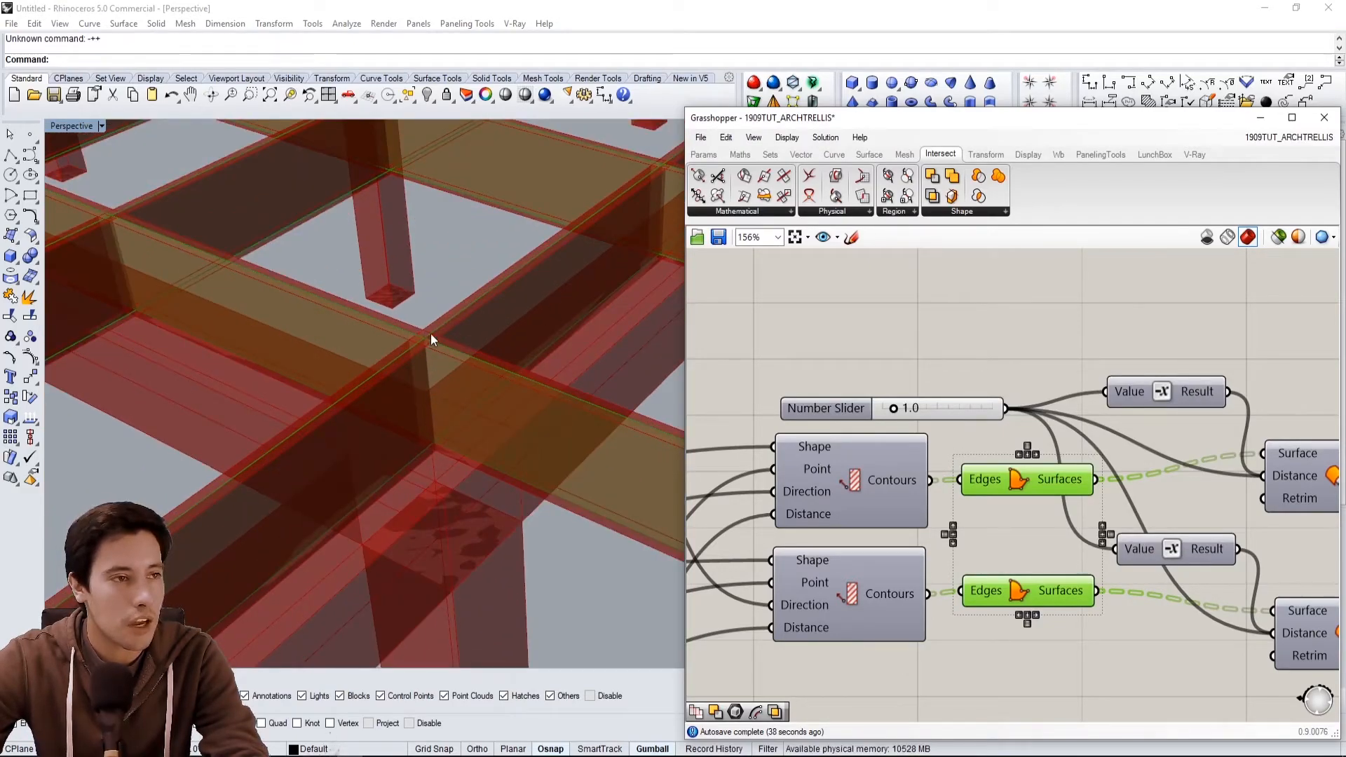
left_click(1008, 431)
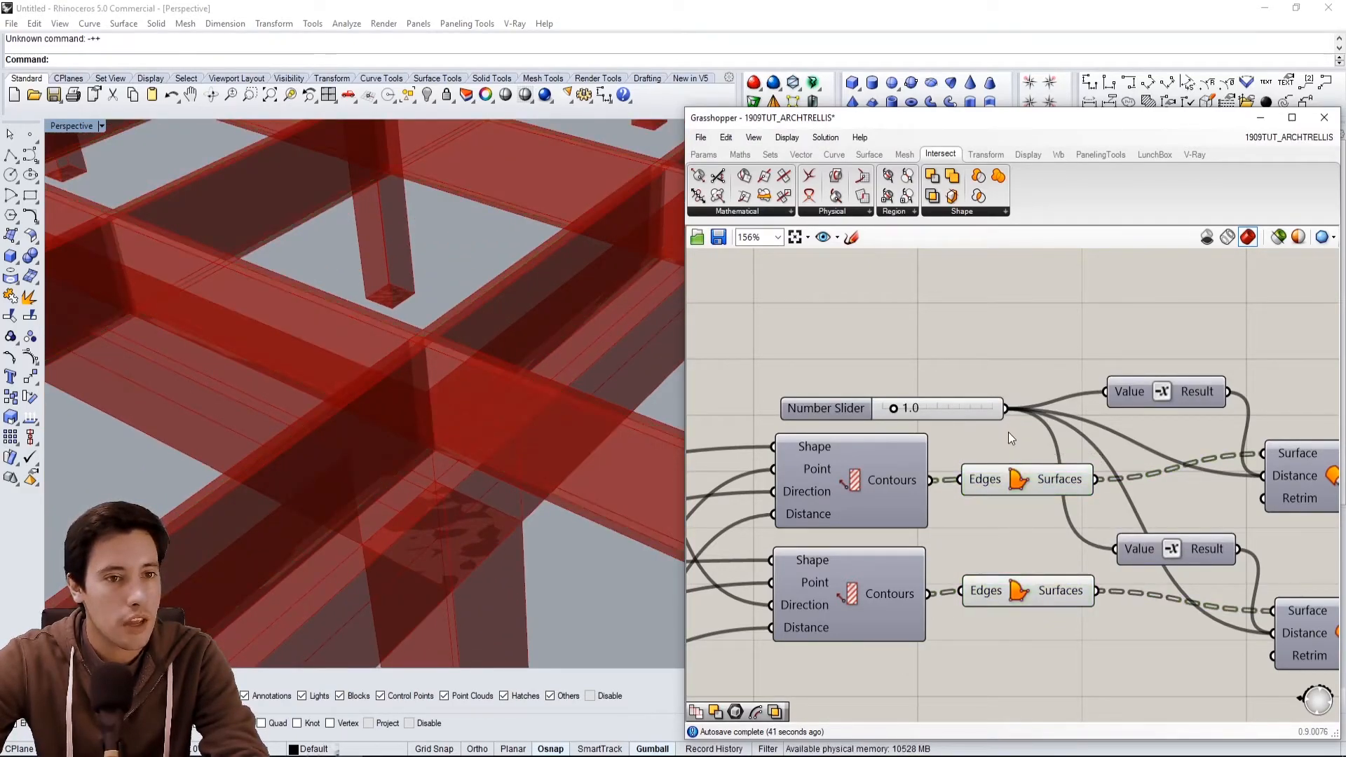
Add a Brep | Brep intersection component to the canvas above the surface components.
right_click_drag(1007, 431, 957, 452)
left_click(987, 507)
left_click(994, 621)
left_click(956, 311)
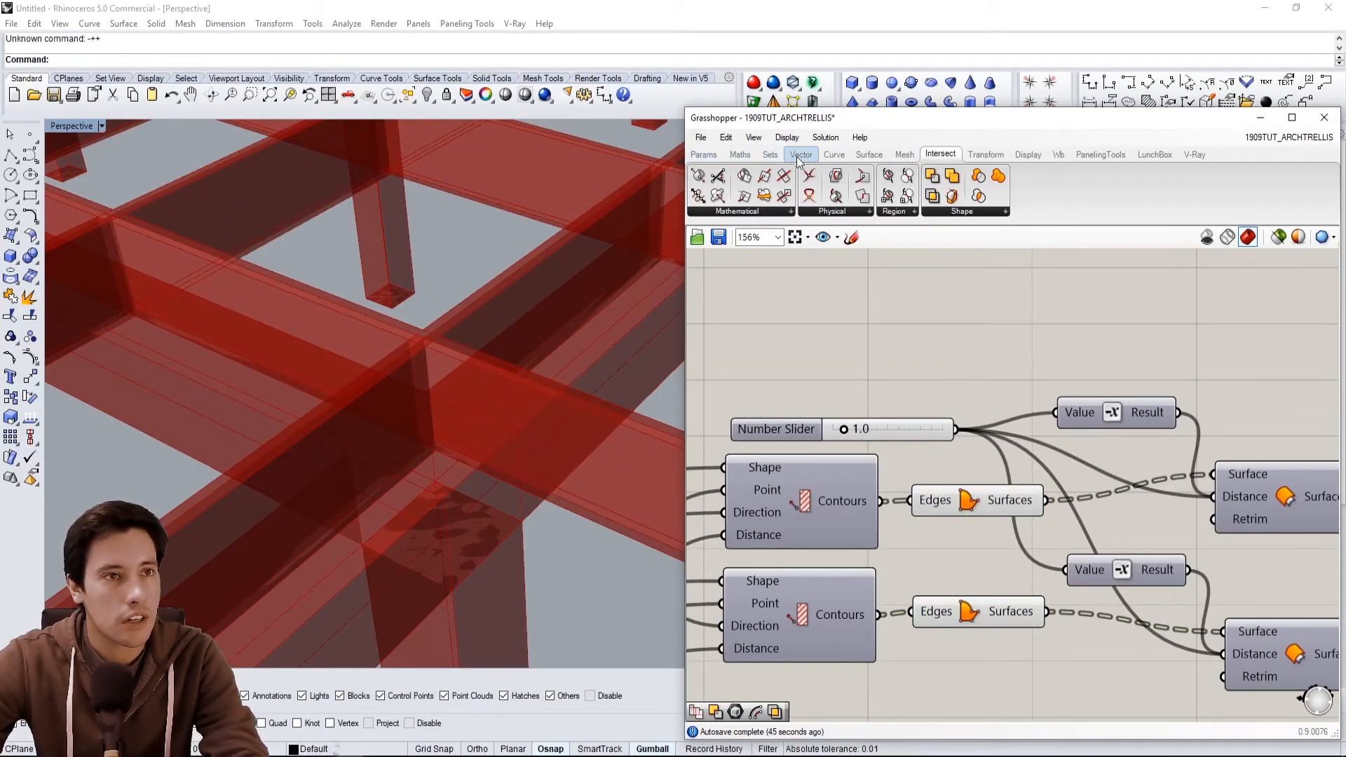
left_click(828, 212)
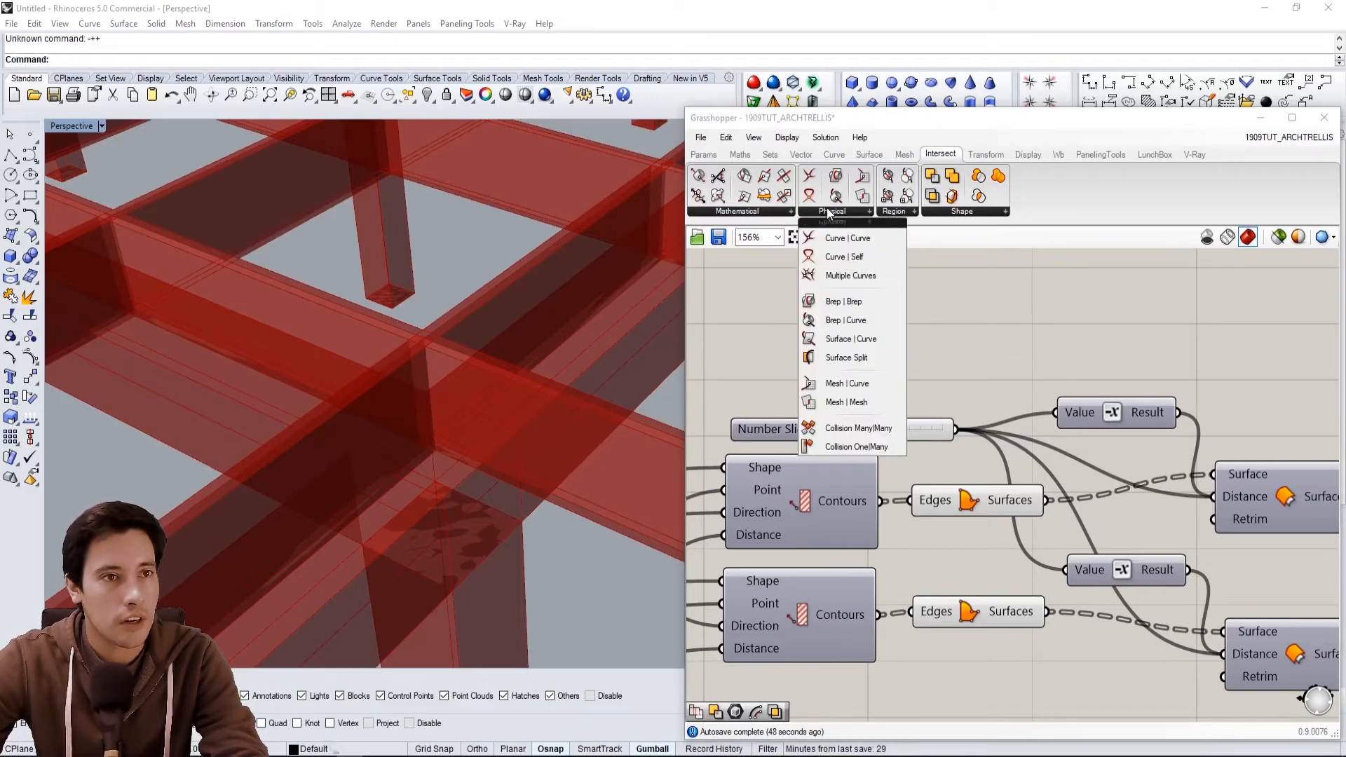
left_click(866, 308)
left_click(1171, 307)
right_click_drag(1231, 314, 1147, 339)
left_click_drag(1113, 335, 1150, 334)
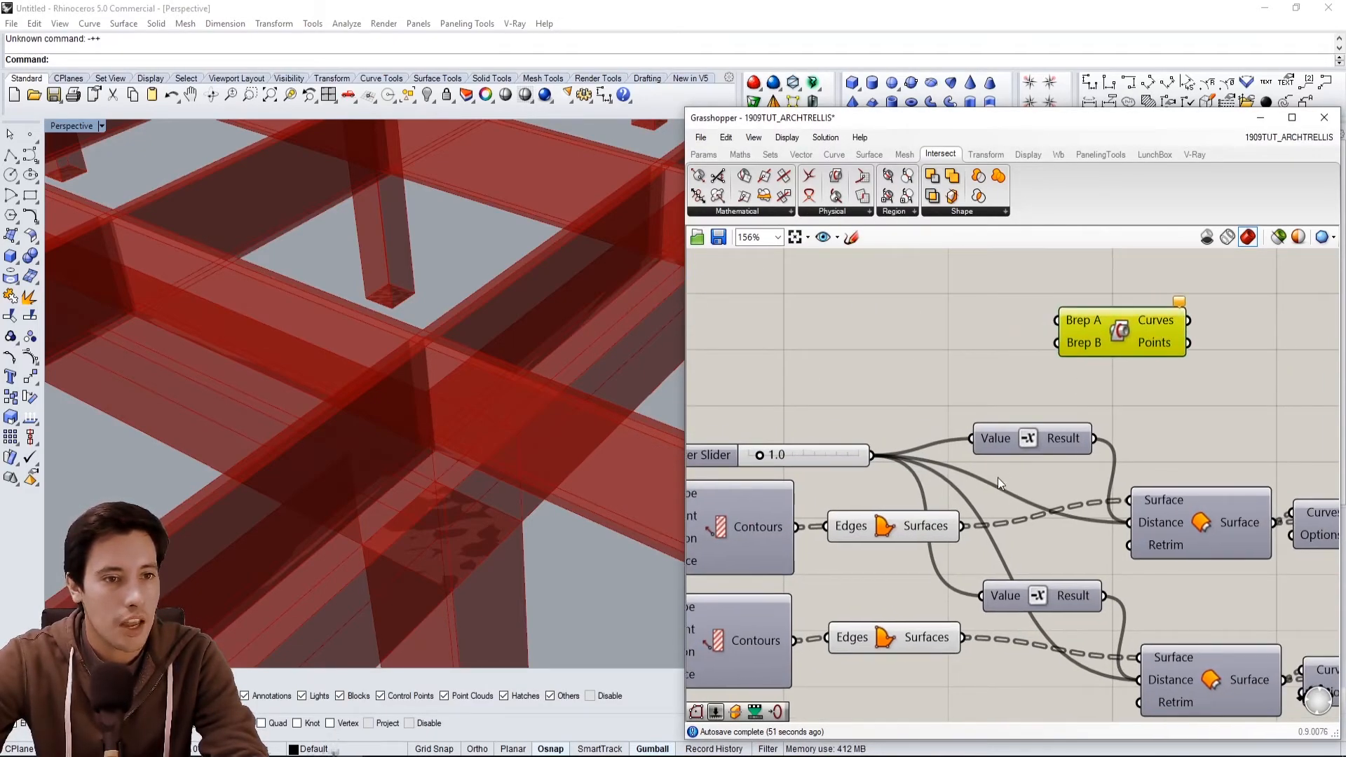
Connect the two Surfaces outputs to Brep A and Brep B of the intersection component.
left_click_drag(963, 526, 1056, 320)
left_click_drag(952, 637, 1064, 346)
left_click_drag(1147, 326, 1234, 375)
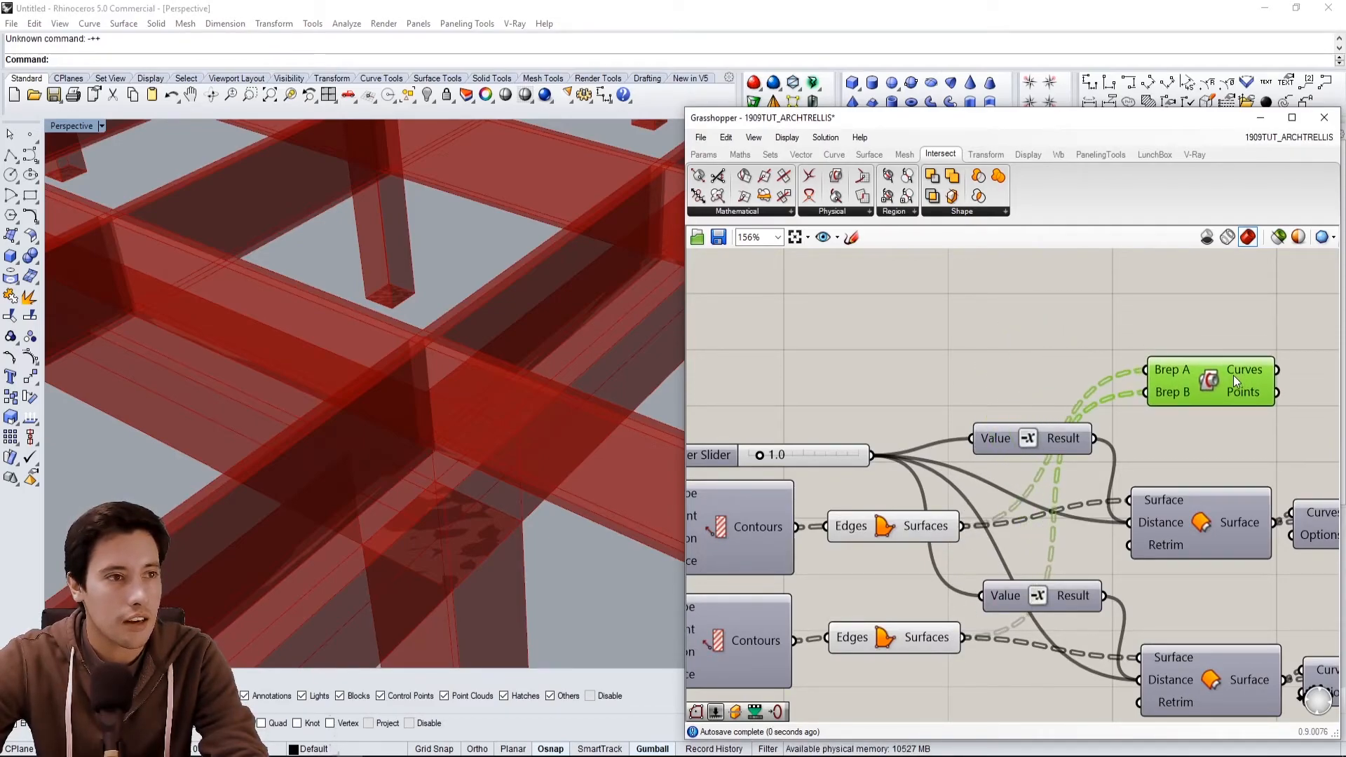
left_click(1208, 320)
right_click_drag(1208, 319, 1135, 320)
Flatten the Brep A input of the Brep | Brep component.
right_click(1105, 370)
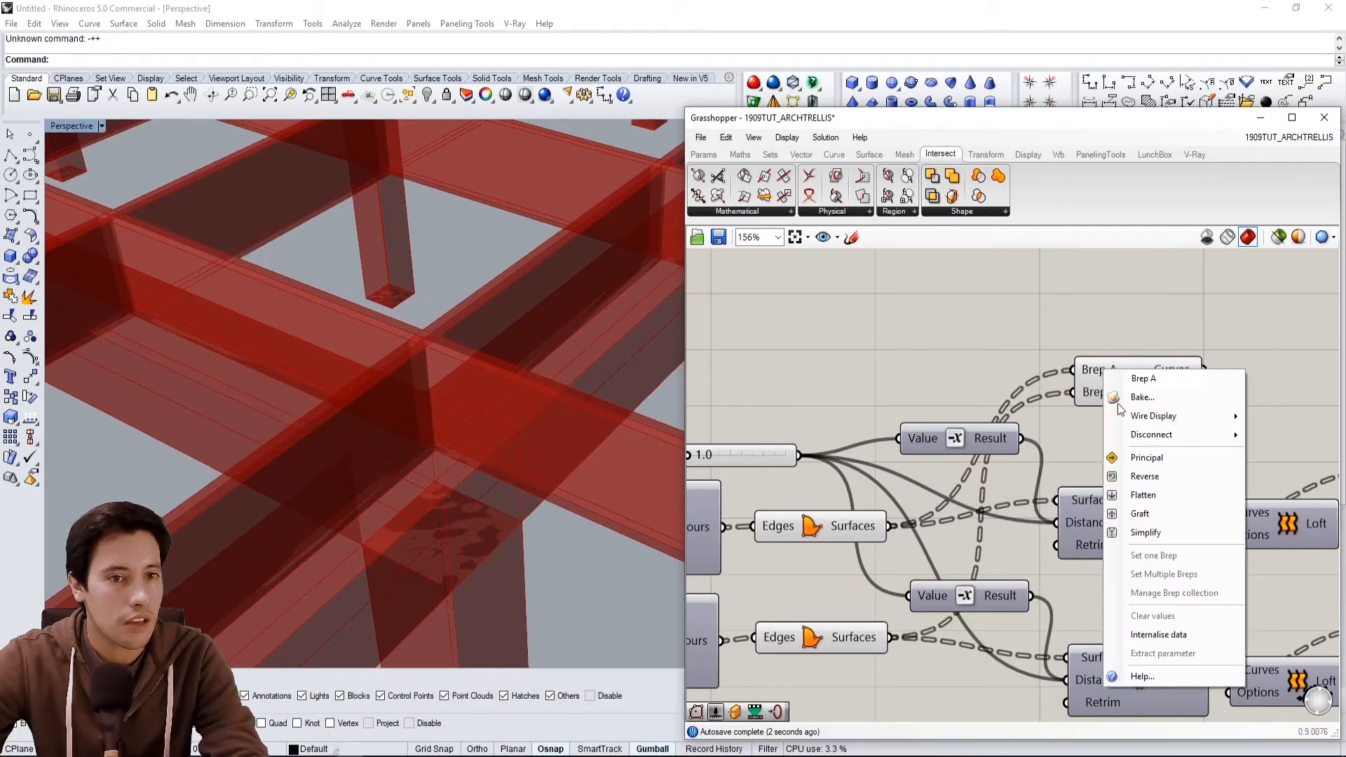
left_click(1129, 495)
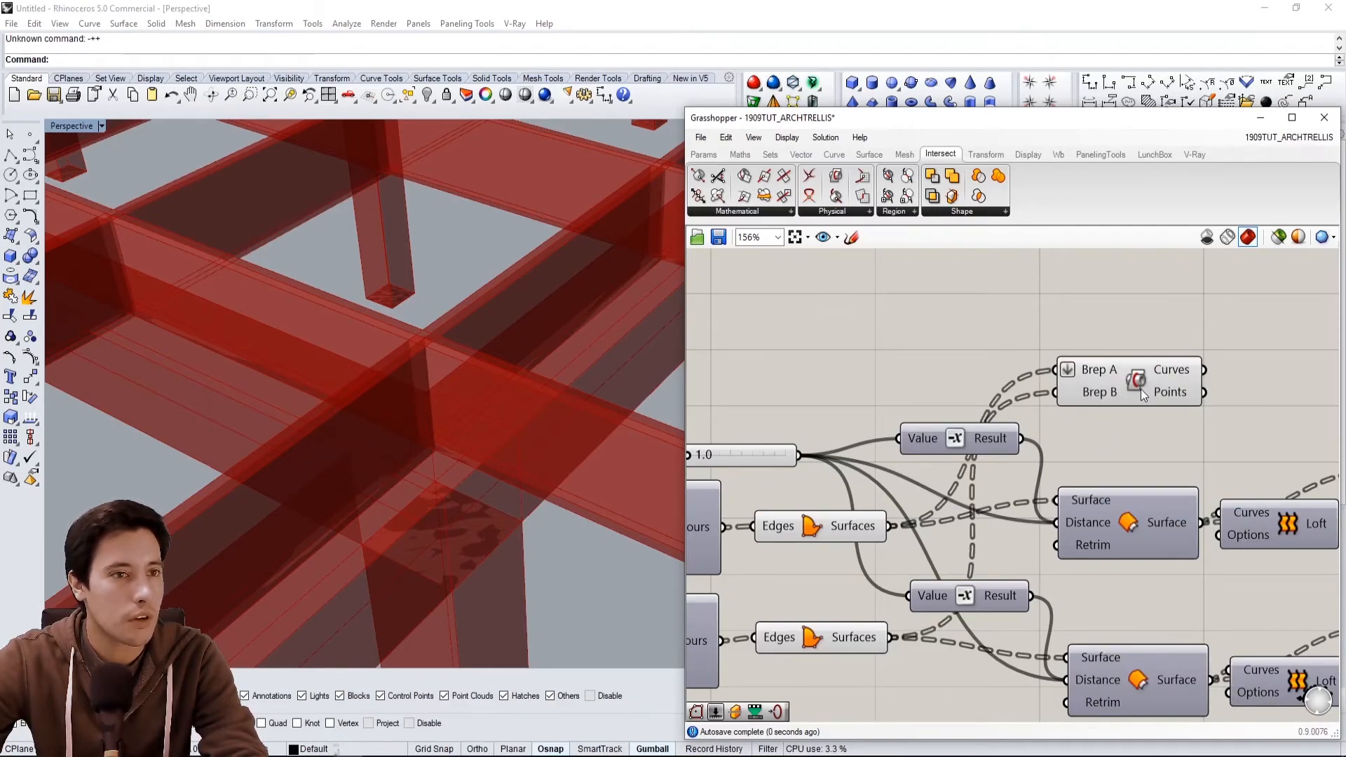
left_click_drag(1140, 389, 1175, 388)
Hide the preview of the two Cap Holes components.
scroll(478, 334, "down", 10)
right_click_drag(478, 334, 540, 361)
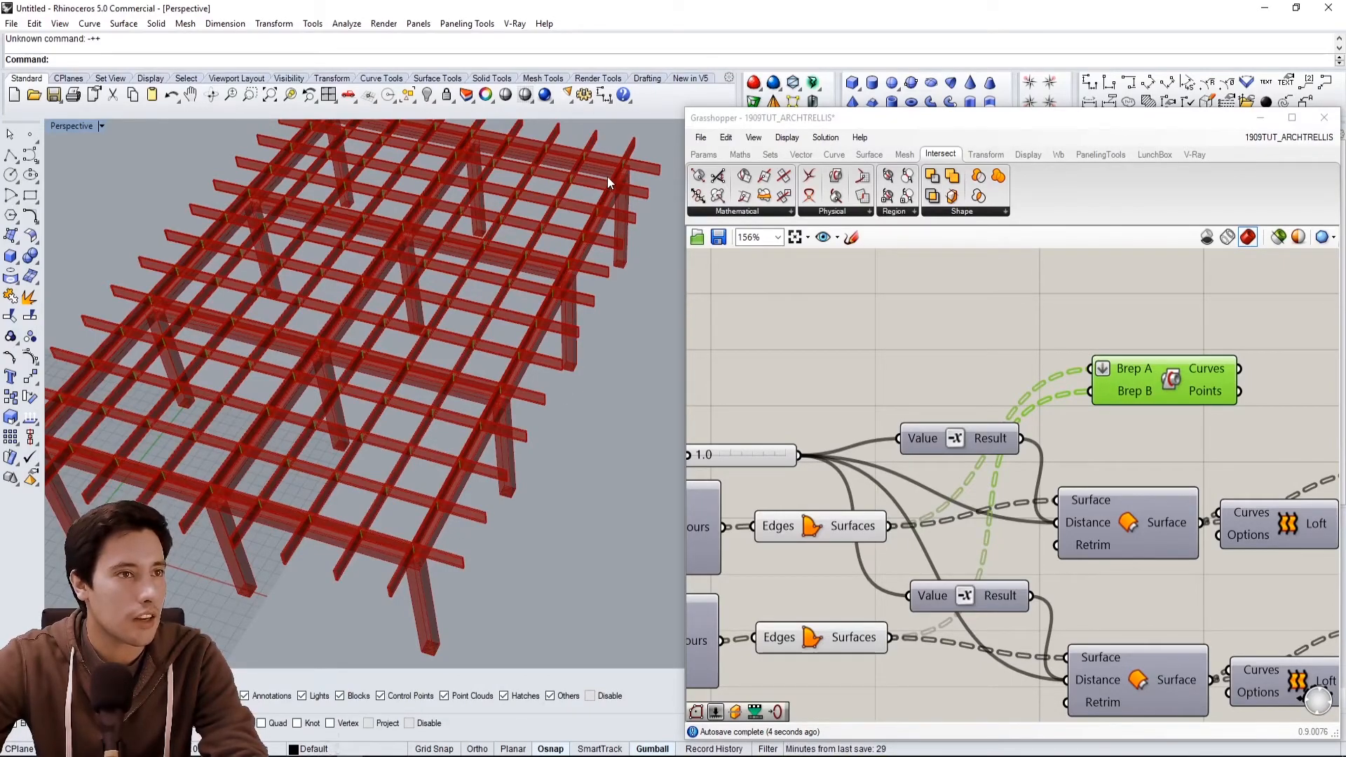
scroll(608, 178, "up", 8)
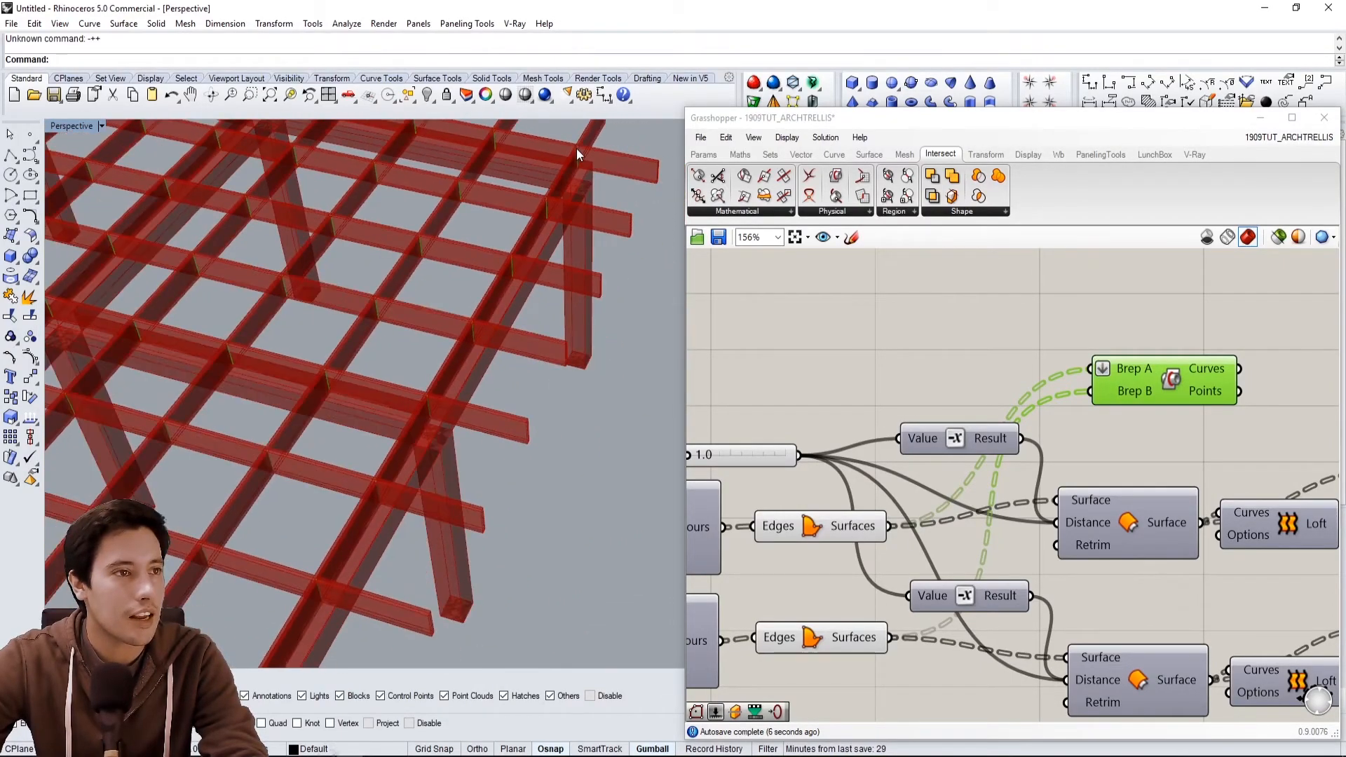
scroll(455, 354, "up", 5)
scroll(956, 305, "down", 4)
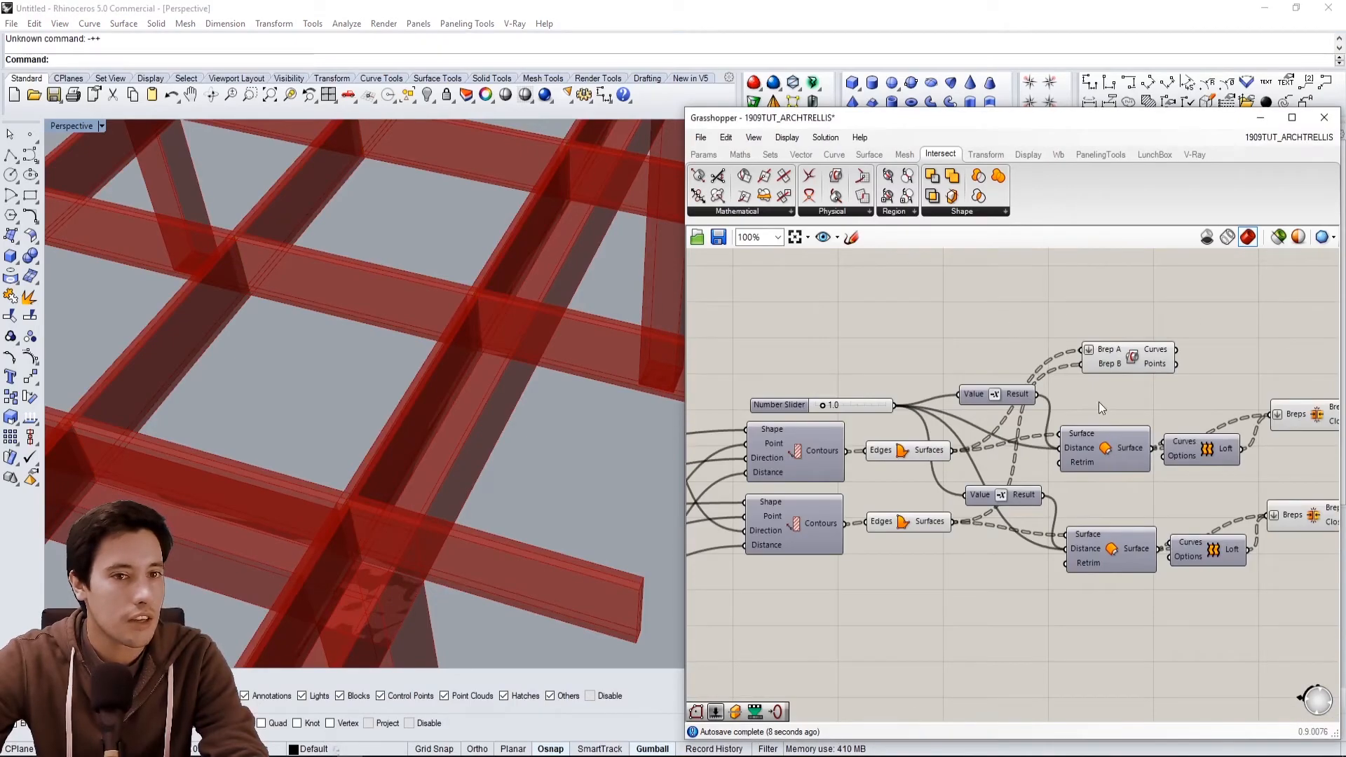
left_click_drag(1233, 527, 1125, 356)
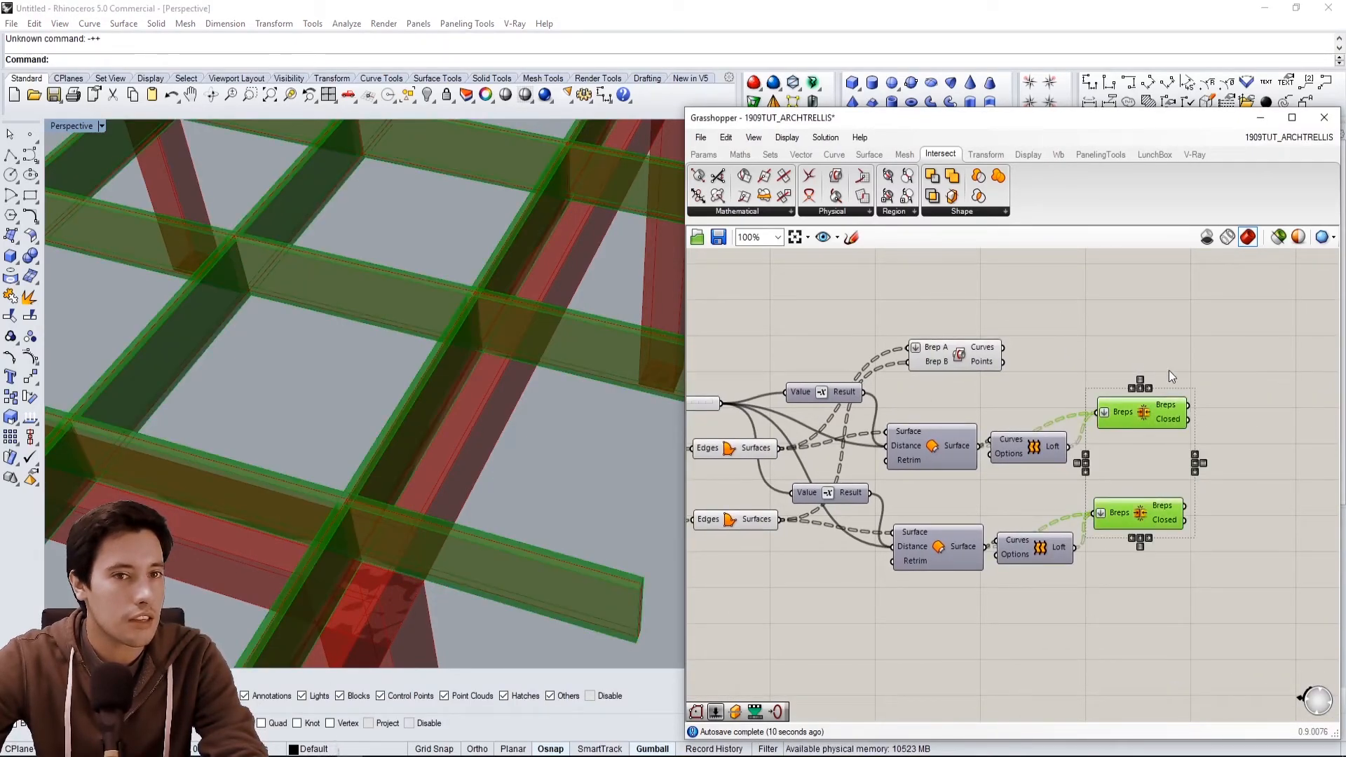
middle_click(1167, 368)
left_click(1214, 324)
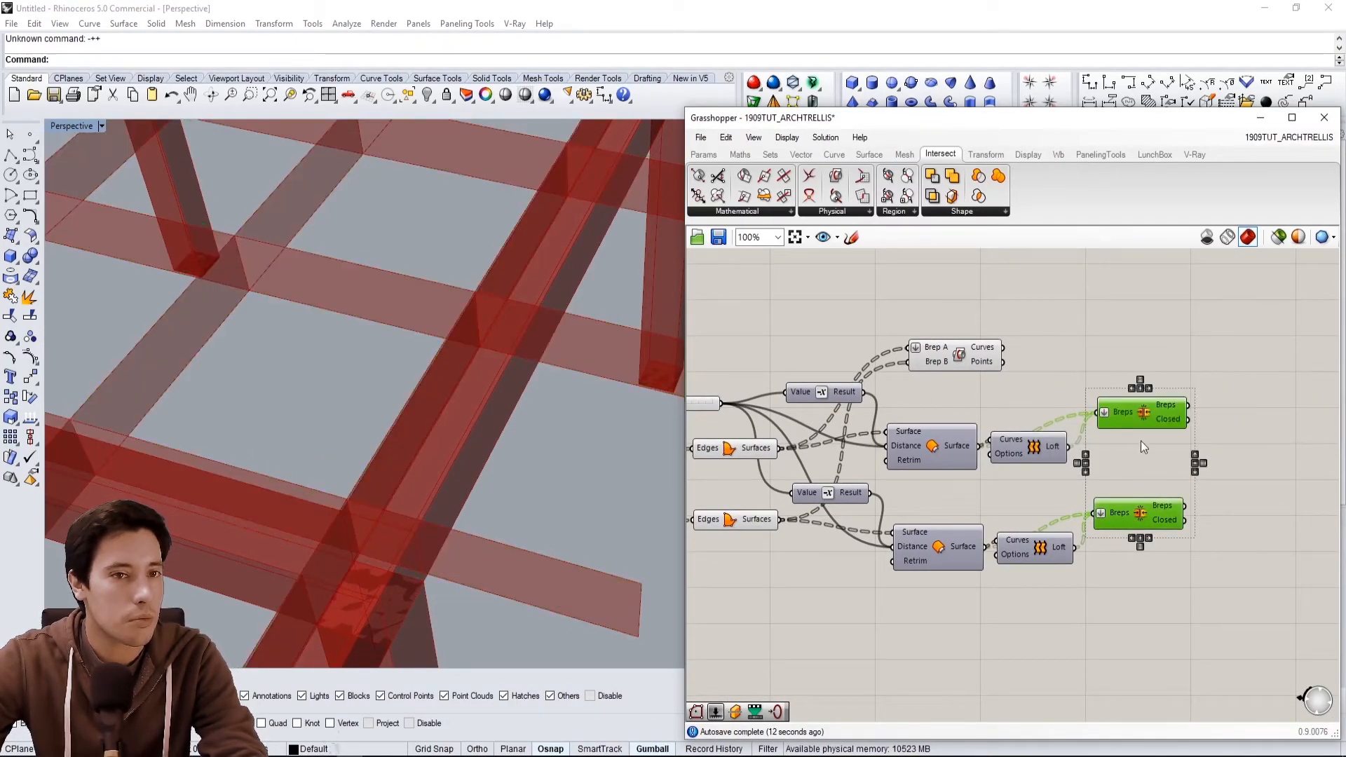
Hide the preview of the Edges, Surfaces and Value components driving the lattice.
right_click_drag(545, 409, 519, 373)
right_click_drag(951, 356, 1140, 354)
left_click_drag(991, 575, 949, 431)
middle_click(960, 429)
left_click(1008, 387)
right_click_drag(582, 337, 349, 371)
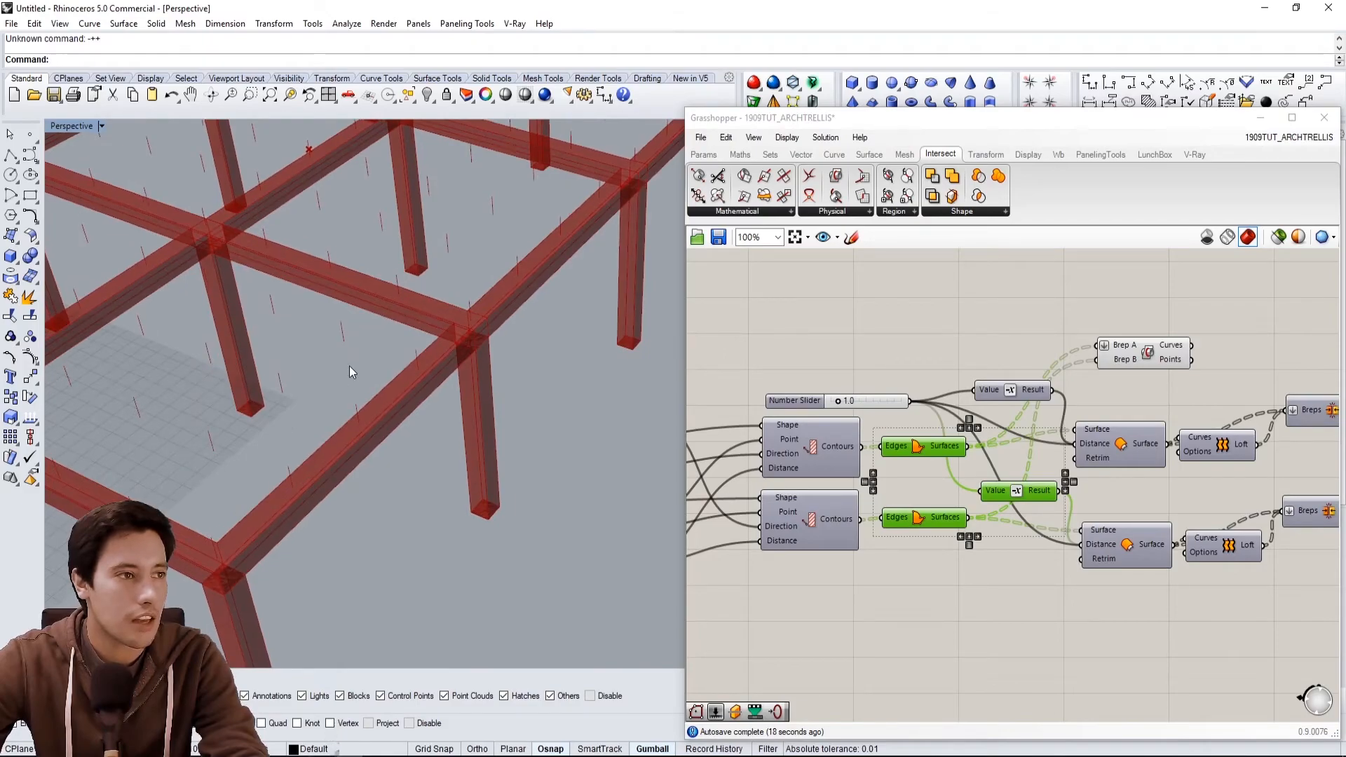
left_click(889, 376)
Turn on the Extrusion component's preview to view the slab.
scroll(950, 380, "down", 1)
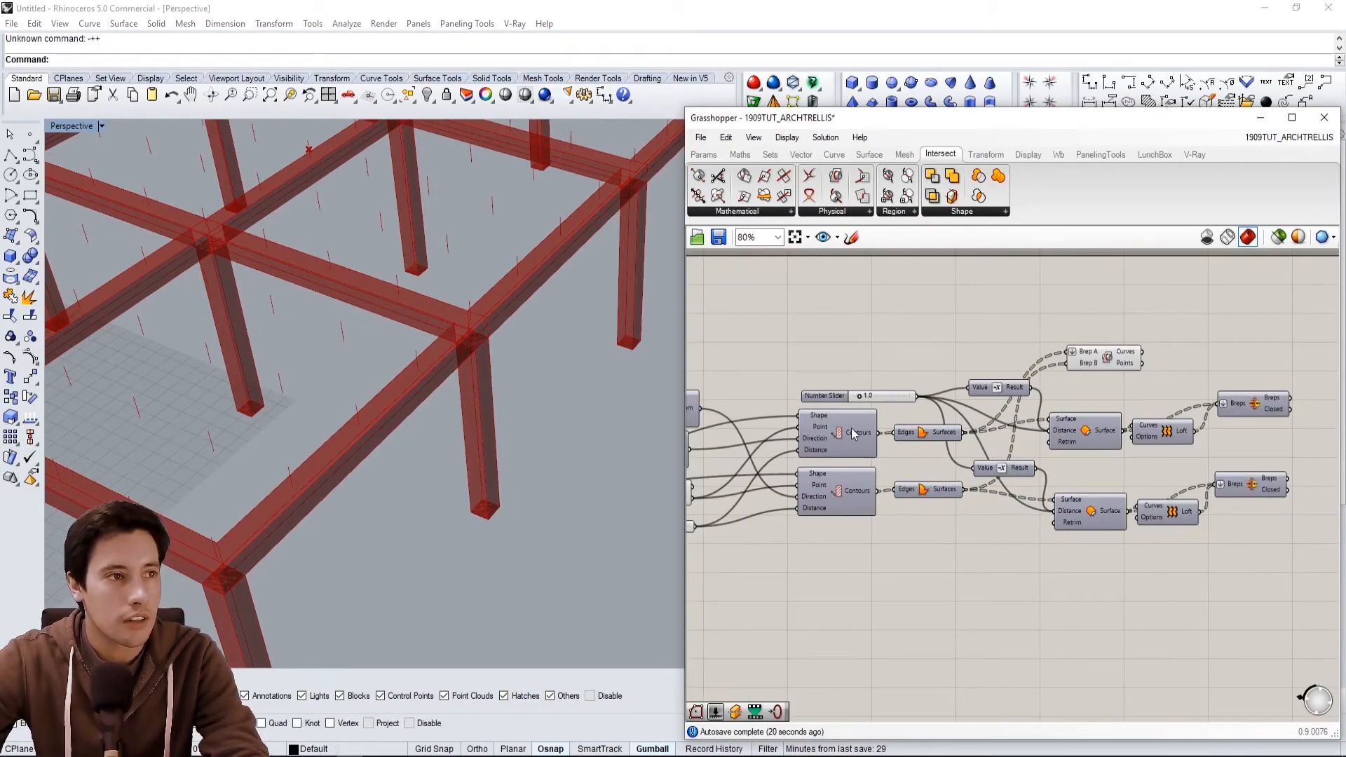
right_click_drag(833, 424, 948, 407)
right_click_drag(302, 401, 554, 434)
right_click_drag(906, 381, 1134, 433)
right_click_drag(520, 355, 519, 435)
right_click_drag(986, 377, 1015, 366)
left_click(982, 426)
right_click(911, 428)
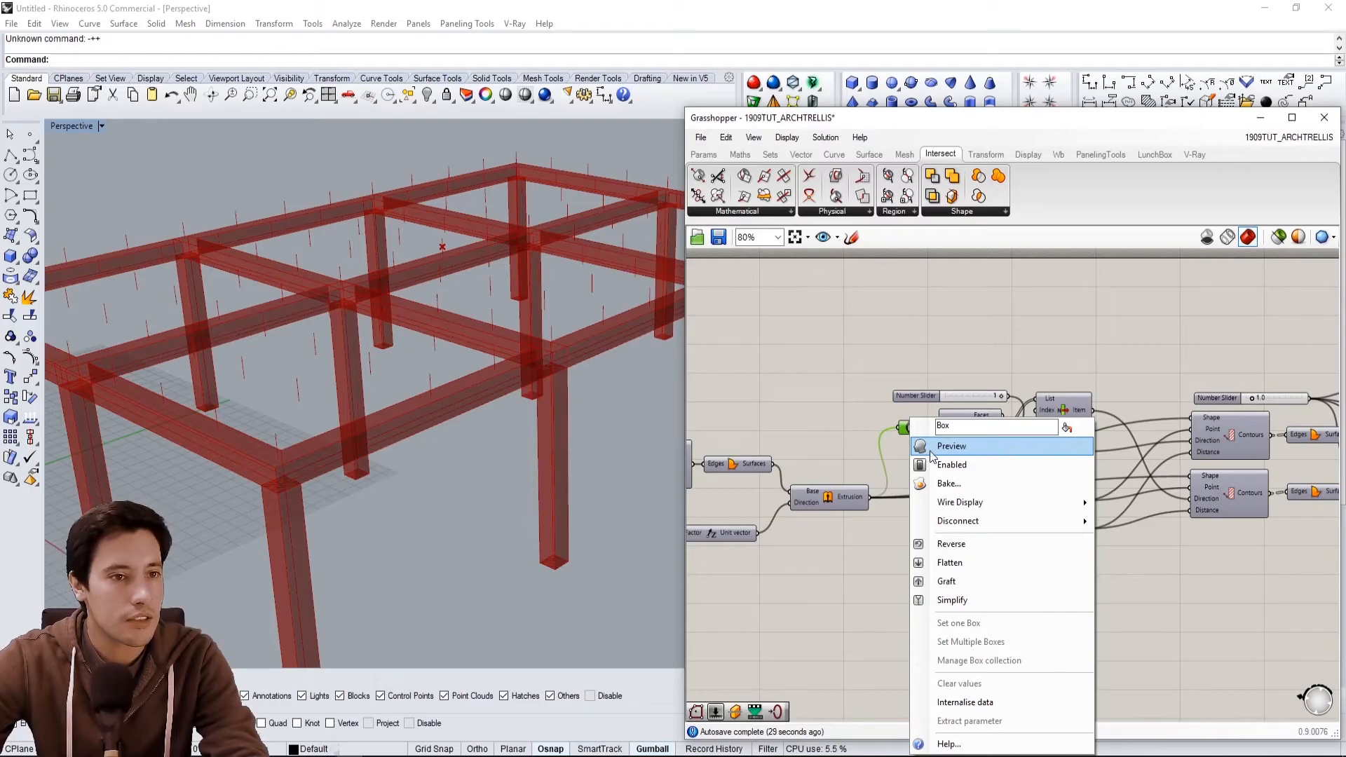
right_click(834, 501)
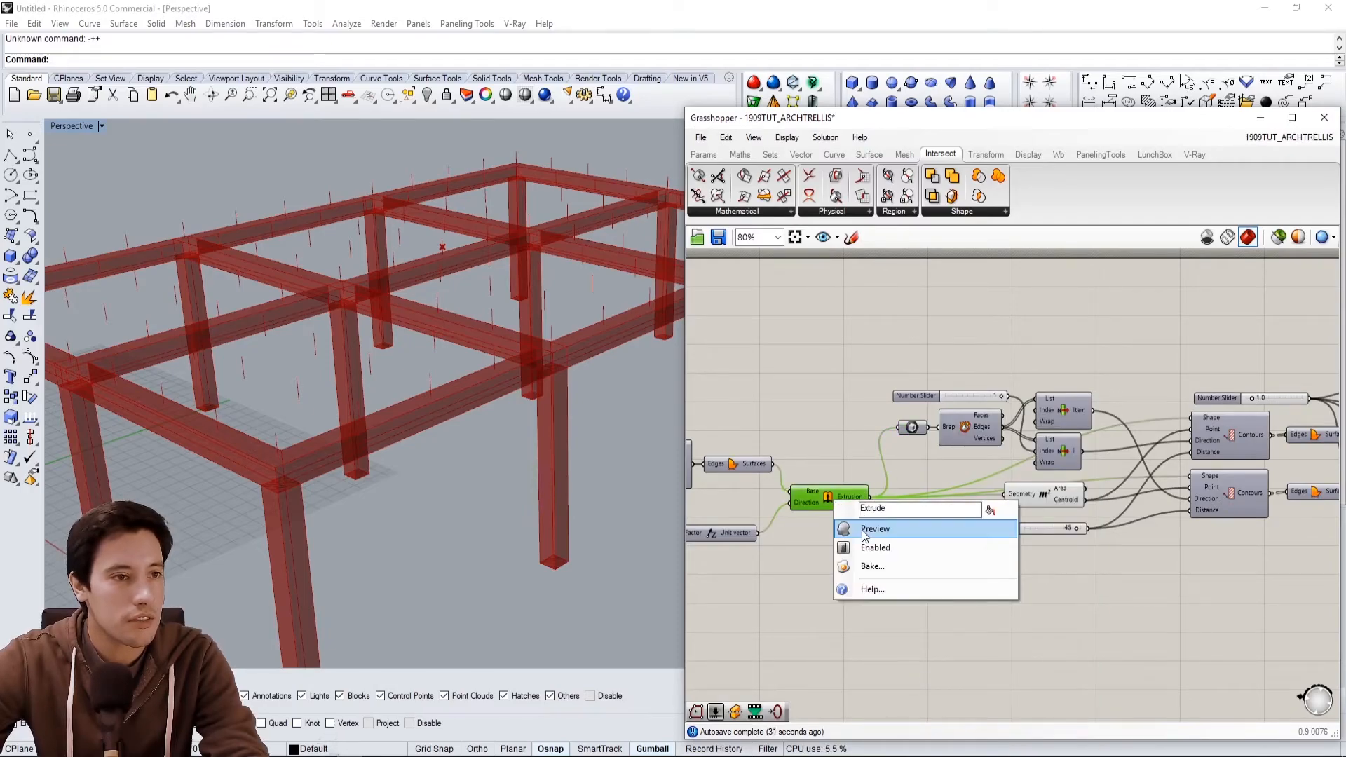
left_click(873, 528)
right_click_drag(502, 485, 464, 434)
right_click_drag(135, 262, 631, 364)
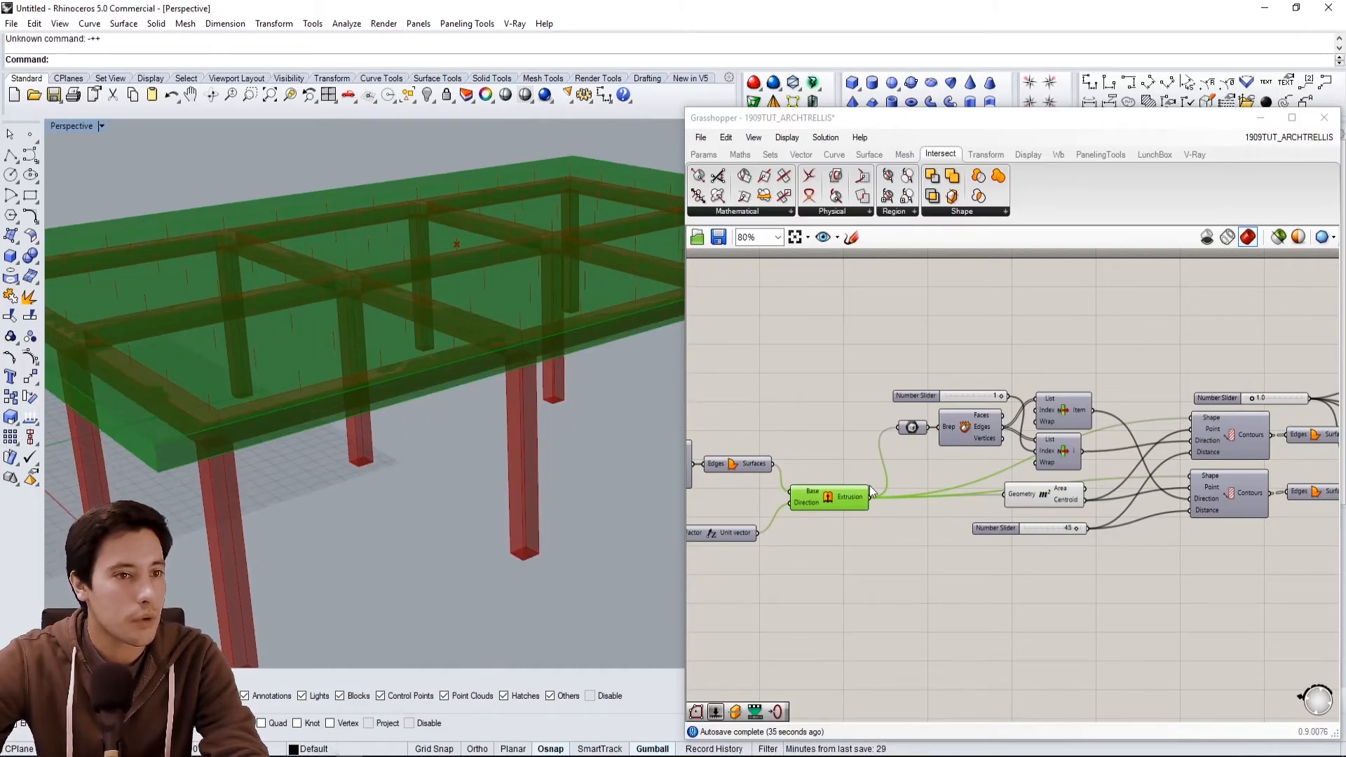
Turn the Extrusion component's preview back off.
left_click(912, 428)
right_click(835, 499)
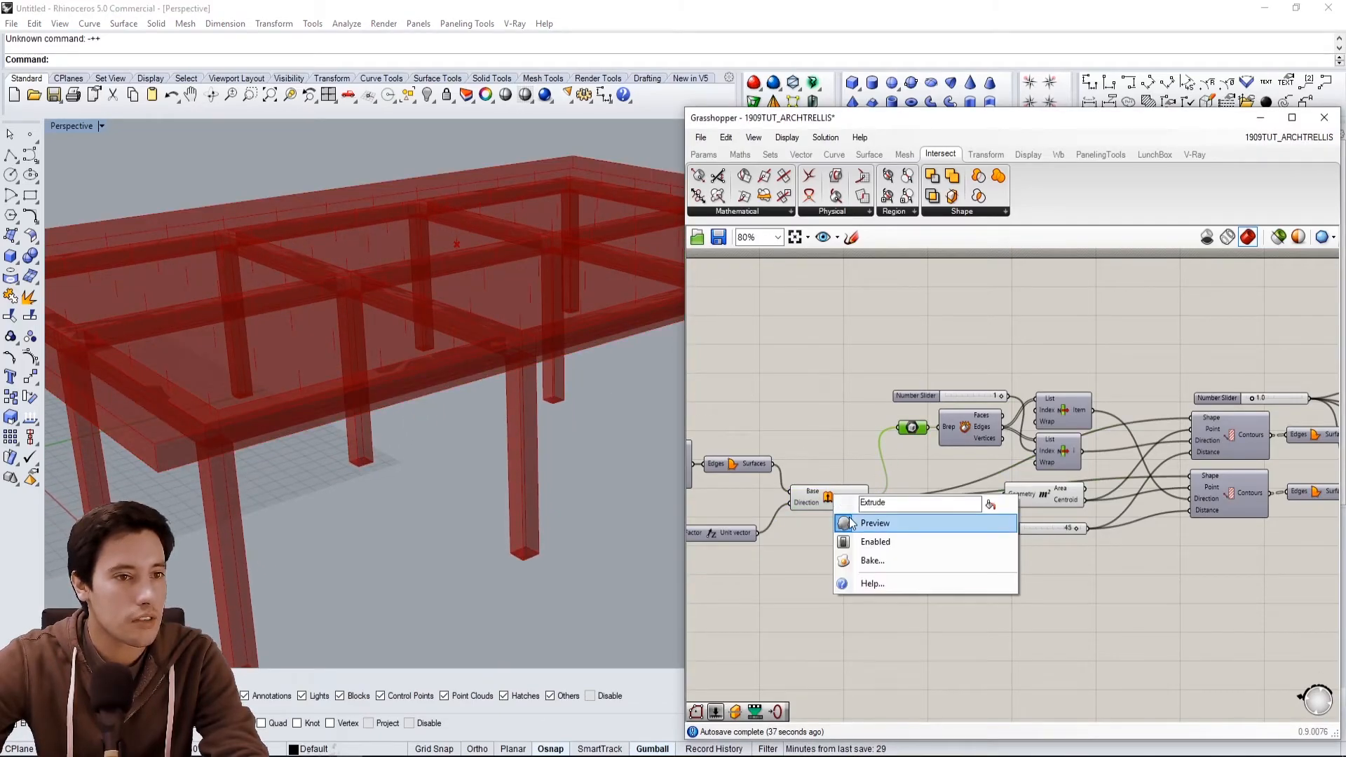
left_click(873, 523)
right_click(909, 428)
key("Escape")
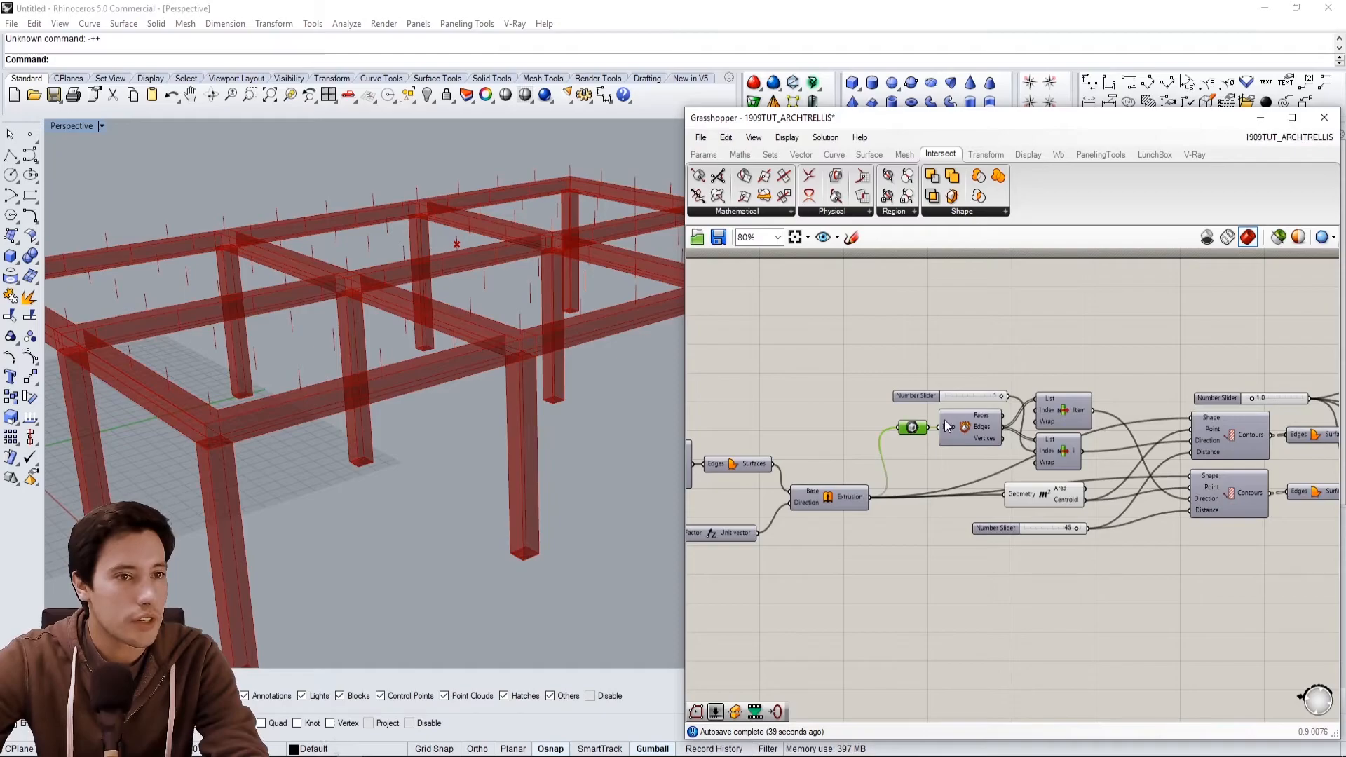
Toggle the preview of the upper List Item component fed by Deconstruct Brep.
right_click_drag(966, 430, 942, 445)
left_click(1028, 439)
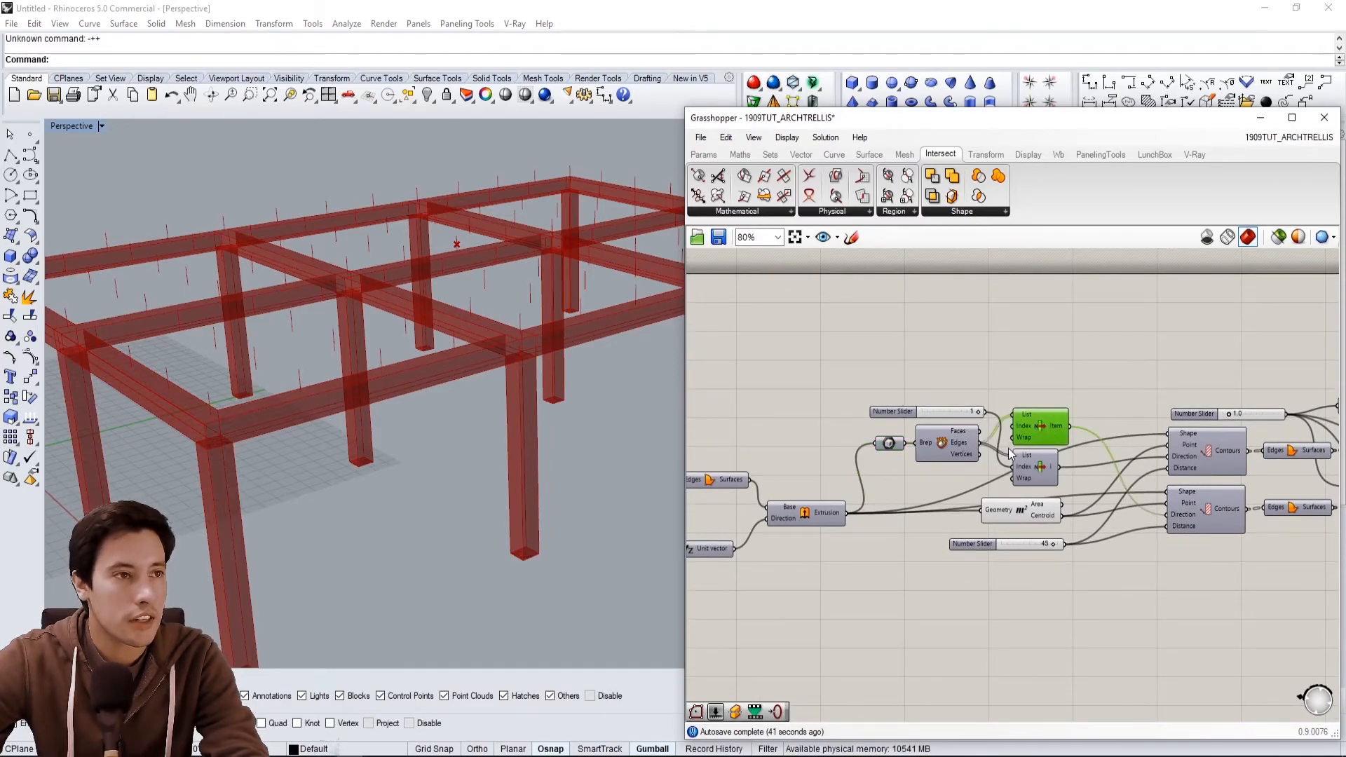
right_click(1042, 429)
left_click(1061, 457)
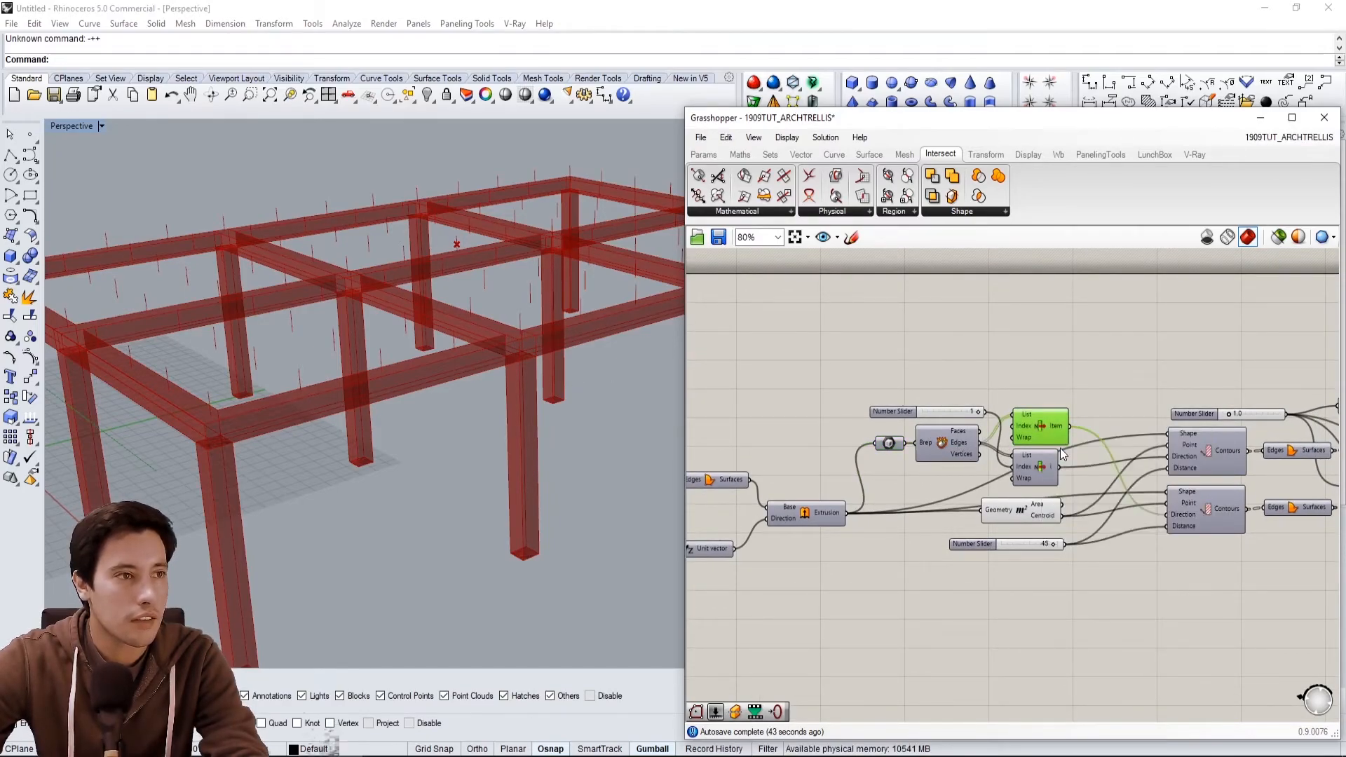
scroll(653, 321, "down", 3)
right_click_drag(654, 321, 466, 452)
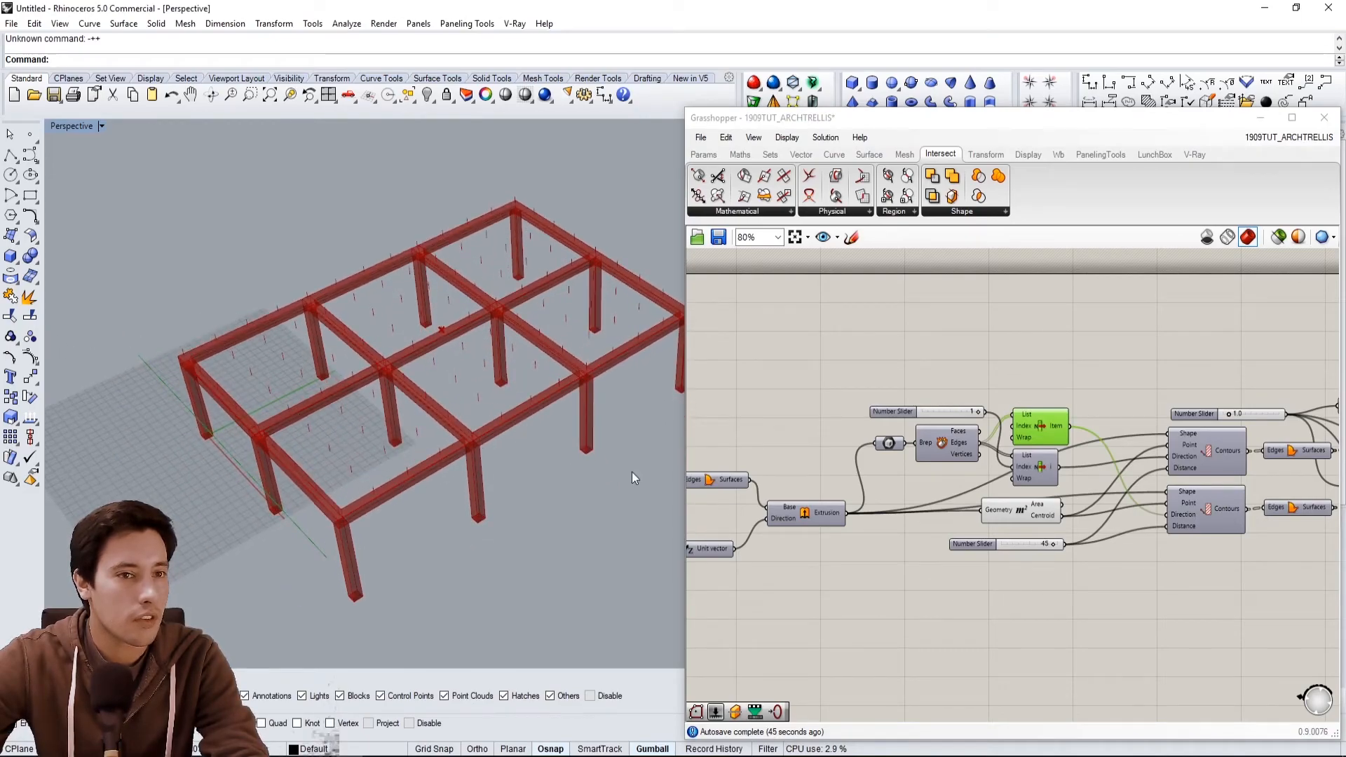
right_click(1032, 429)
left_click(1058, 472)
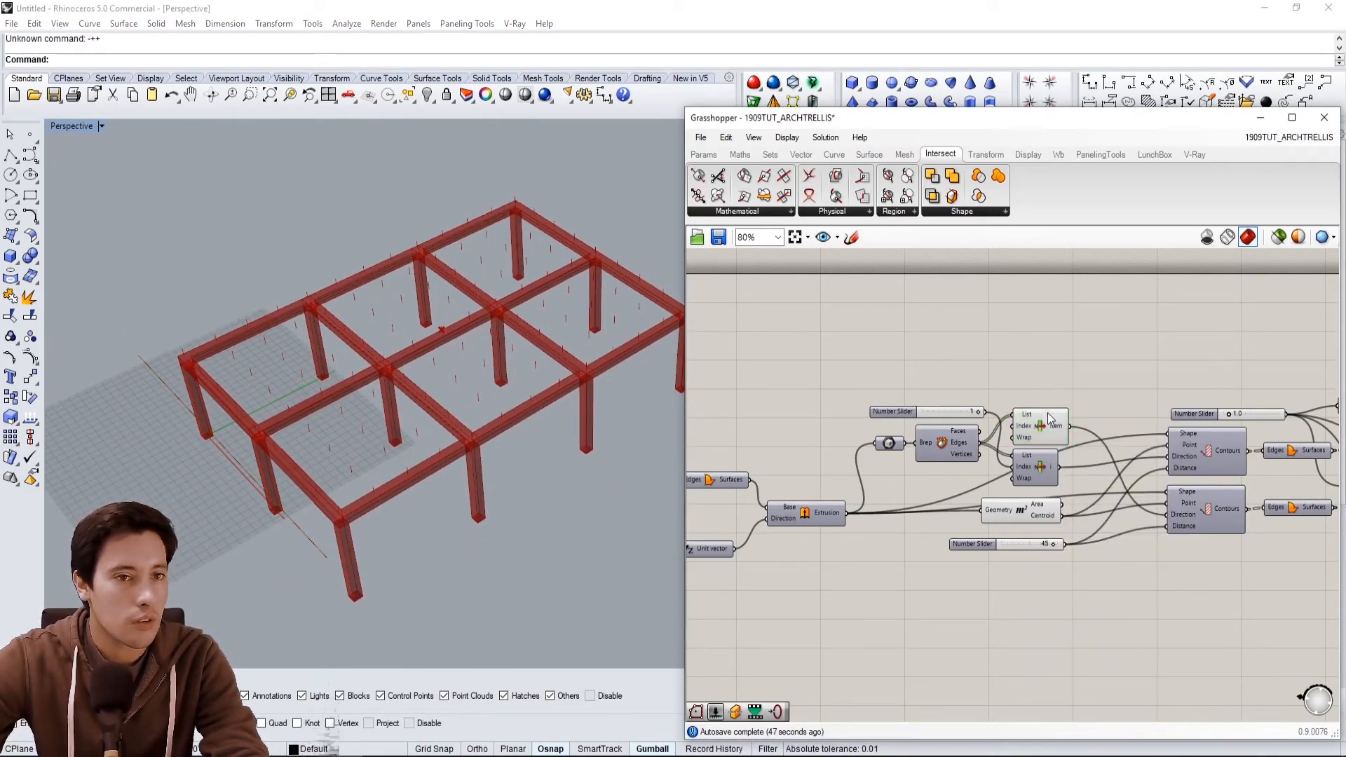
right_click(1044, 433)
left_click(1069, 456)
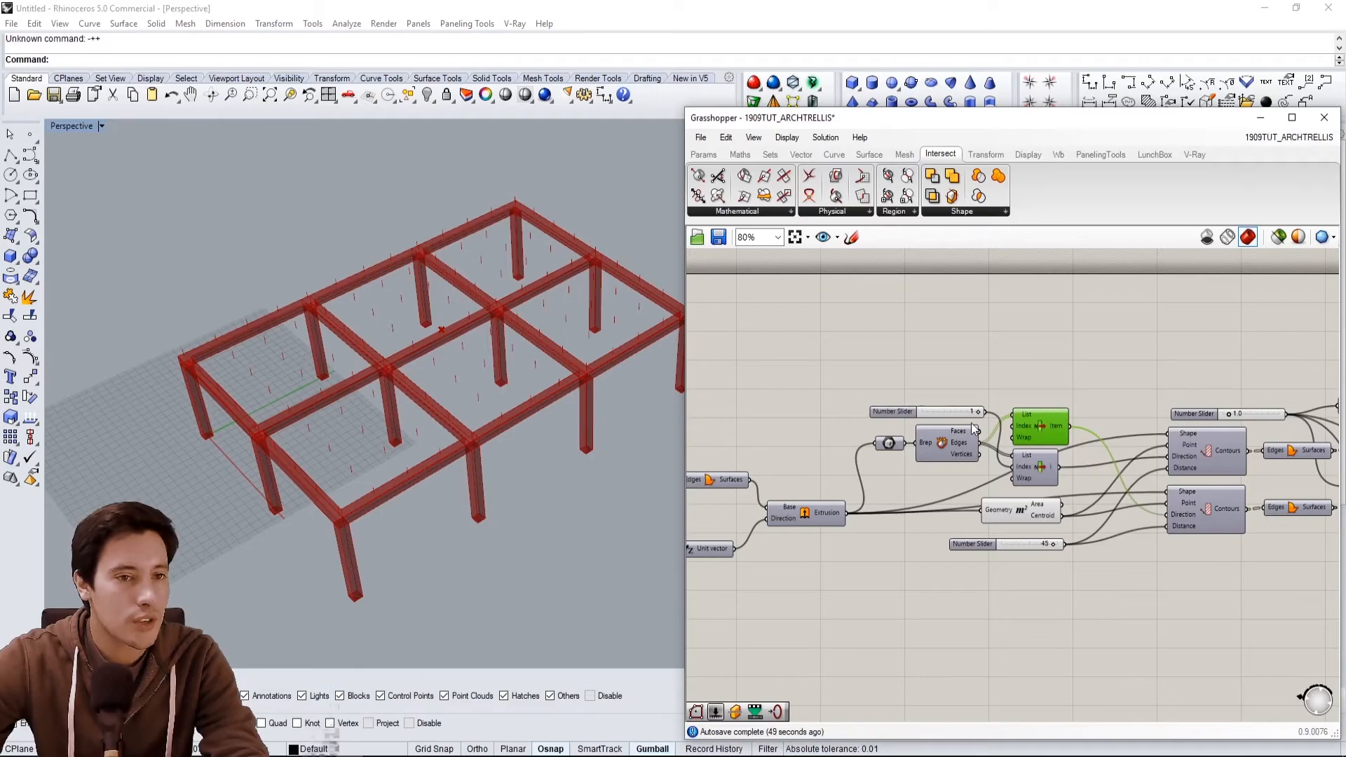
Add a new List Item component to the canvas.
scroll(945, 453, "up", 1)
left_click(934, 455)
right_click_drag(405, 345, 155, 326)
scroll(646, 324, "up", 3)
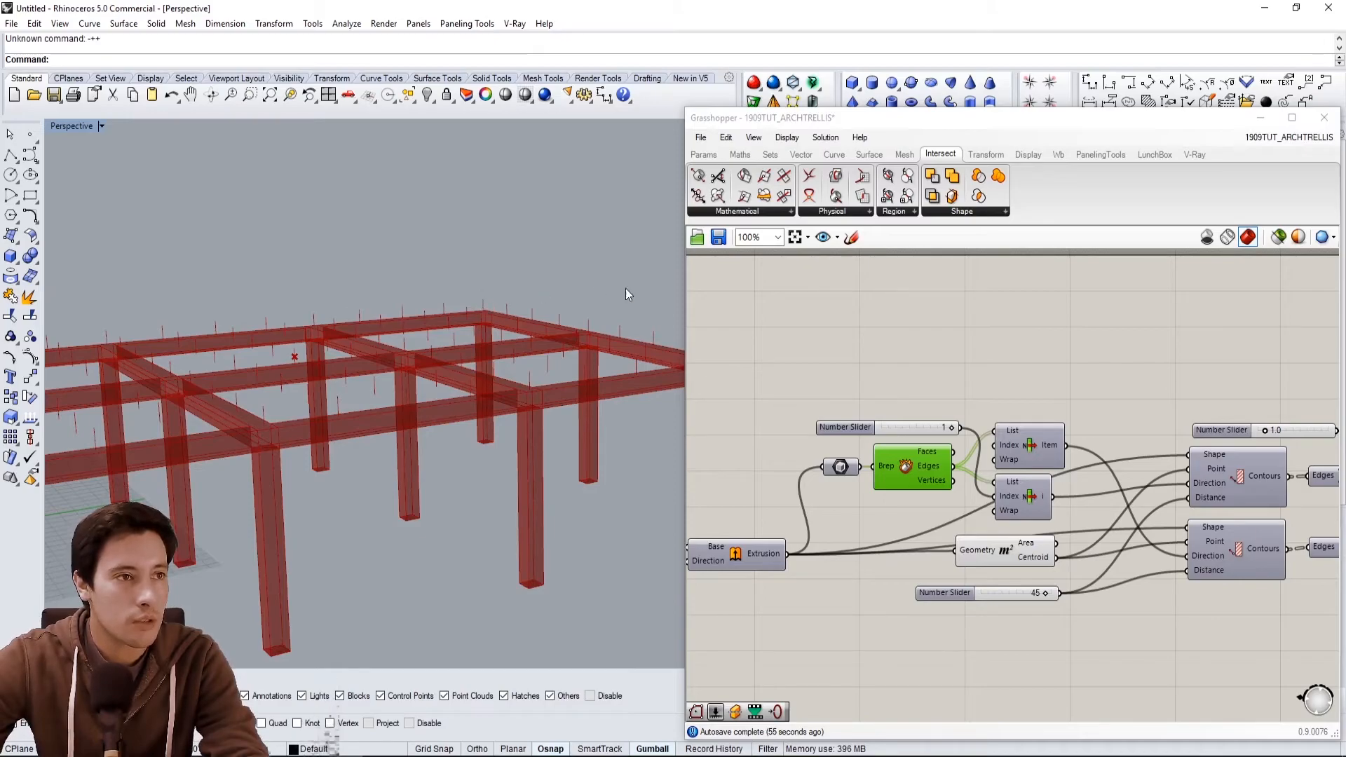
double_click(1041, 360)
type("ite")
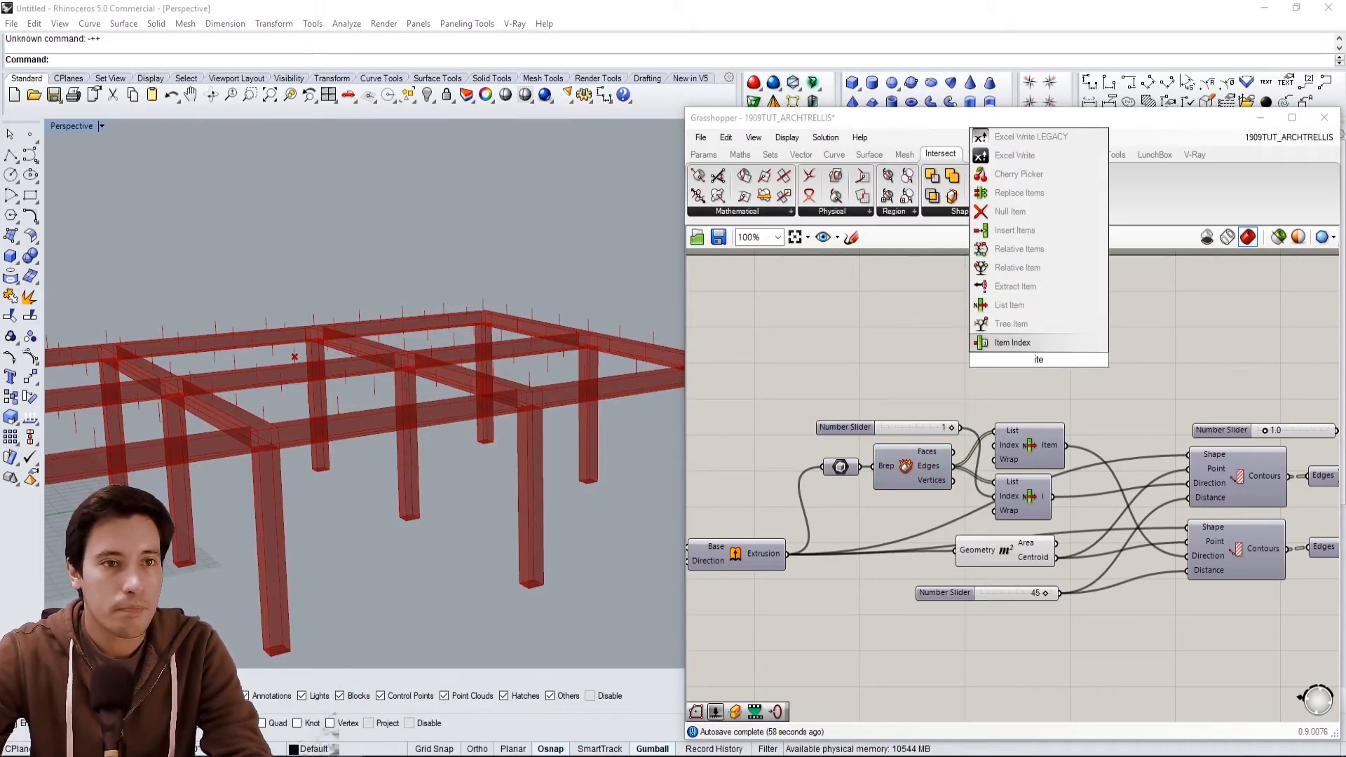
left_click(1033, 300)
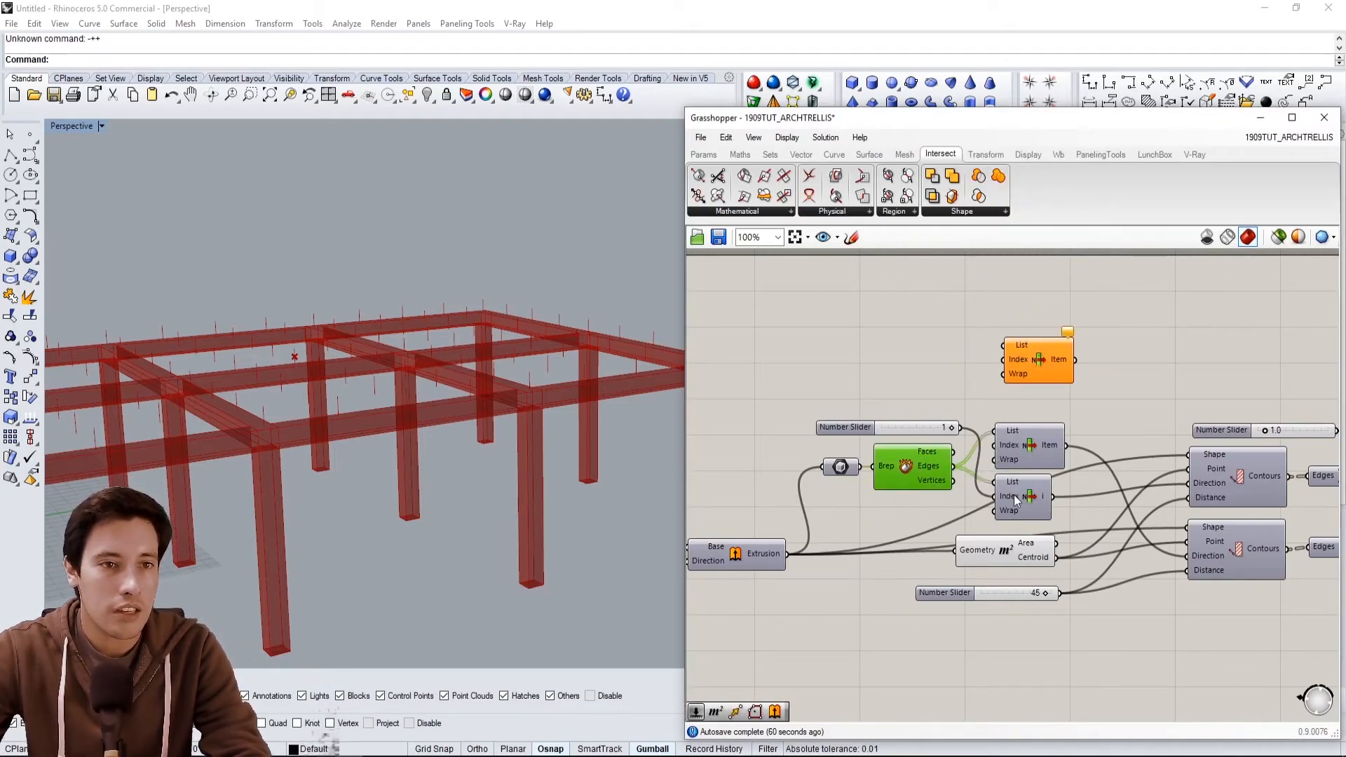
Connect the Faces output of Deconstruct Brep to the new List Item's List input.
left_click_drag(954, 451, 1055, 365)
scroll(380, 373, "down", 4)
right_click_drag(381, 373, 228, 442)
scroll(367, 403, "up", 7)
scroll(373, 418, "down", 6)
right_click_drag(373, 418, 417, 377)
scroll(445, 363, "down", 3)
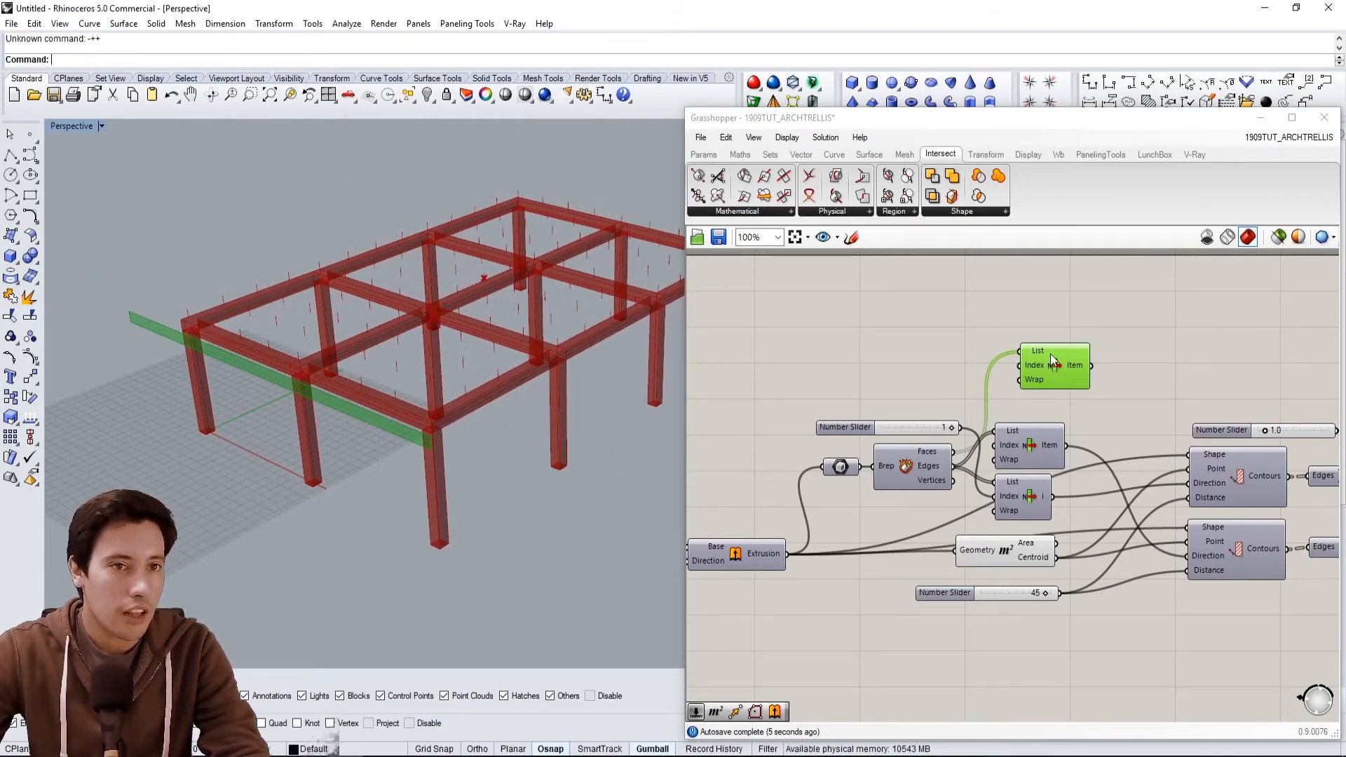
scroll(1052, 360, "up", 1)
Reverse the new List Item's List input.
right_click(1015, 364)
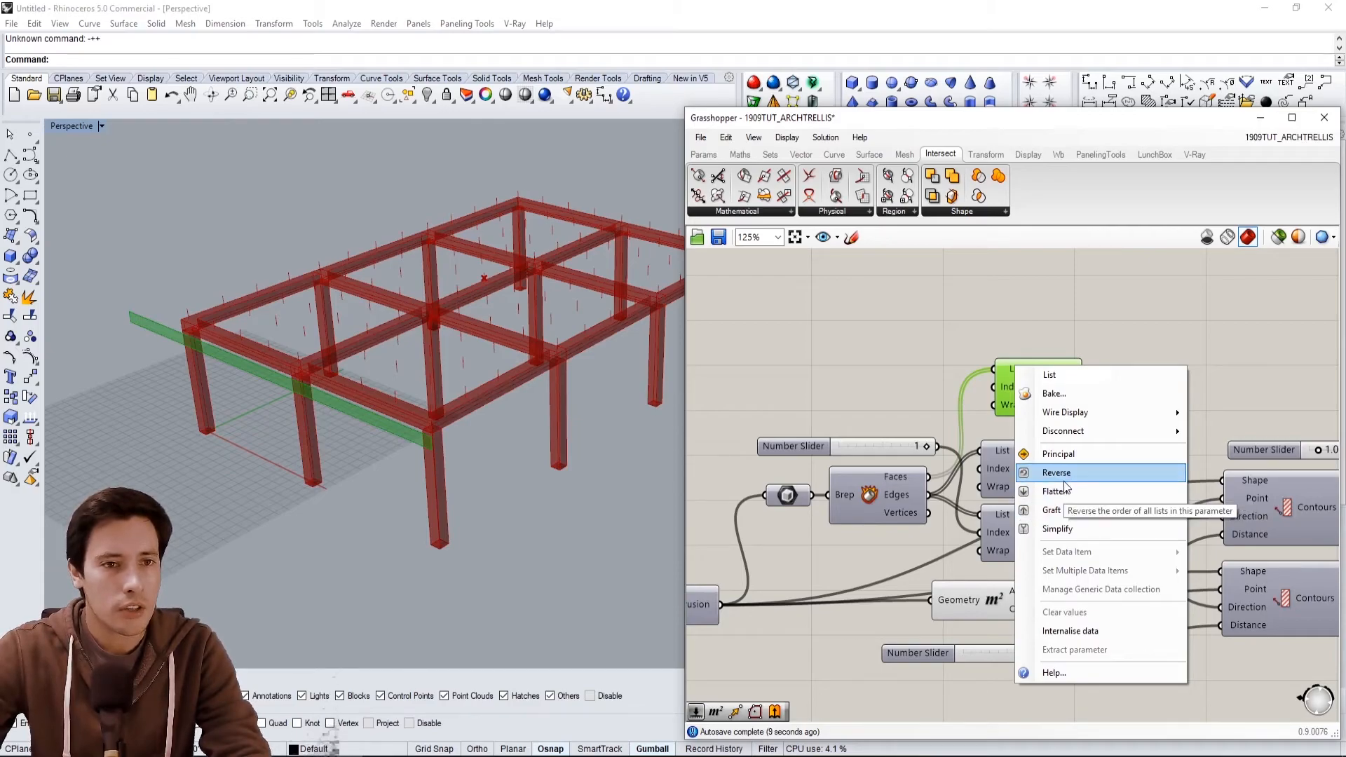
left_click(1065, 481)
right_click_drag(512, 398, 384, 436)
left_click(1023, 320)
left_click(1052, 370)
Examine the Brep | Brep intersection component and the slab face preview.
right_click_drag(1260, 356, 1067, 394)
scroll(1167, 422, "down", 1)
right_click_drag(1177, 426, 1029, 376)
scroll(1154, 426, "down", 1)
left_click(1069, 381)
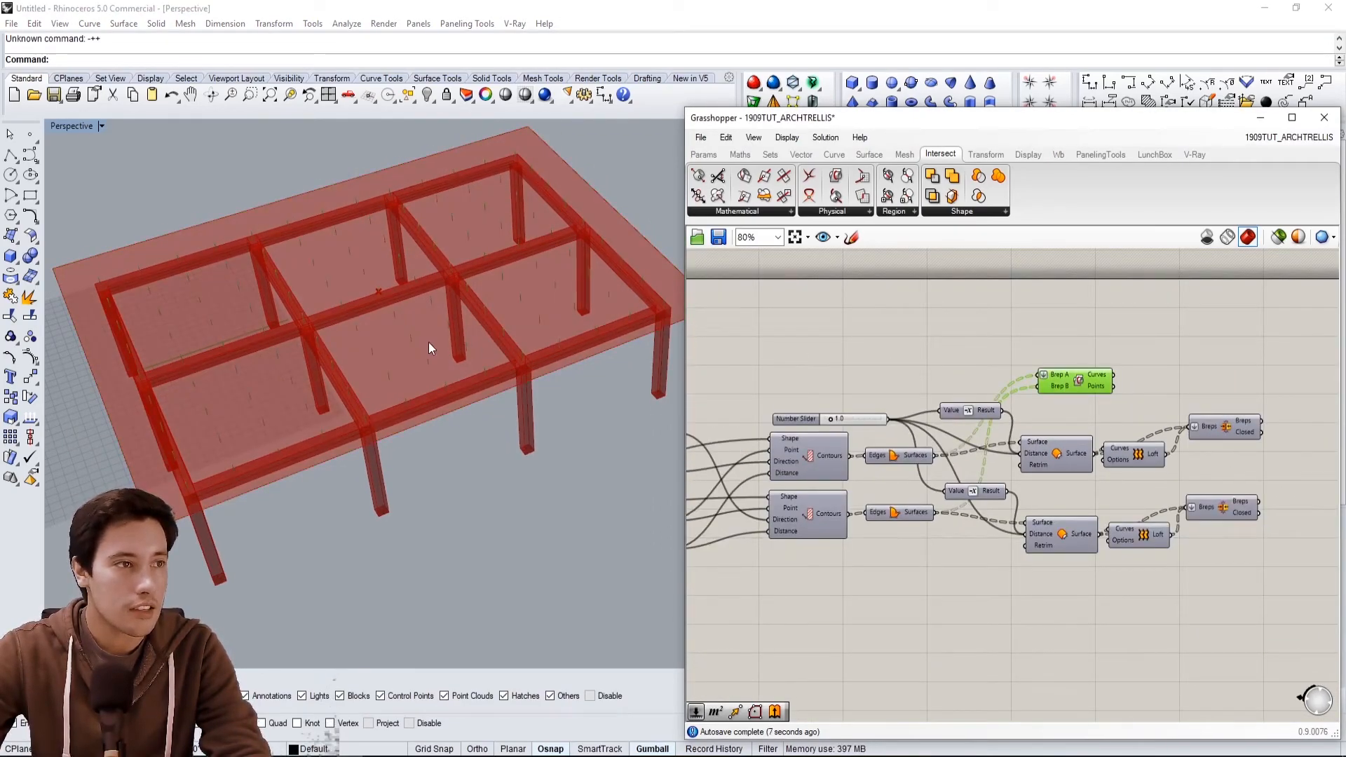
scroll(400, 361, "up", 2)
left_click(855, 334)
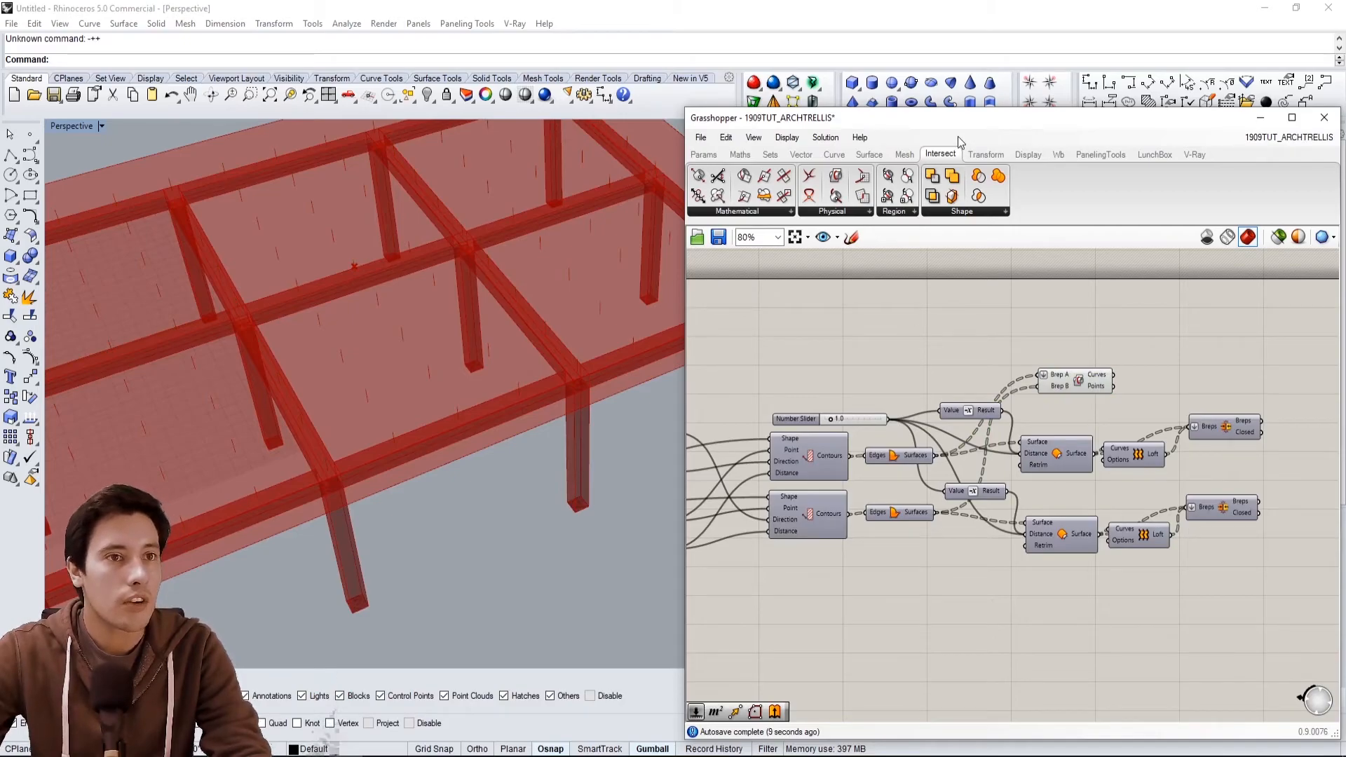
Add a Brep | Curve intersection component and feed the Brep | Brep intersection curves into its Curve input.
left_click(841, 212)
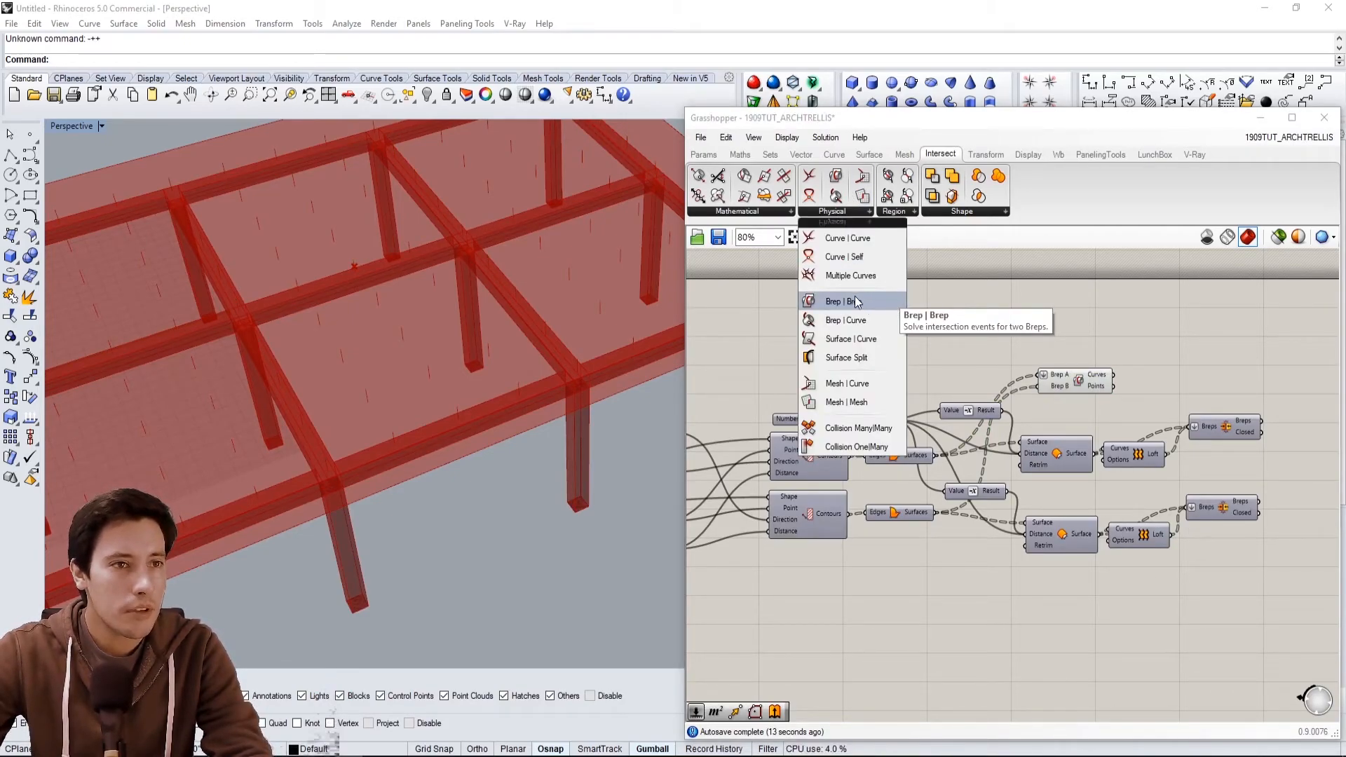
left_click(863, 323)
left_click(1044, 317)
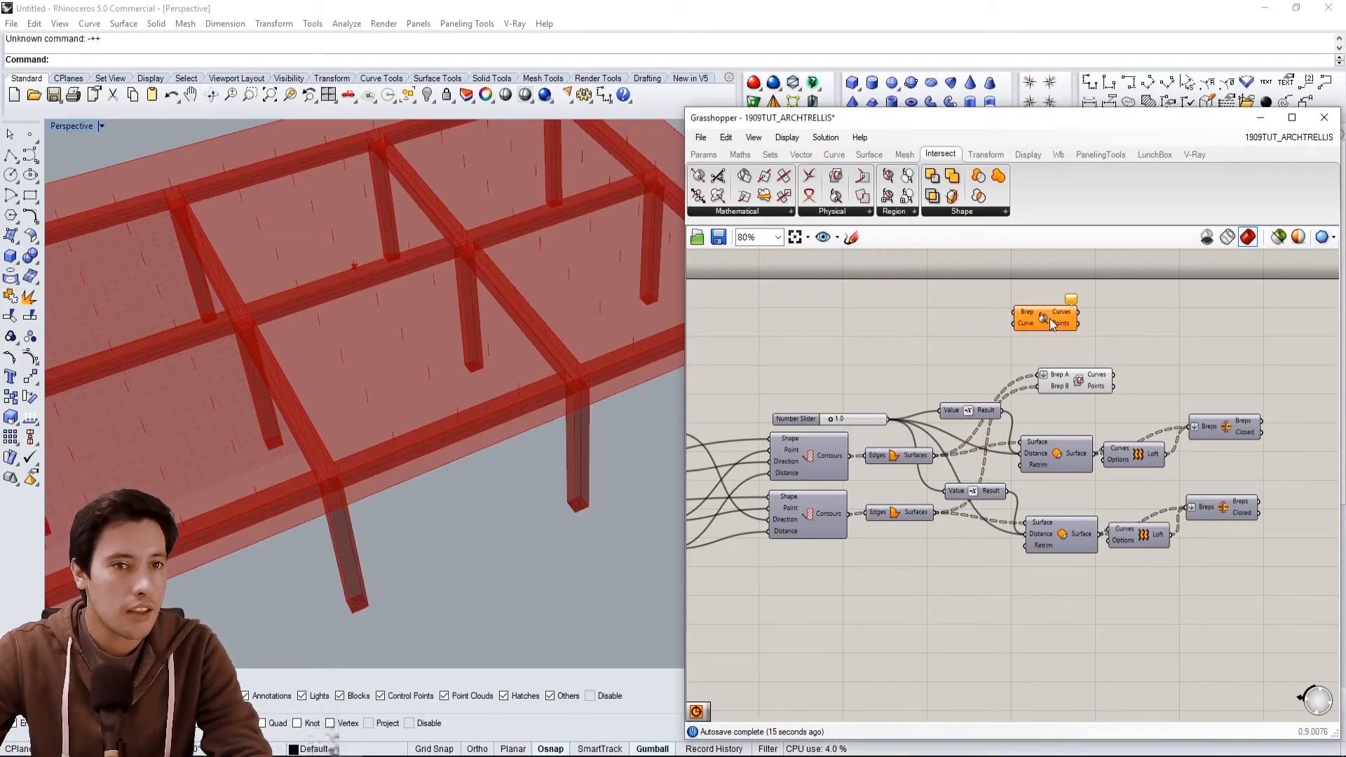
right_click_drag(1104, 348, 1030, 352)
left_click_drag(981, 327, 1115, 322)
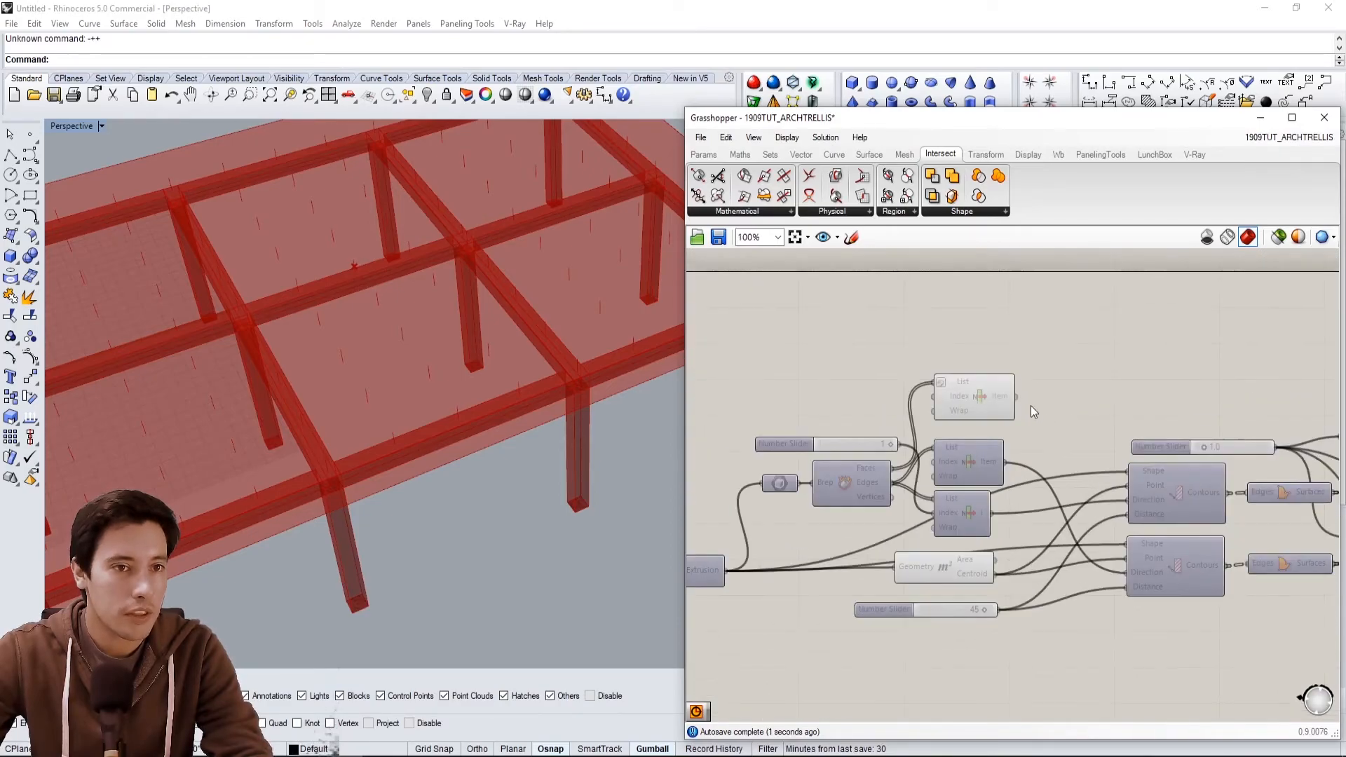
Connect the reversed List Item's output (the top slab face) to the Brep input of Brep | Curve.
left_click(908, 399)
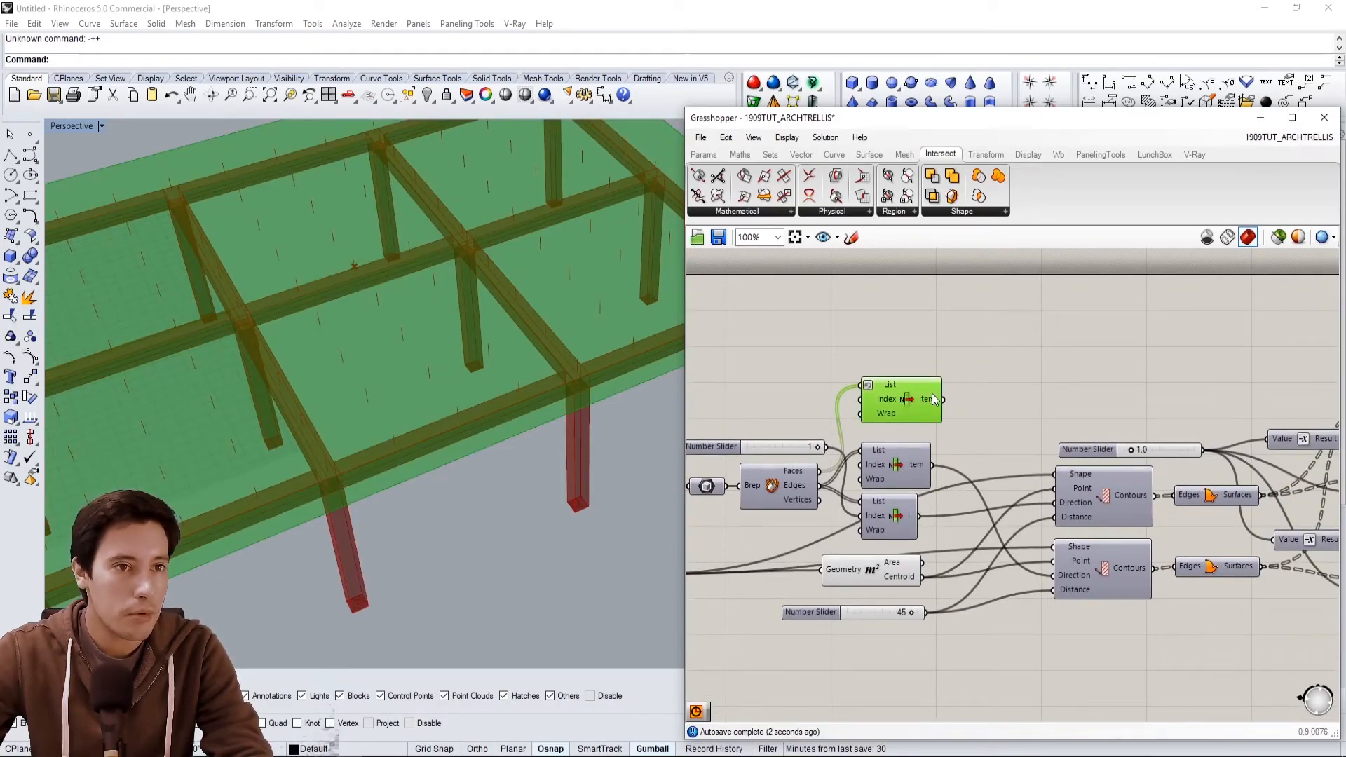
scroll(950, 402, "down", 6)
left_click_drag(944, 400, 1164, 335)
scroll(1064, 386, "up", 5)
left_click(1192, 340)
scroll(509, 341, "down", 4)
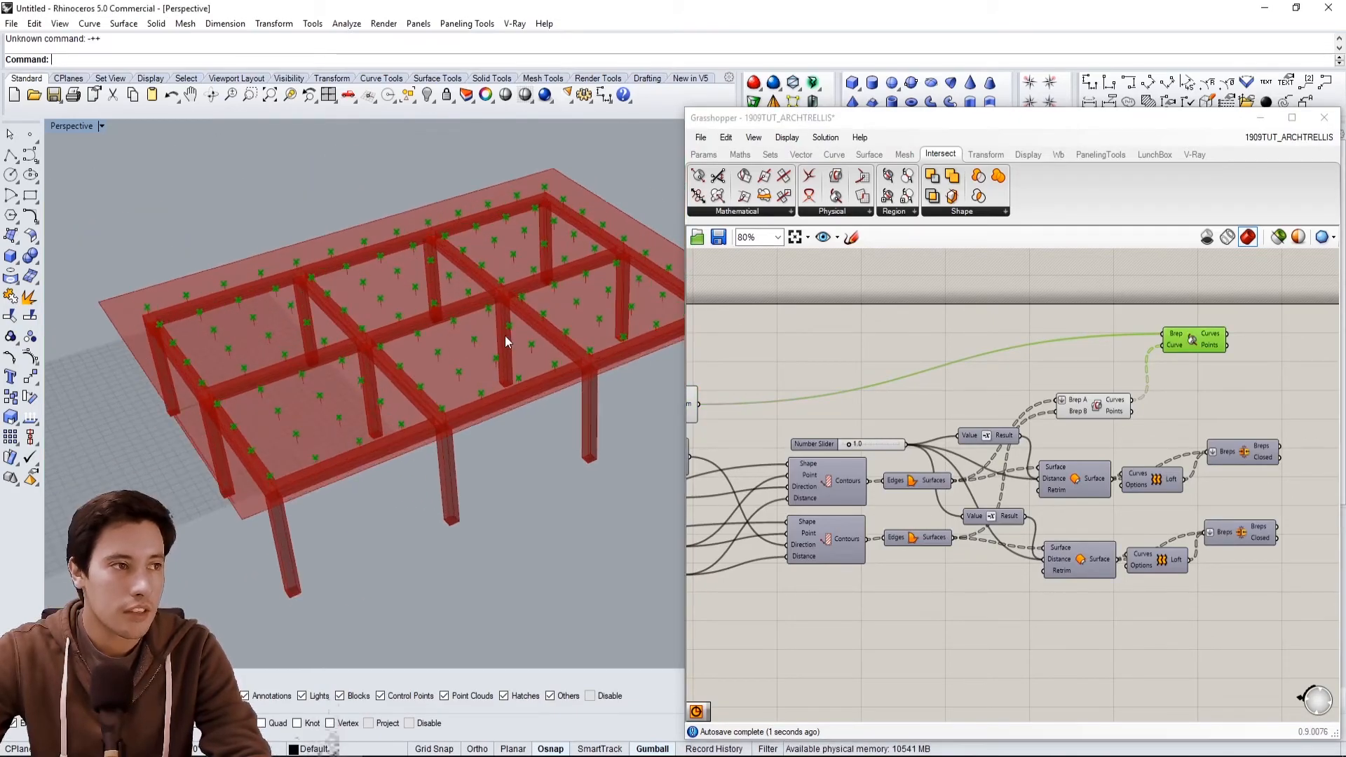
Rearrange the intersection components on the canvas and review the resulting points on the slab.
right_click_drag(506, 338, 502, 352)
left_click_drag(1097, 408, 1083, 437)
left_click(981, 387)
right_click_drag(975, 386, 1036, 381)
scroll(1036, 381, "down", 1)
right_click_drag(924, 409, 994, 422)
left_click(866, 404)
left_click(885, 360)
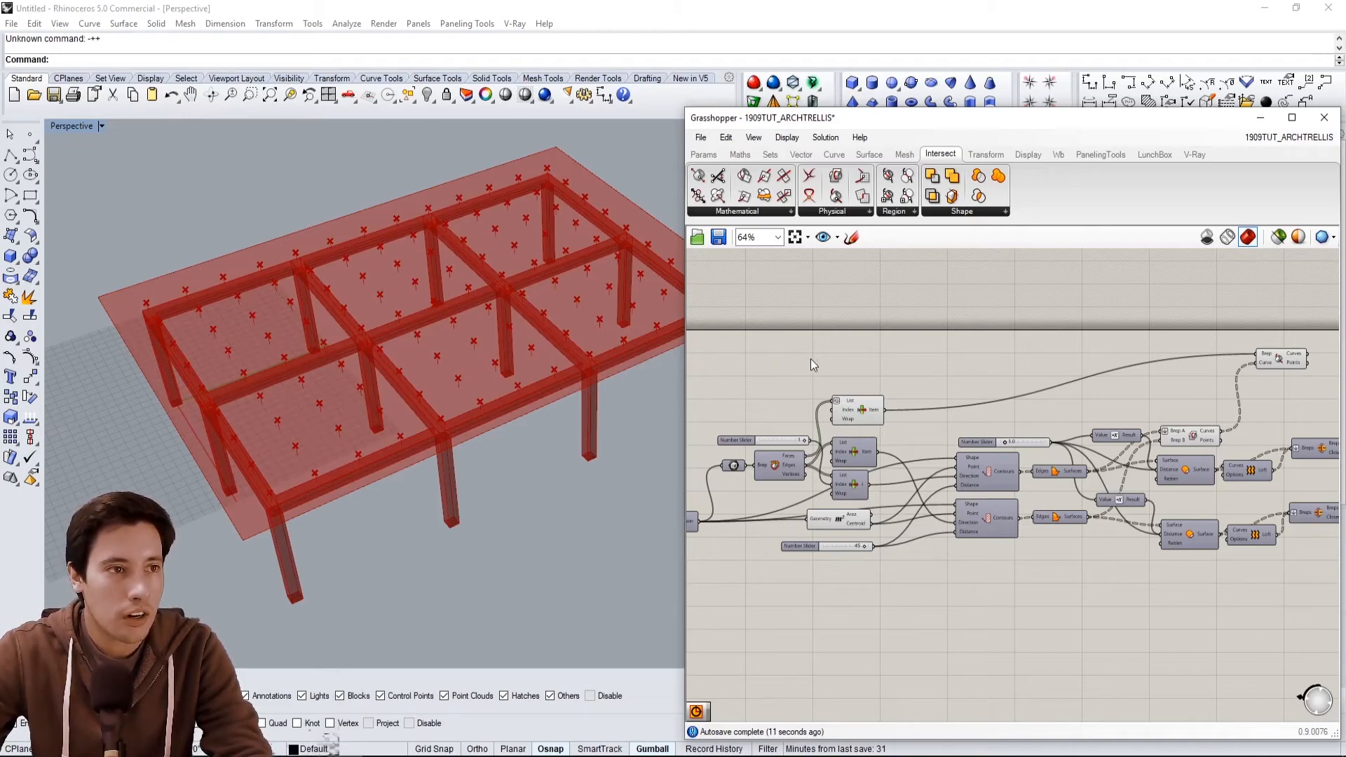
left_click(870, 409)
left_click(1038, 365)
left_click(1267, 361)
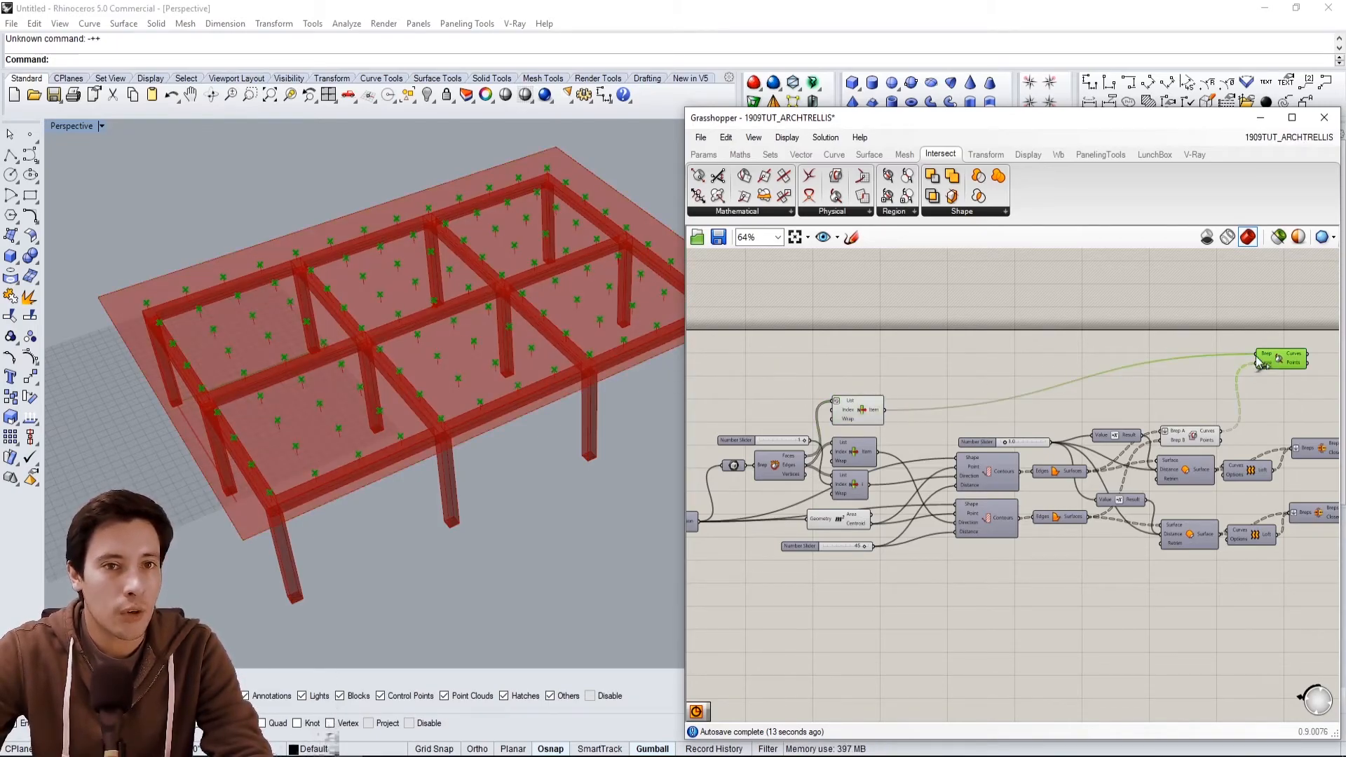
left_click(852, 416)
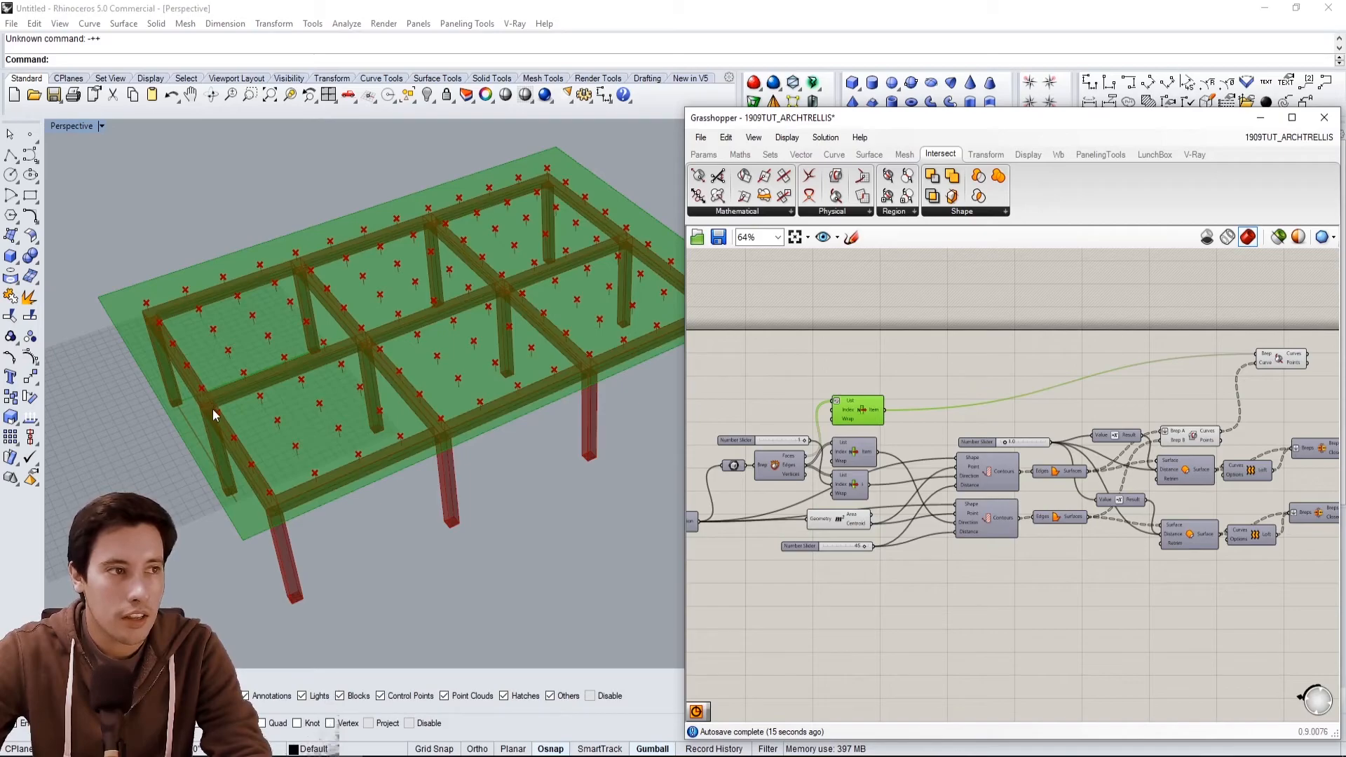
left_click_drag(1290, 366, 1282, 404)
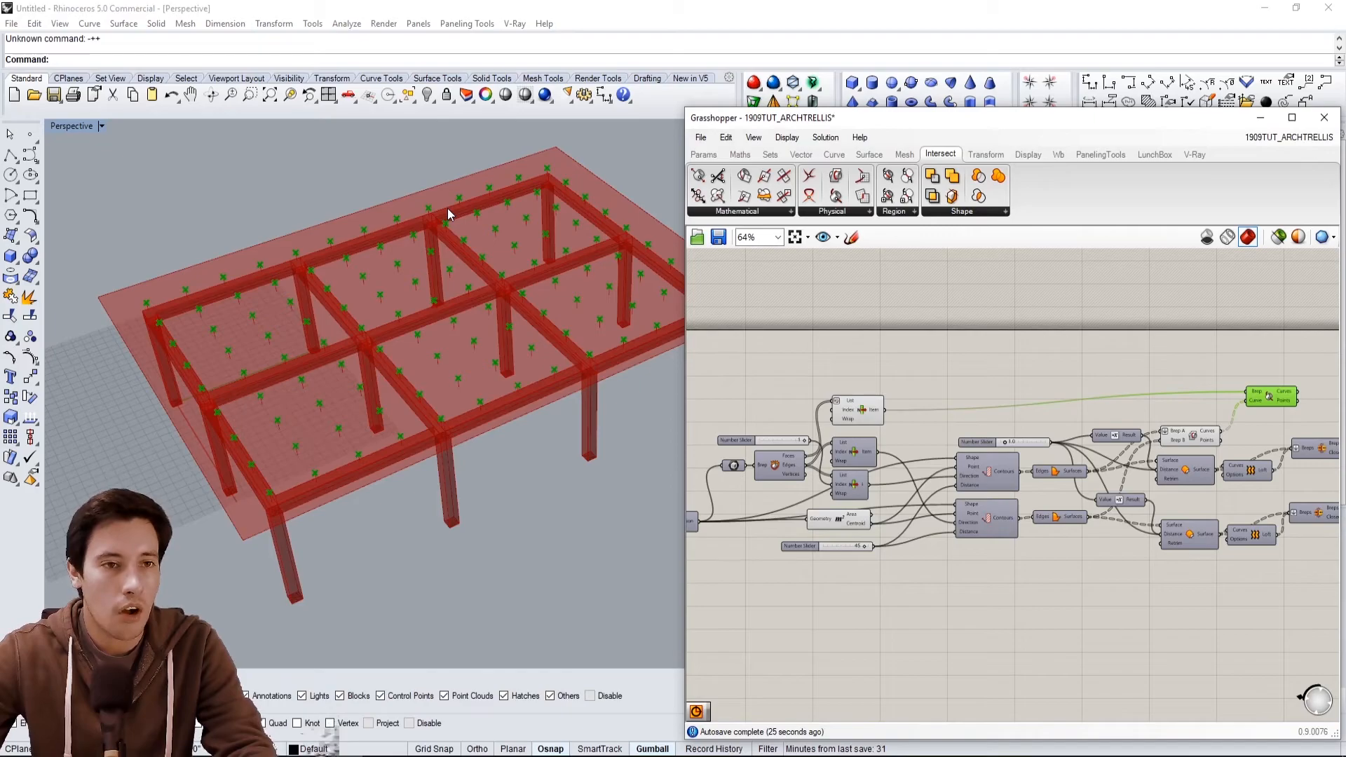
right_click_drag(516, 321, 426, 412)
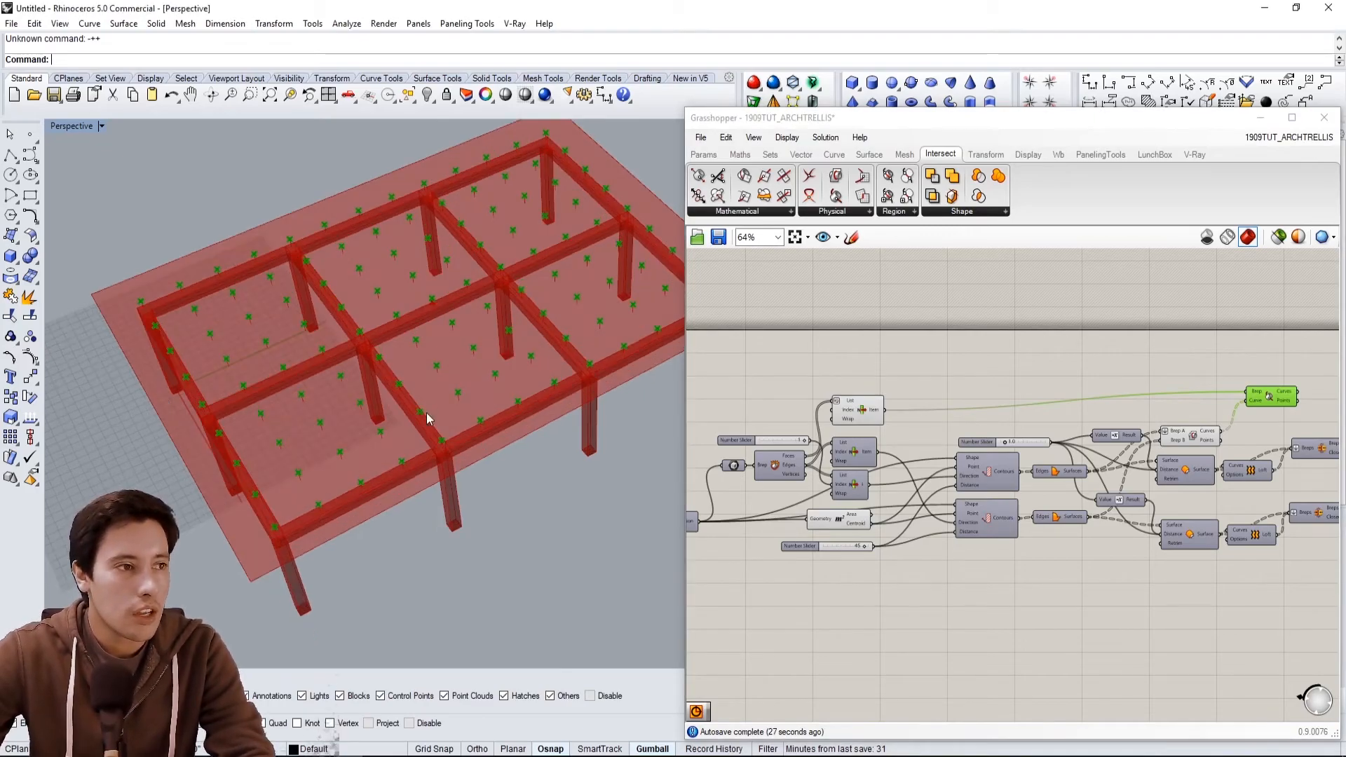
Set the Number Slider feeding both Contours components to 36.
left_click(1004, 385)
scroll(872, 502, "up", 4)
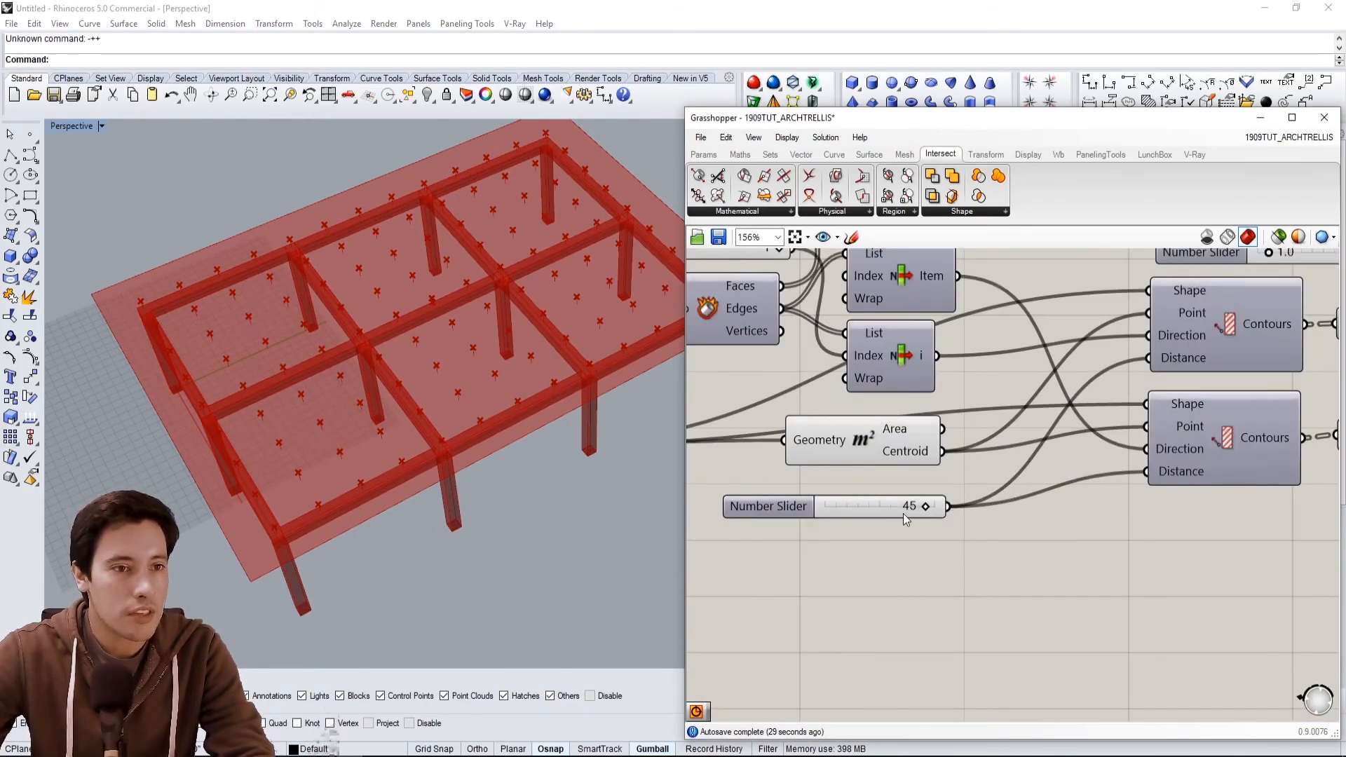
double_click(905, 509)
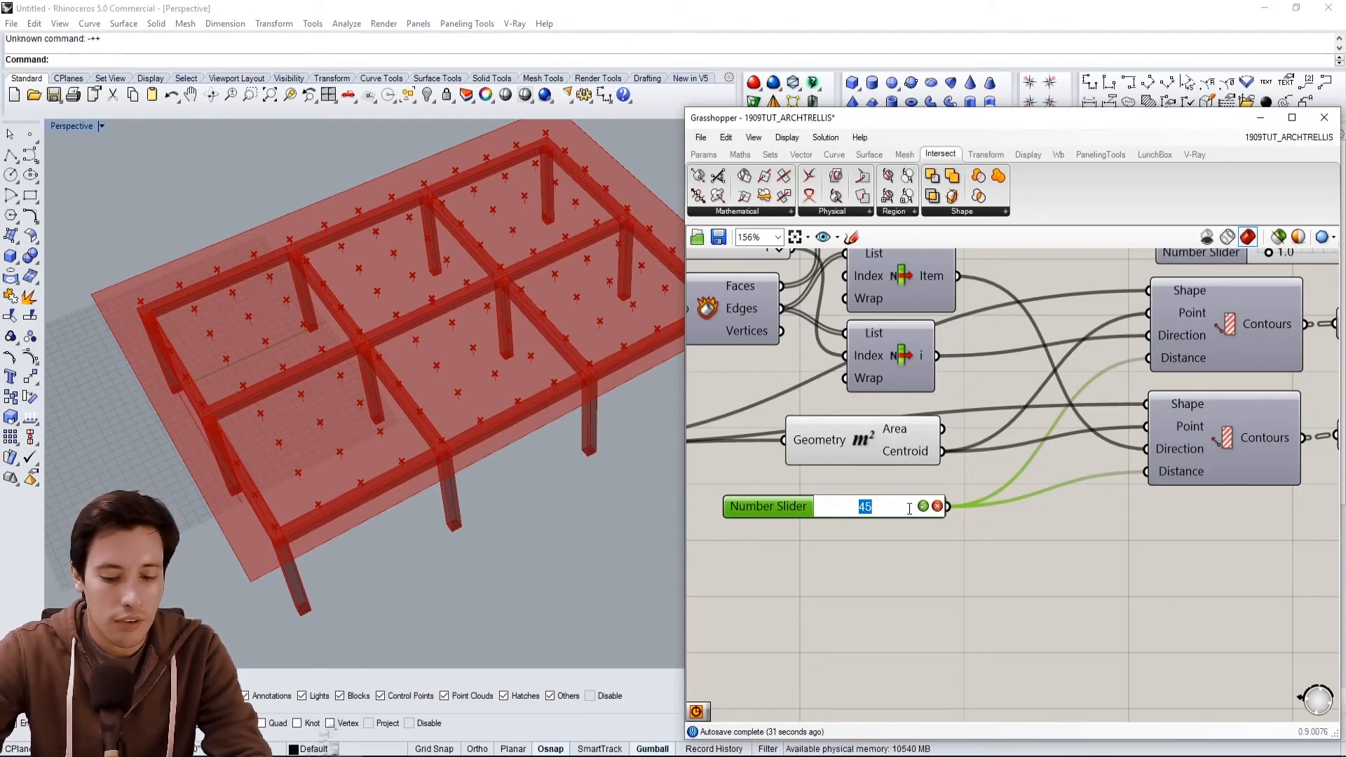
type("36")
key("Return")
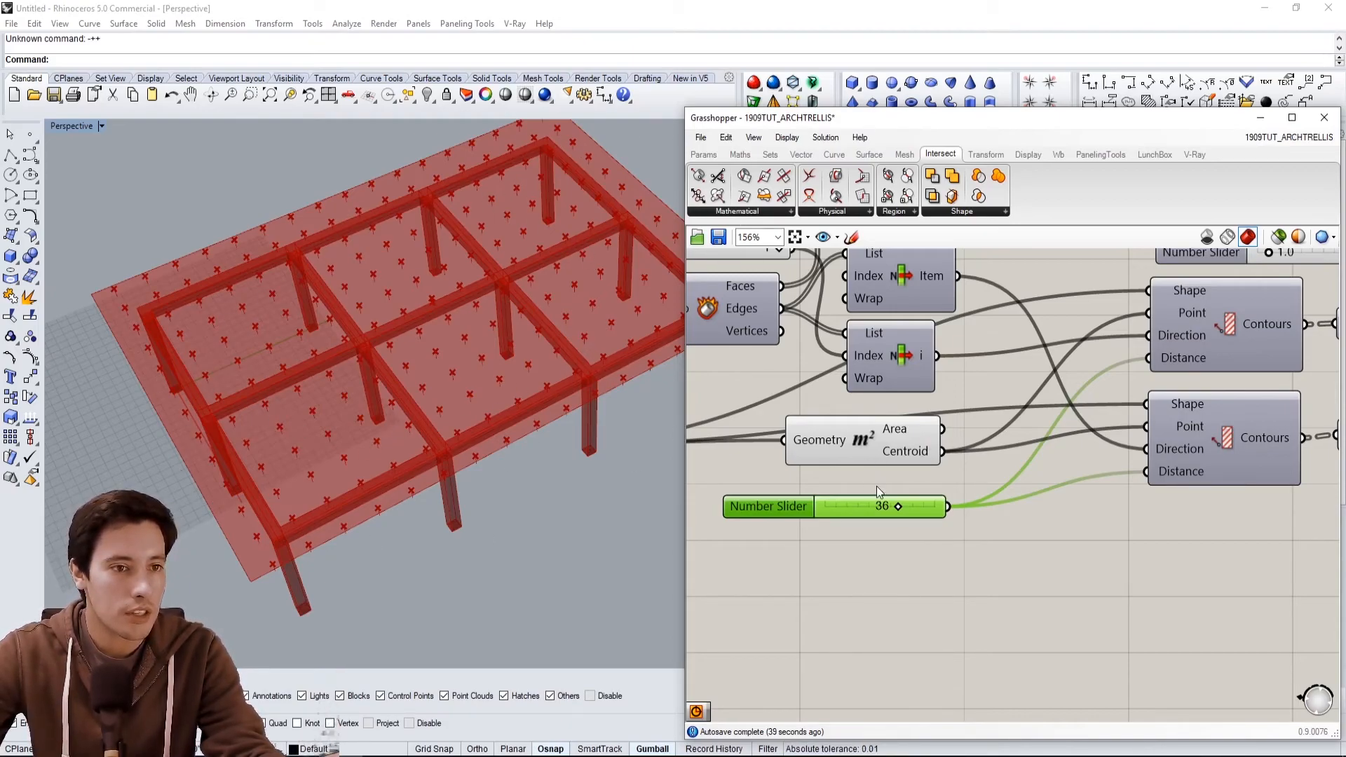
Set the Contours Number Slider back to 45.
double_click(882, 507)
type("45")
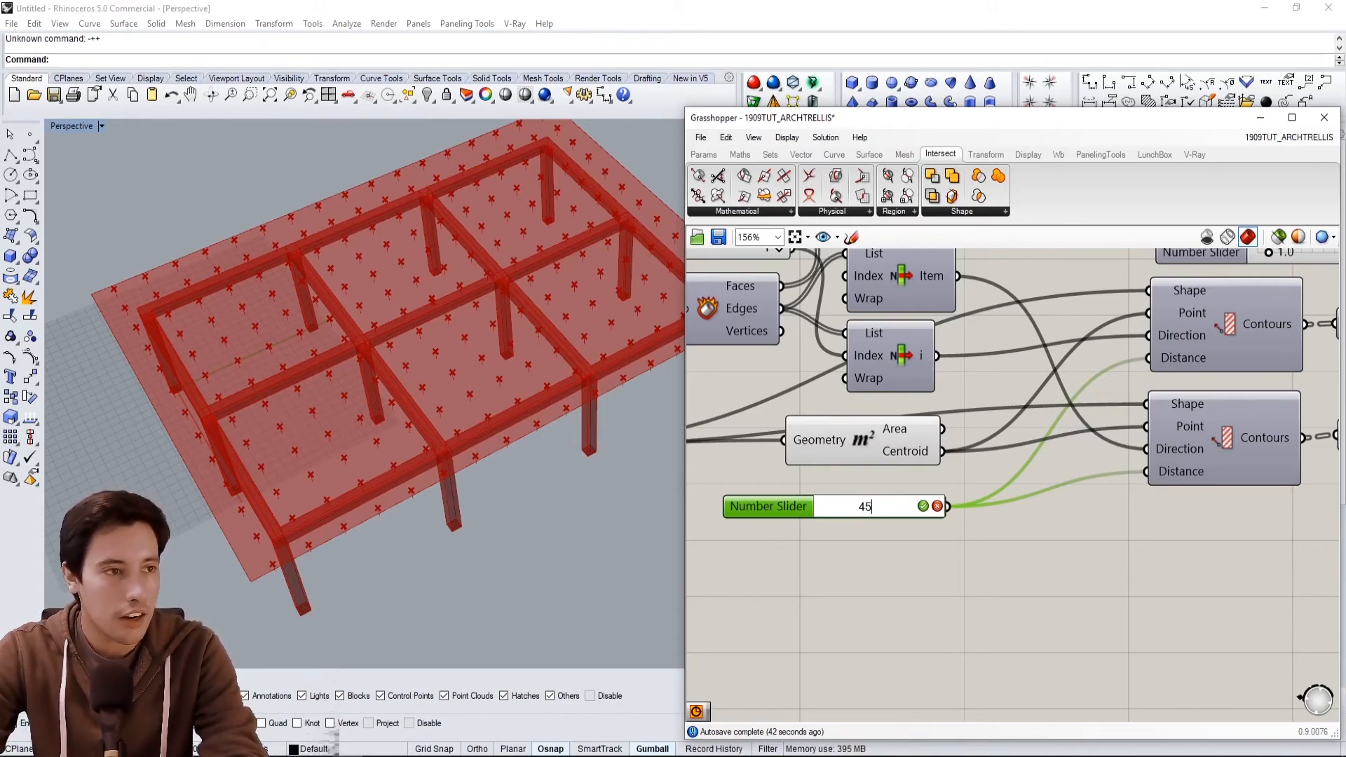
key("Return")
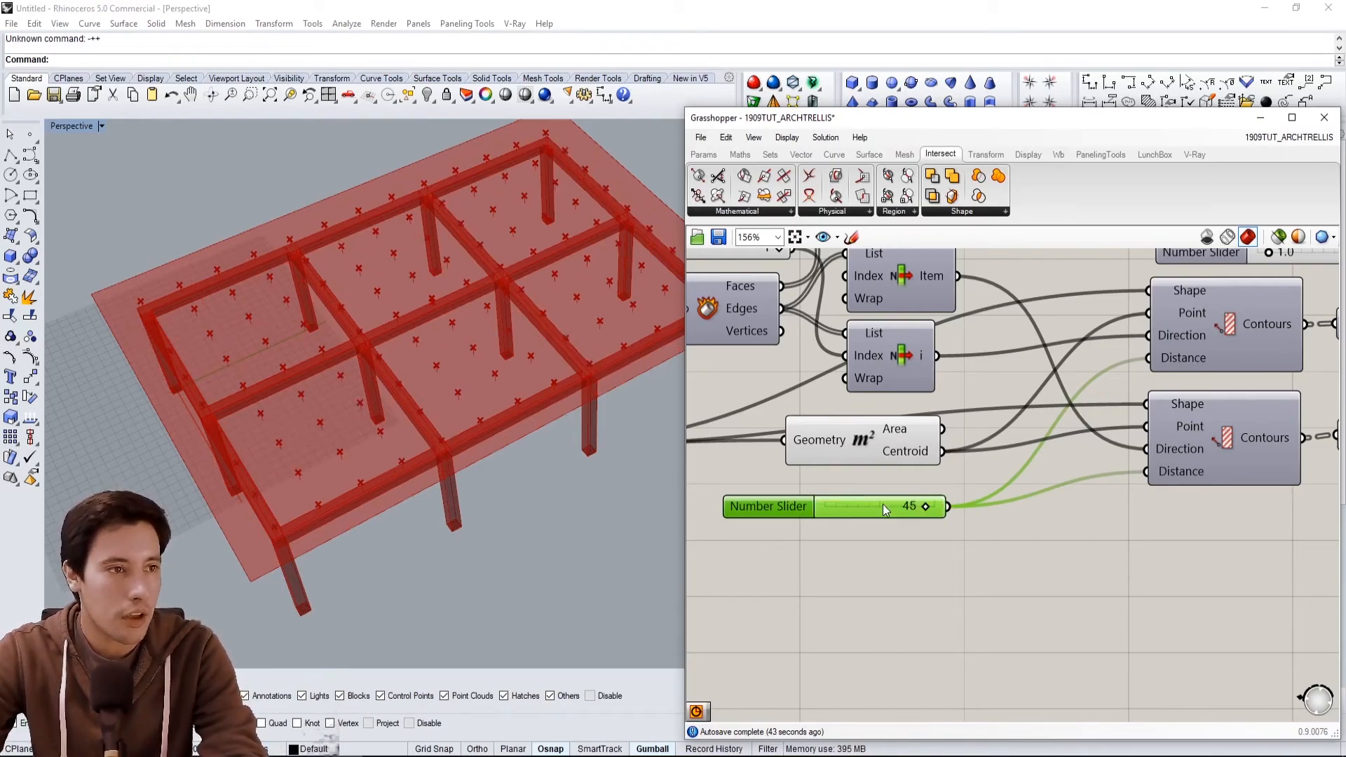
Examine the Brep | Curve intersection points on the slab from different angles.
right_click_drag(414, 414, 468, 361)
scroll(965, 430, "down", 1)
right_click_drag(964, 429, 800, 521)
scroll(1189, 368, "down", 2)
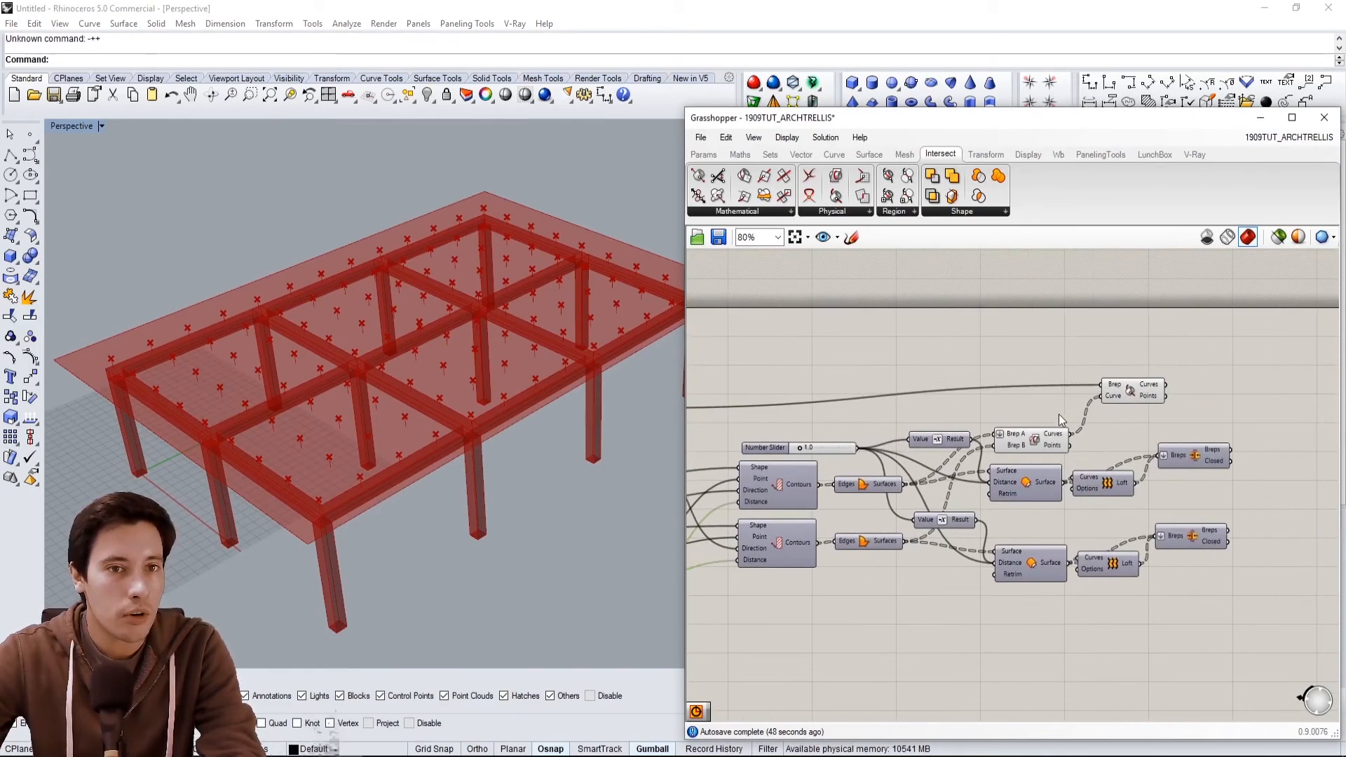
left_click(1125, 396)
right_click_drag(344, 333, 341, 404)
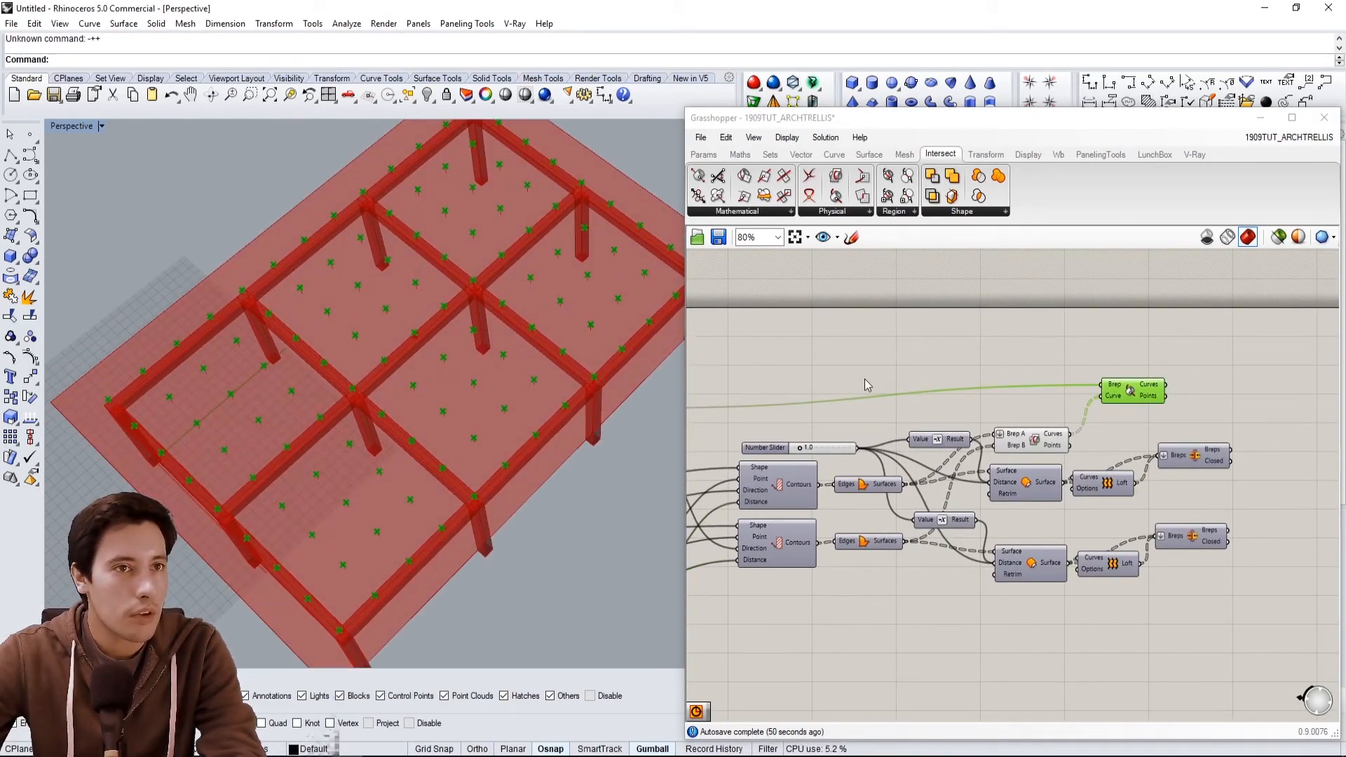
left_click(866, 375)
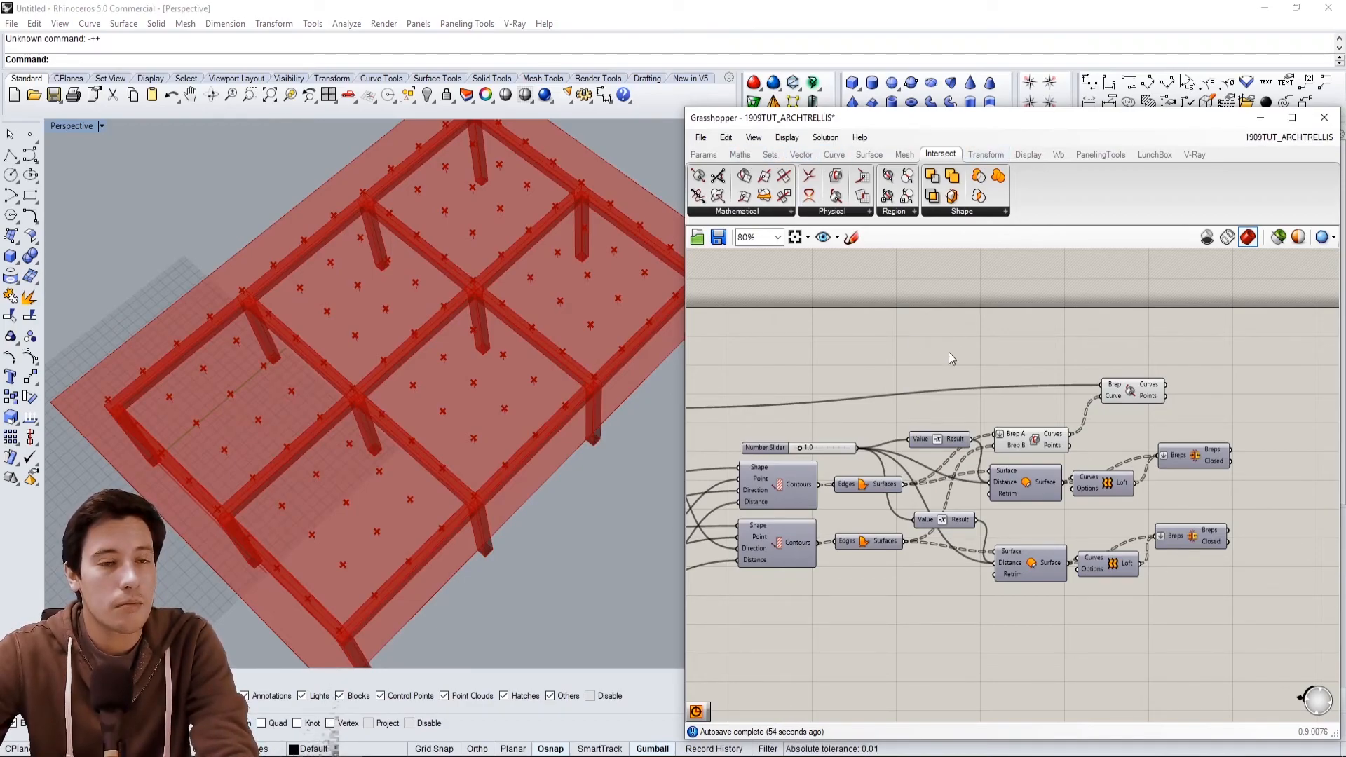
Add a Polygon component to the canvas next to Brep | Curve.
scroll(1049, 346, "up", 2)
double_click(1088, 364)
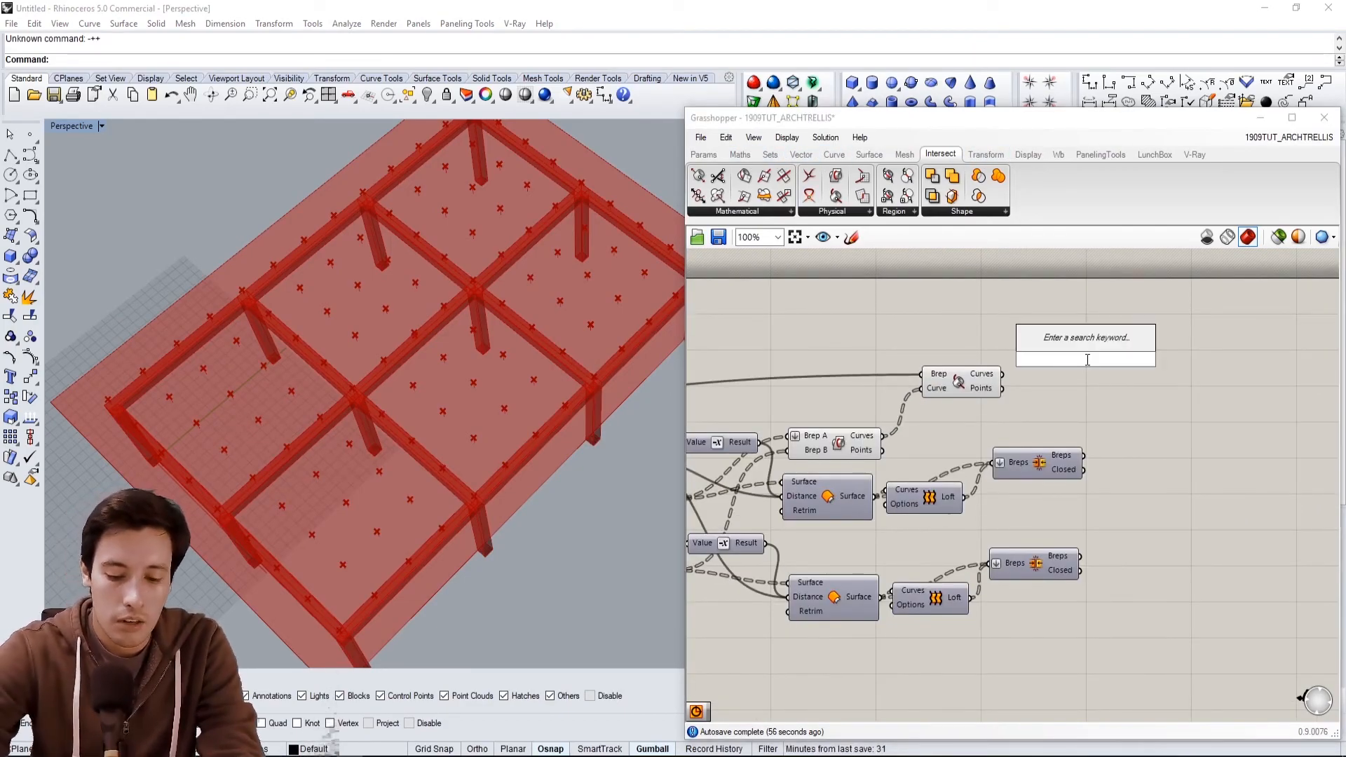
type("pol")
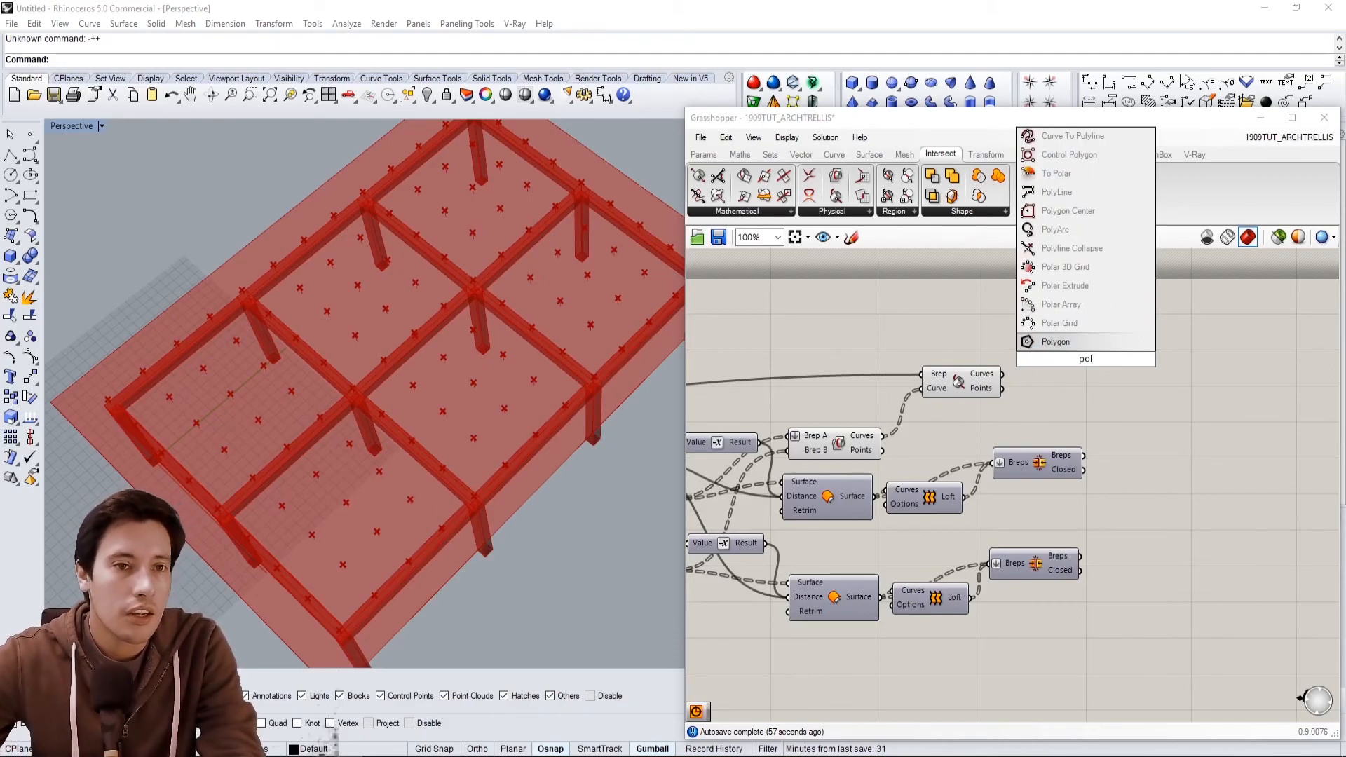
left_click(1055, 343)
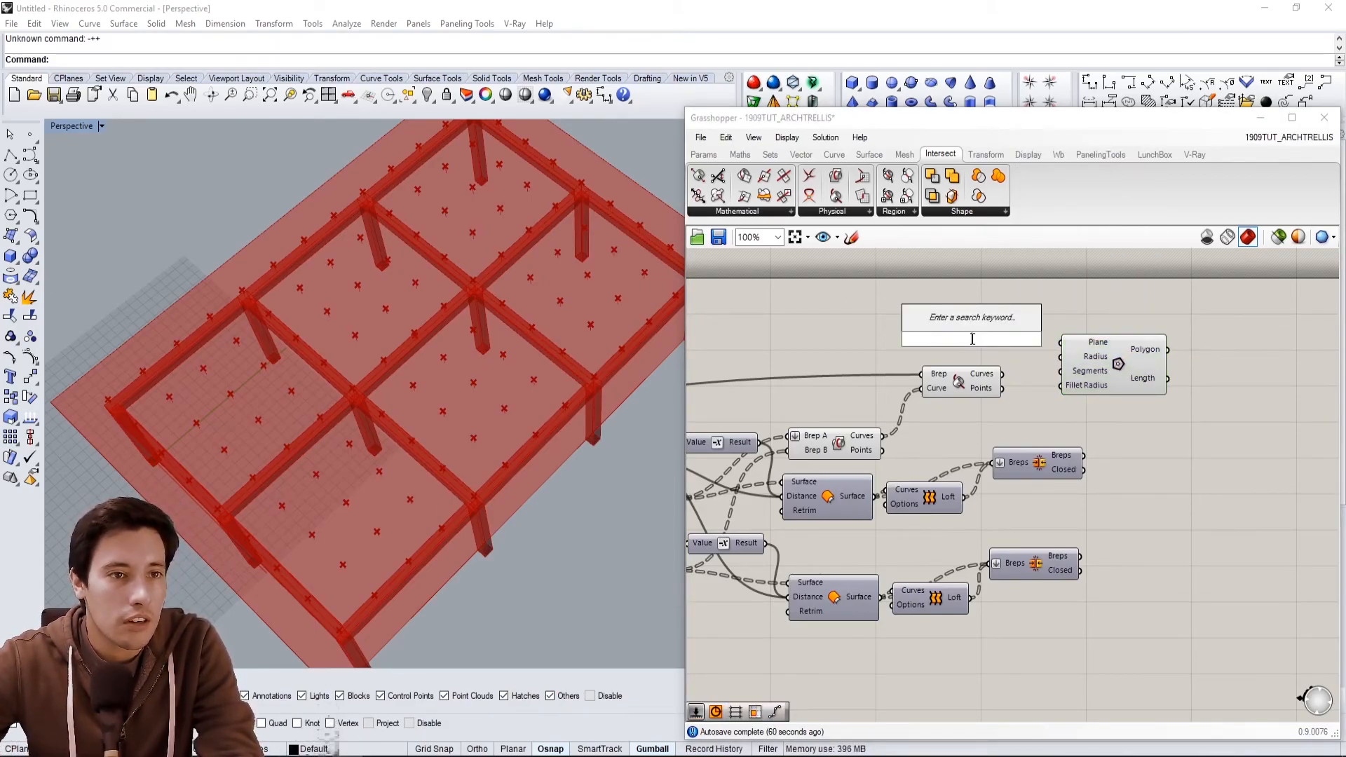
left_click_drag(1093, 388, 1097, 375)
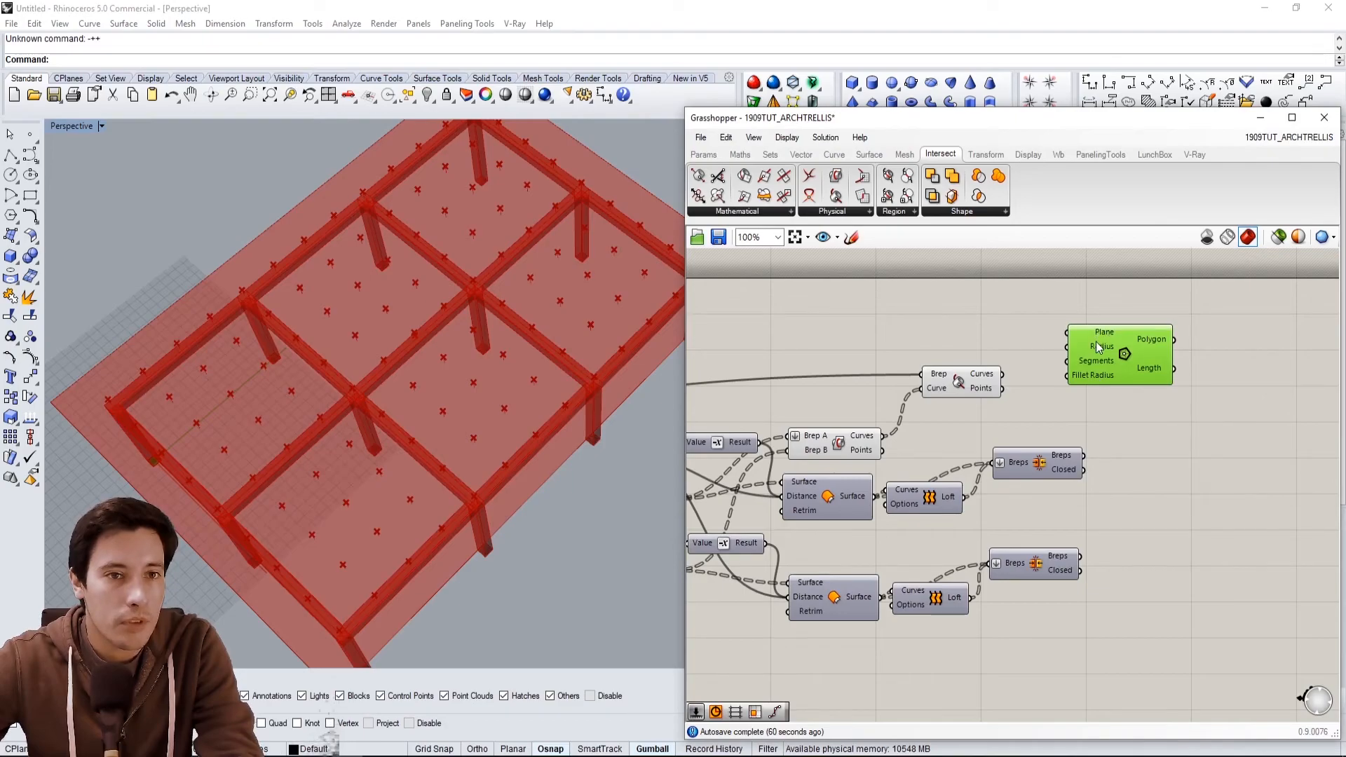
Create a number slider set to 12 and connect it to the Polygon's Radius input.
double_click(922, 341)
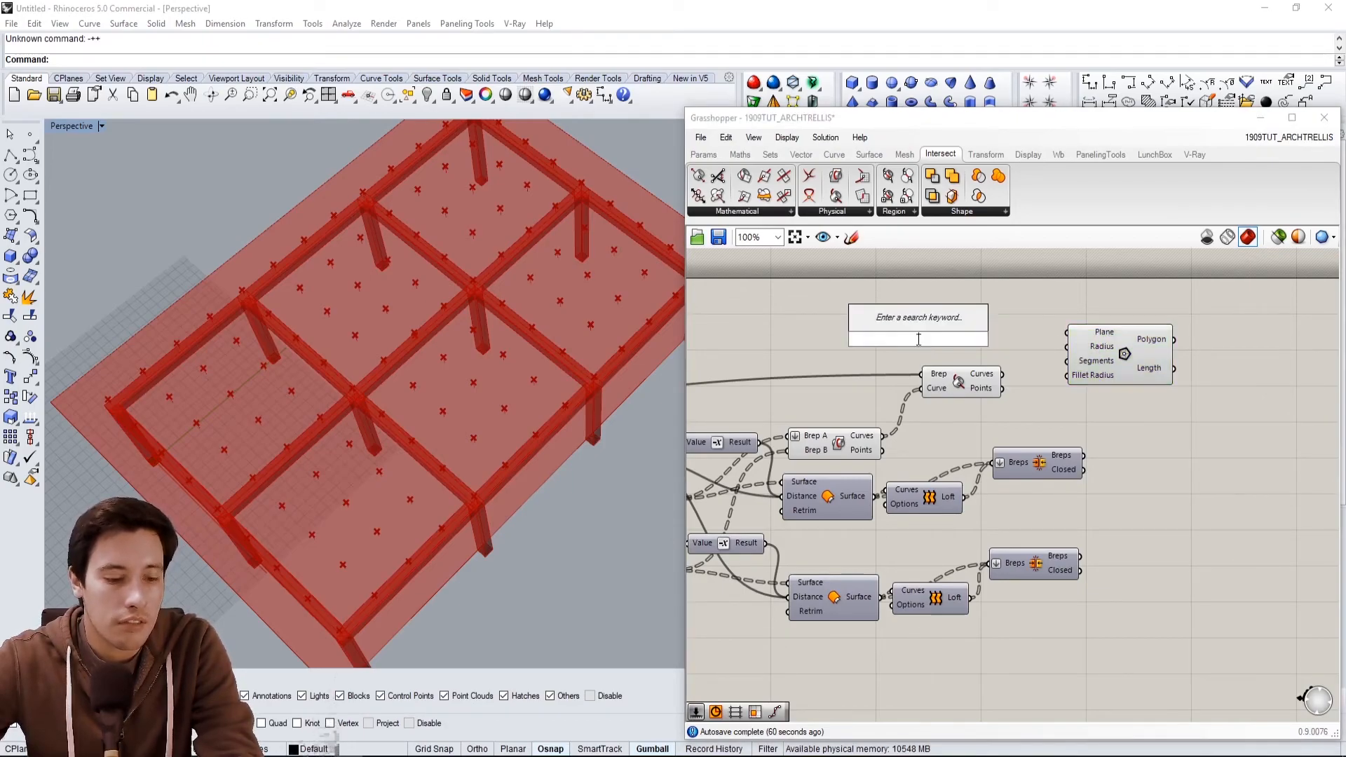
type("12")
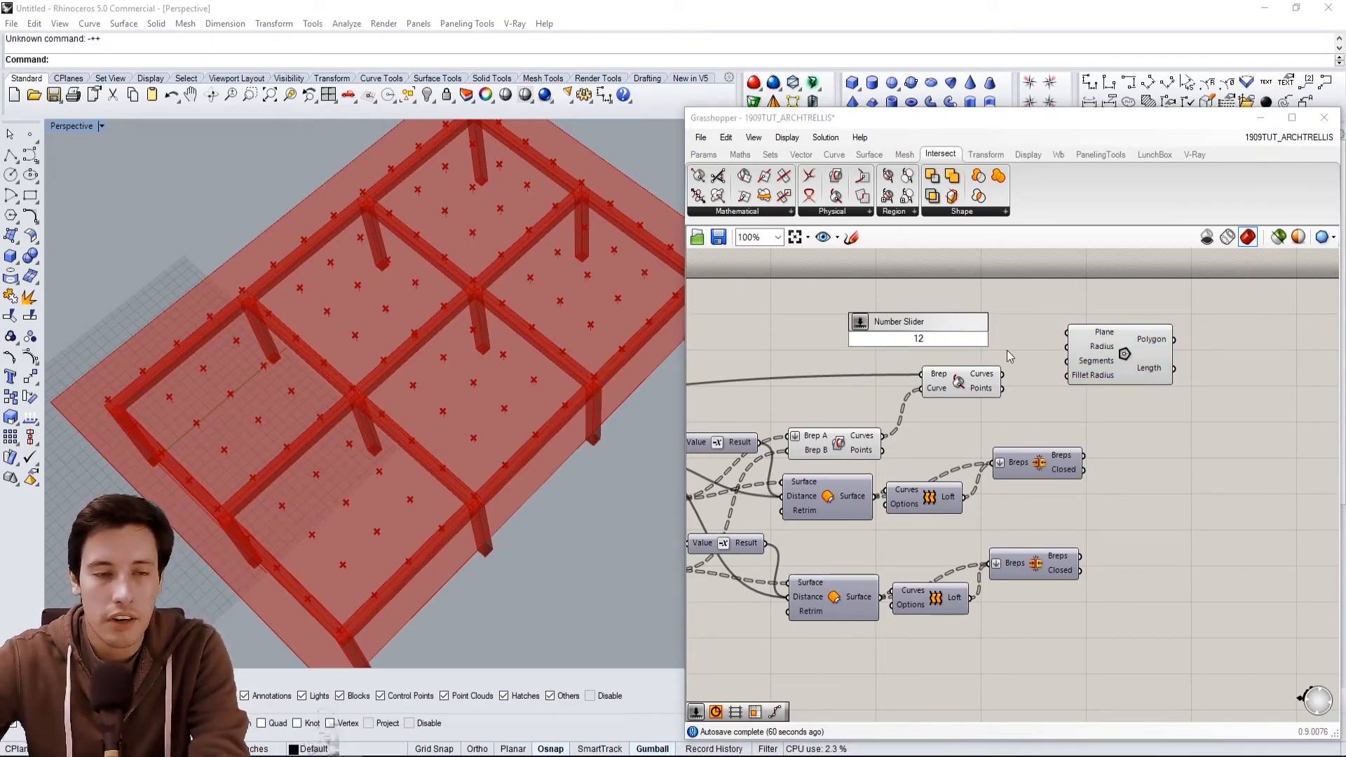
key("Return")
left_click_drag(1008, 341, 1089, 335)
left_click_drag(901, 346, 923, 317)
Create a number slider set to 4 and connect it to the Polygon's Segments input.
double_click(896, 339)
type("4")
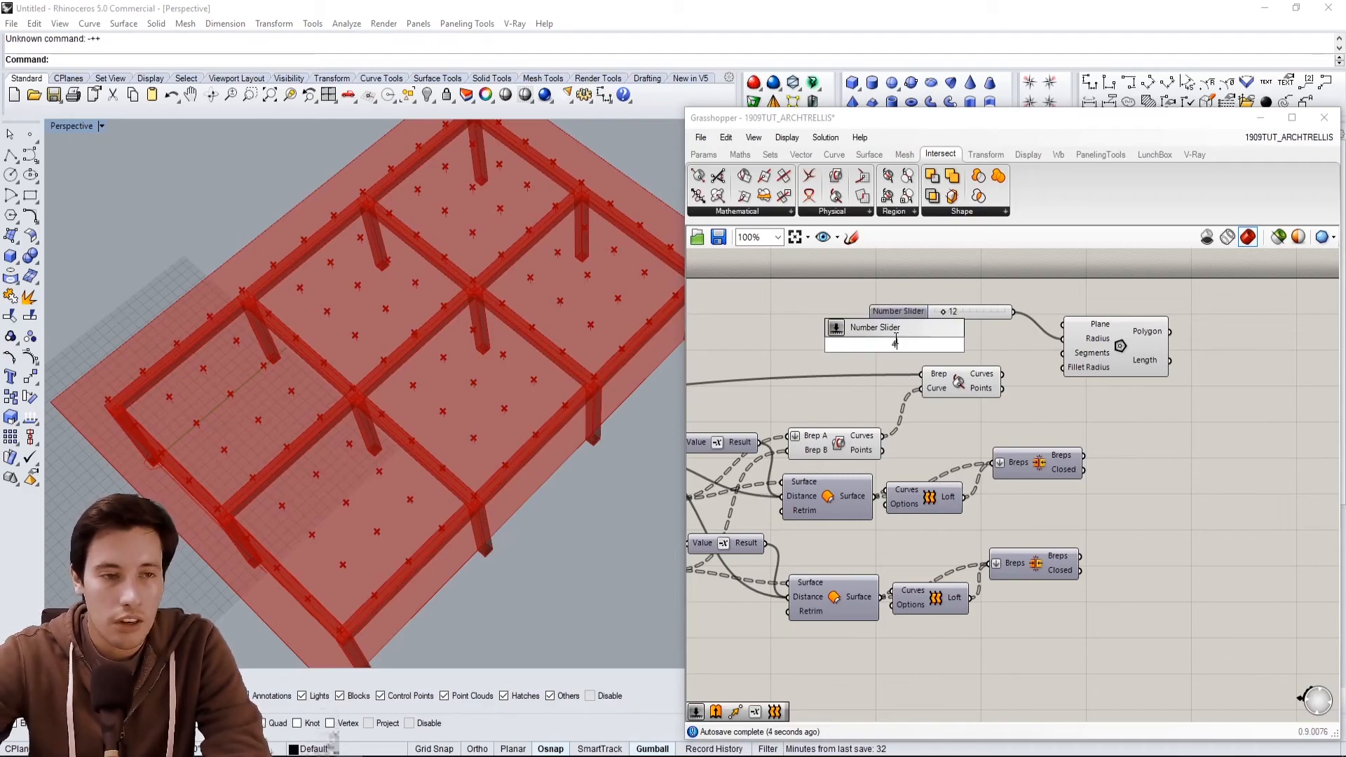
key("Return")
left_click_drag(862, 342, 895, 344)
left_click_drag(1003, 347, 1063, 353)
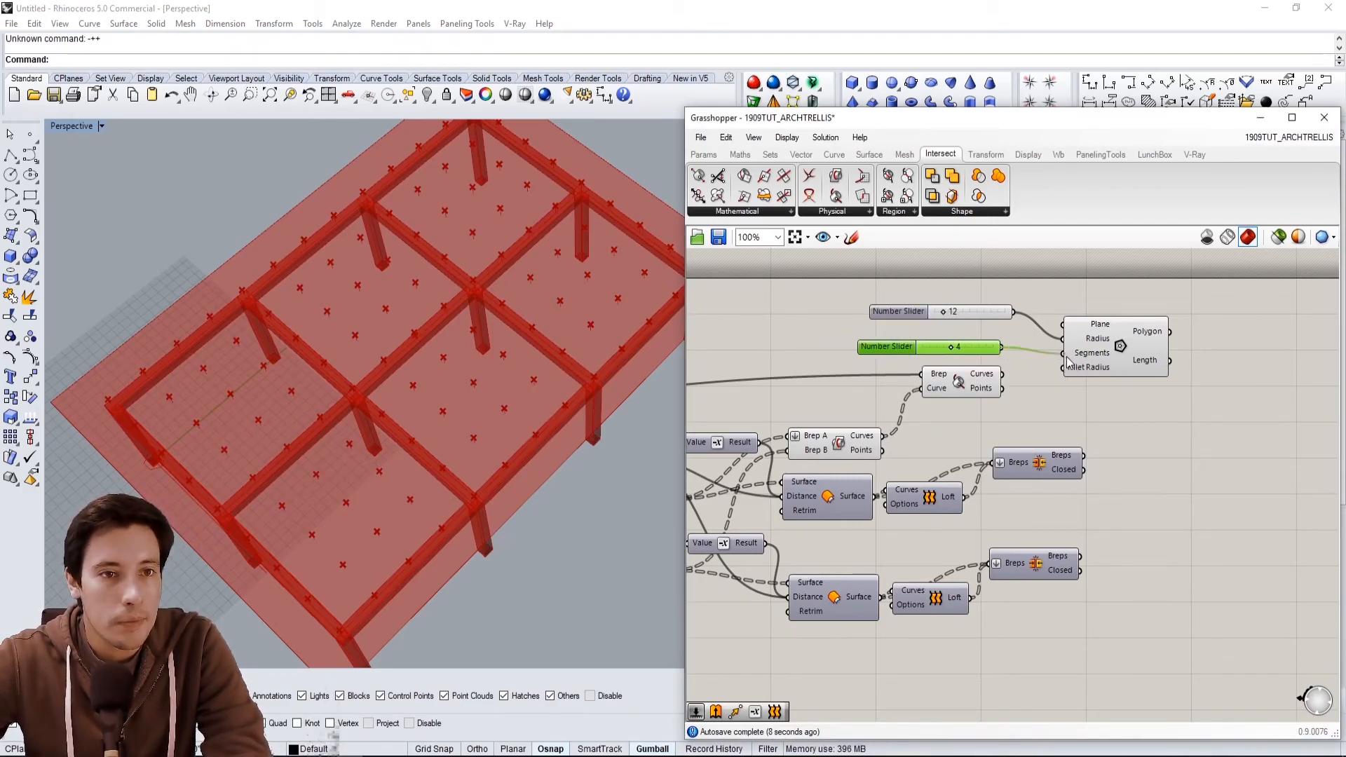
Connect the Brep | Curve Points output to the Polygon's Plane input.
left_click(1096, 313)
left_click_drag(900, 307, 892, 306)
left_click(1002, 372)
left_click_drag(1004, 387, 1130, 357)
right_click_drag(343, 561, 248, 432)
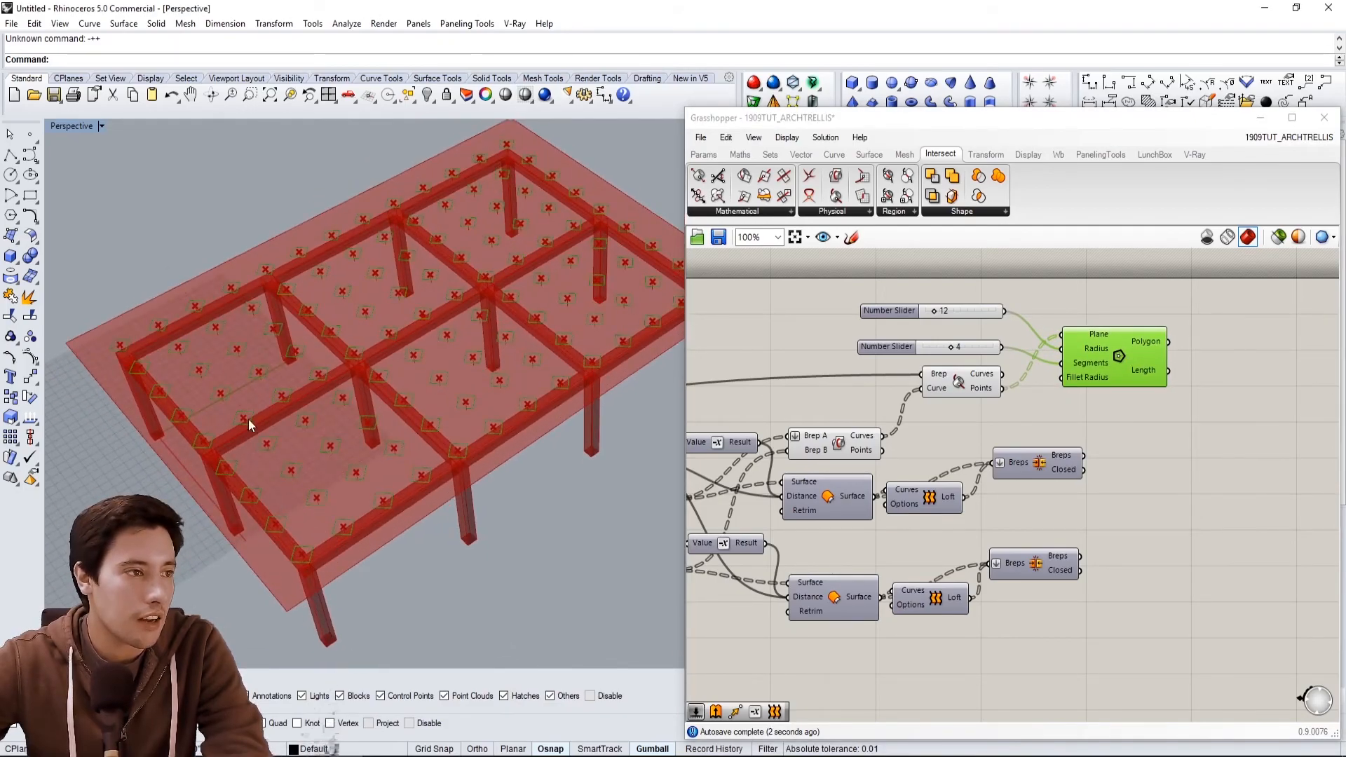
Inspect the polygons placed on the slab from several viewpoints.
mouse_move(298, 508)
right_mouse_down()
mouse_move(307, 473)
mouse_move(312, 490)
right_mouse_up()
left_click(1103, 295)
left_click(1114, 344)
mouse_move(340, 291)
right_mouse_down()
mouse_move(349, 358)
mouse_move(361, 288)
right_mouse_up()
right_click_drag(1218, 360, 1121, 380)
left_click(1063, 448)
right_click_drag(857, 444, 1084, 445)
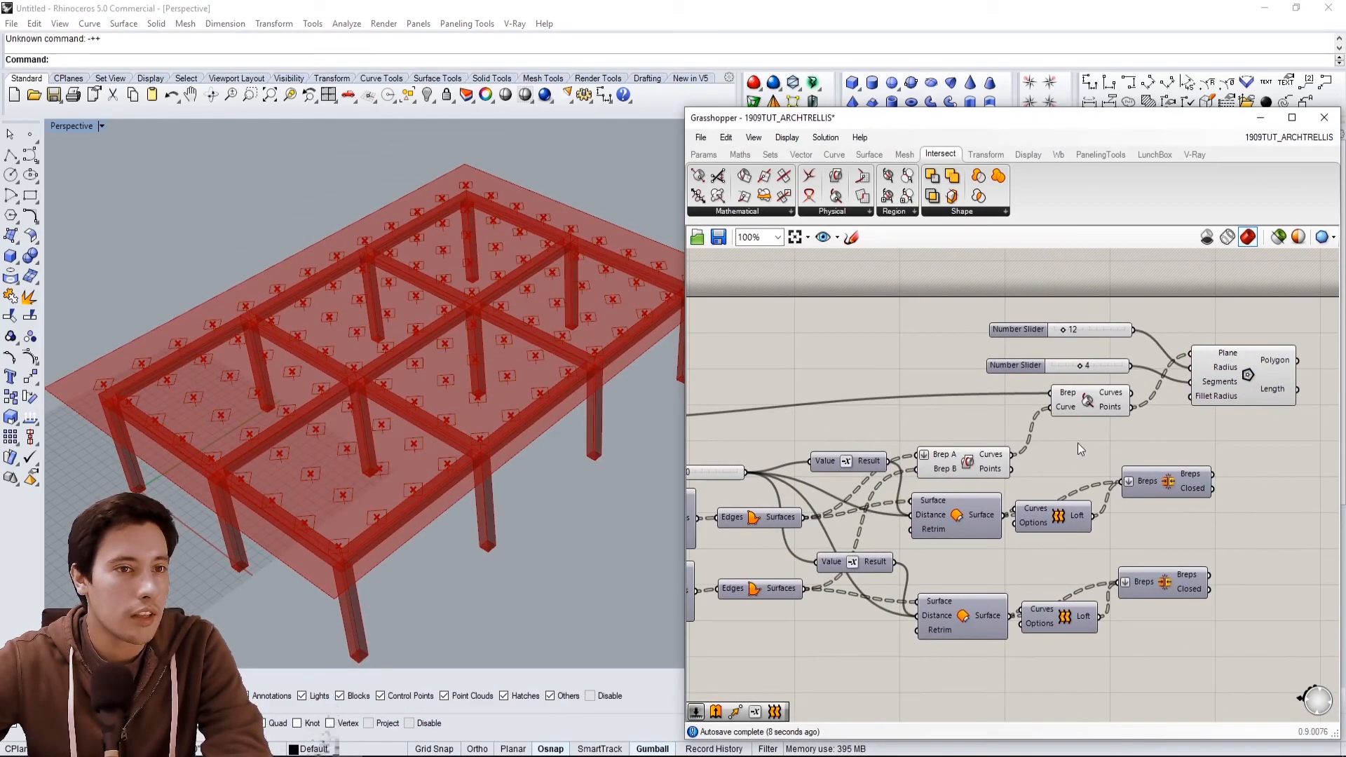
scroll(1084, 444, "down", 2)
right_click_drag(838, 440, 1109, 443)
left_click(931, 437)
mouse_move(404, 457)
right_mouse_down()
mouse_move(406, 438)
mouse_move(293, 404)
mouse_move(421, 455)
right_mouse_up()
scroll(293, 404, "up", 2)
scroll(1165, 406, "down", 2)
right_click_drag(1165, 407, 1074, 387)
scroll(1252, 375, "up", 6)
Set the Polygon radius slider to 15.
left_click_drag(943, 335, 955, 337)
left_click(980, 374)
right_click_drag(1043, 382, 1053, 408)
right_click_drag(470, 380, 460, 344)
right_click_drag(1172, 346, 1041, 331)
scroll(1042, 338, "down", 3)
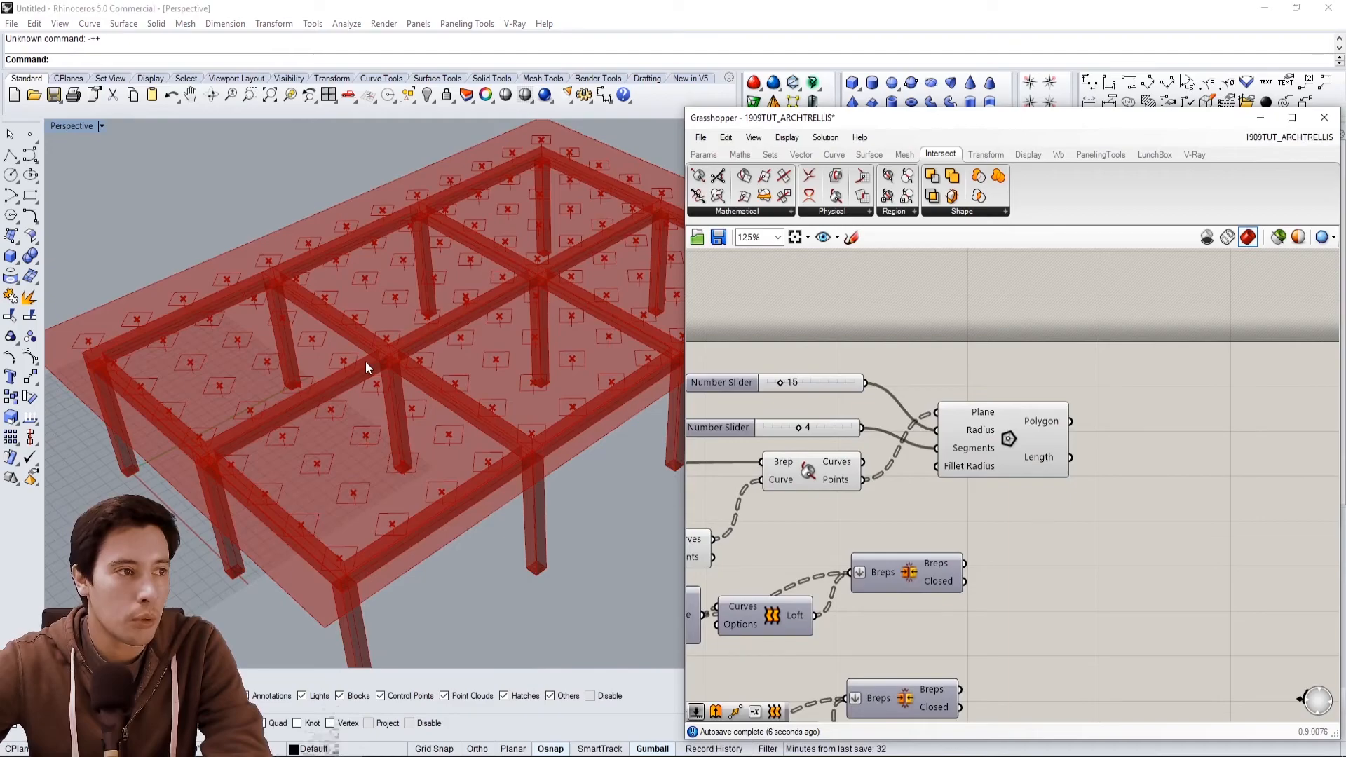
right_click_drag(366, 362, 408, 354)
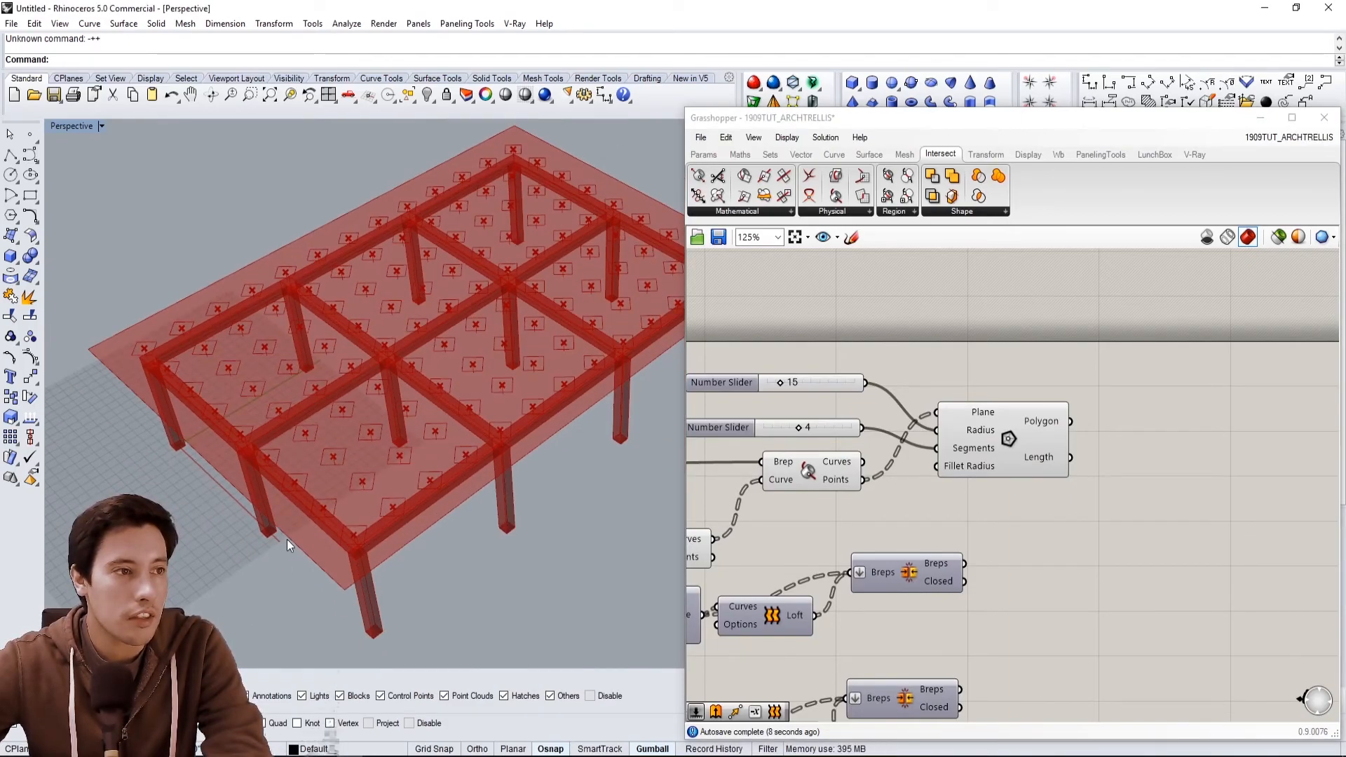
Add a Boundary Surfaces component and connect the Polygon output to its Edges input.
left_click(1057, 439)
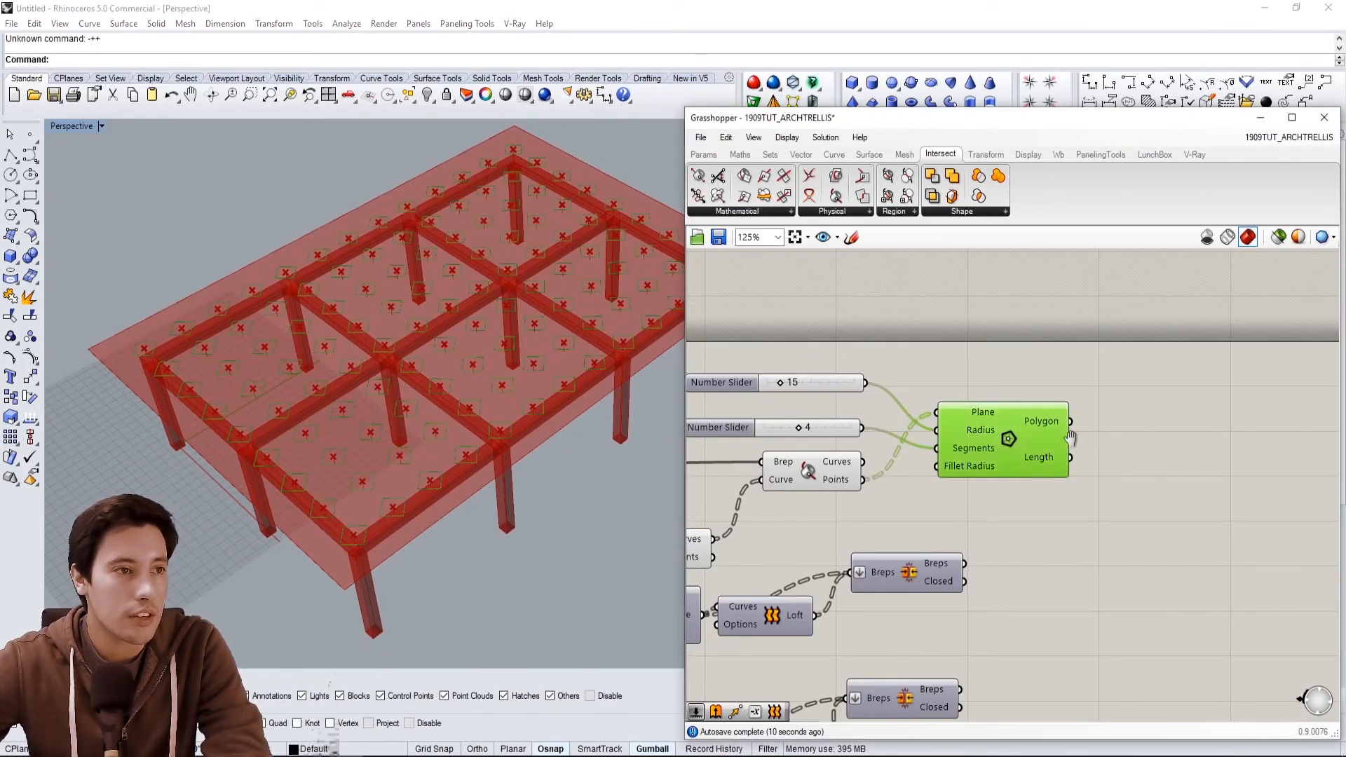
right_click_drag(1135, 436, 1069, 439)
double_click(1069, 439)
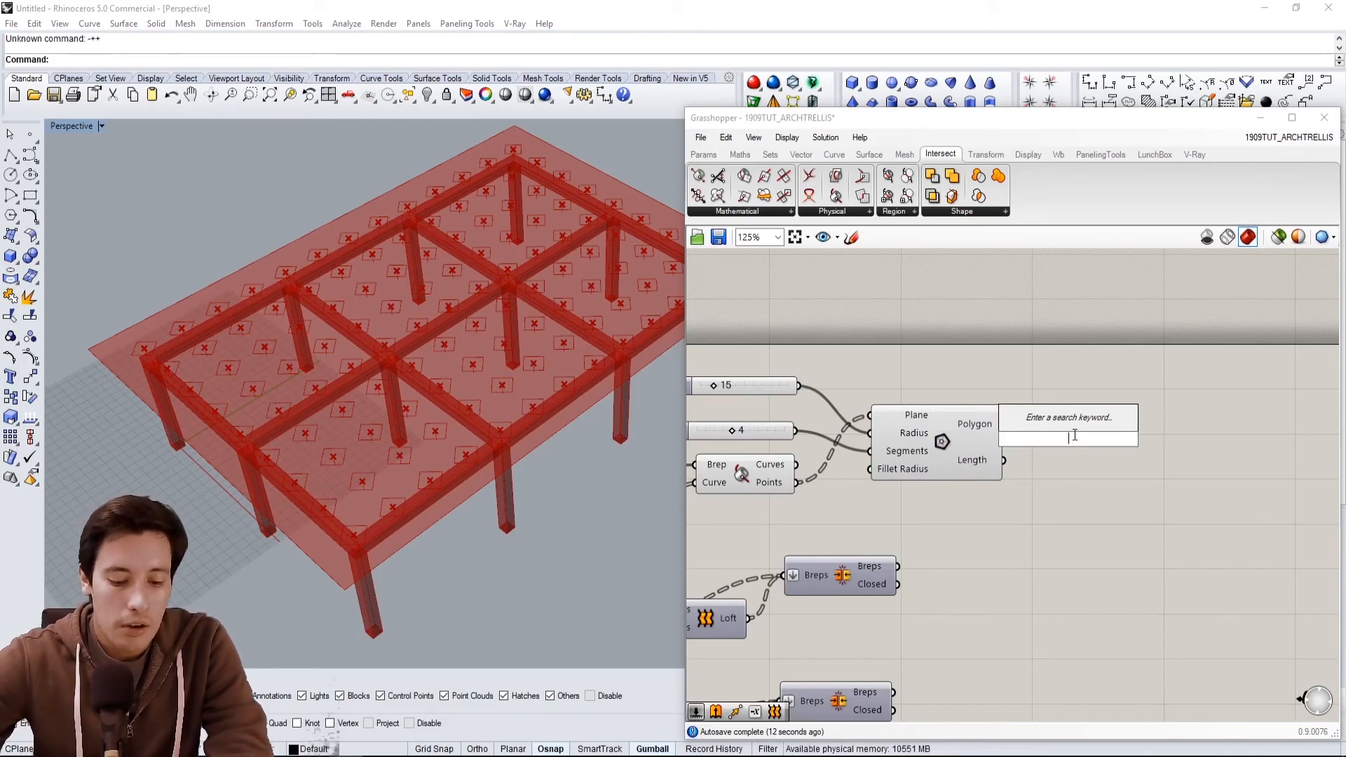
type("boun")
left_click(1061, 424)
left_click_drag(1061, 439, 1096, 429)
left_click_drag(1004, 424, 1068, 429)
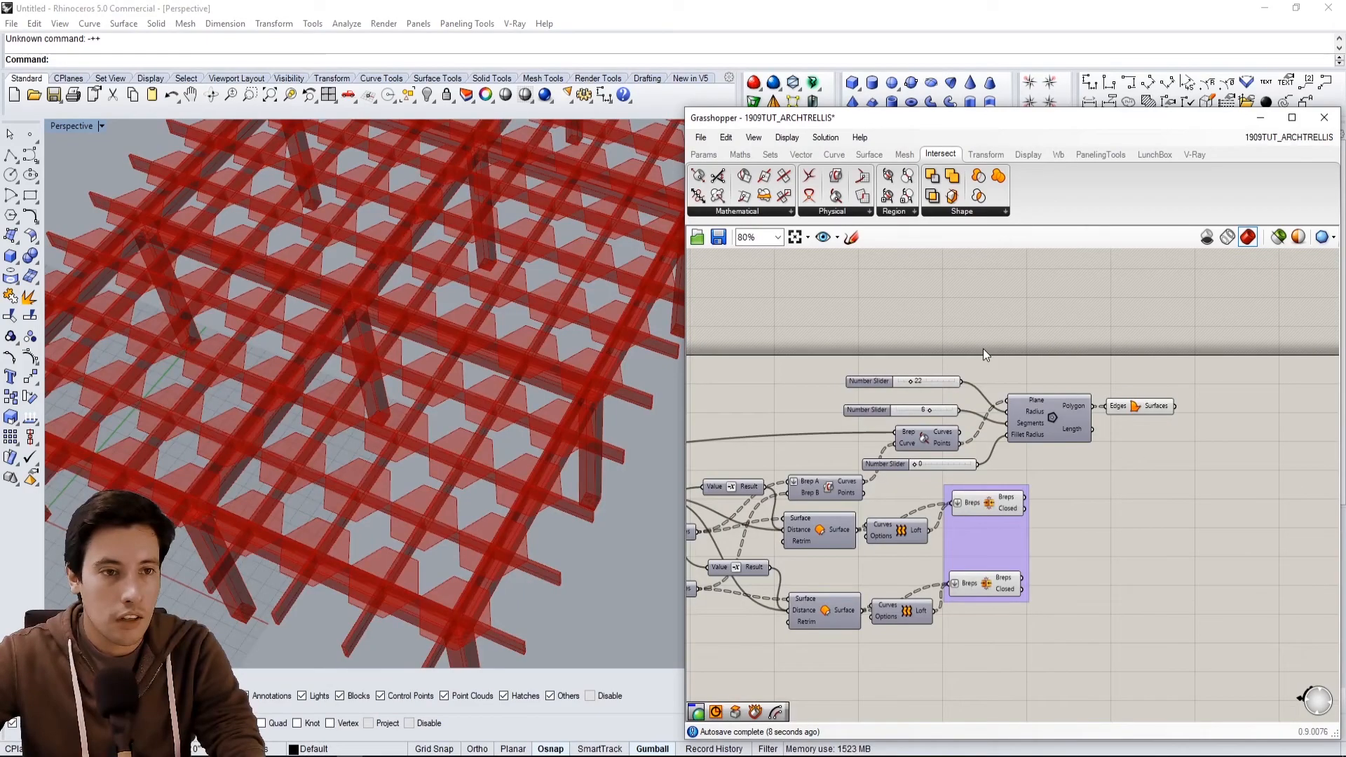
Select the Polygon and Boundary Surfaces components to preview their results.
scroll(996, 418, "up", 2)
left_click(1046, 424)
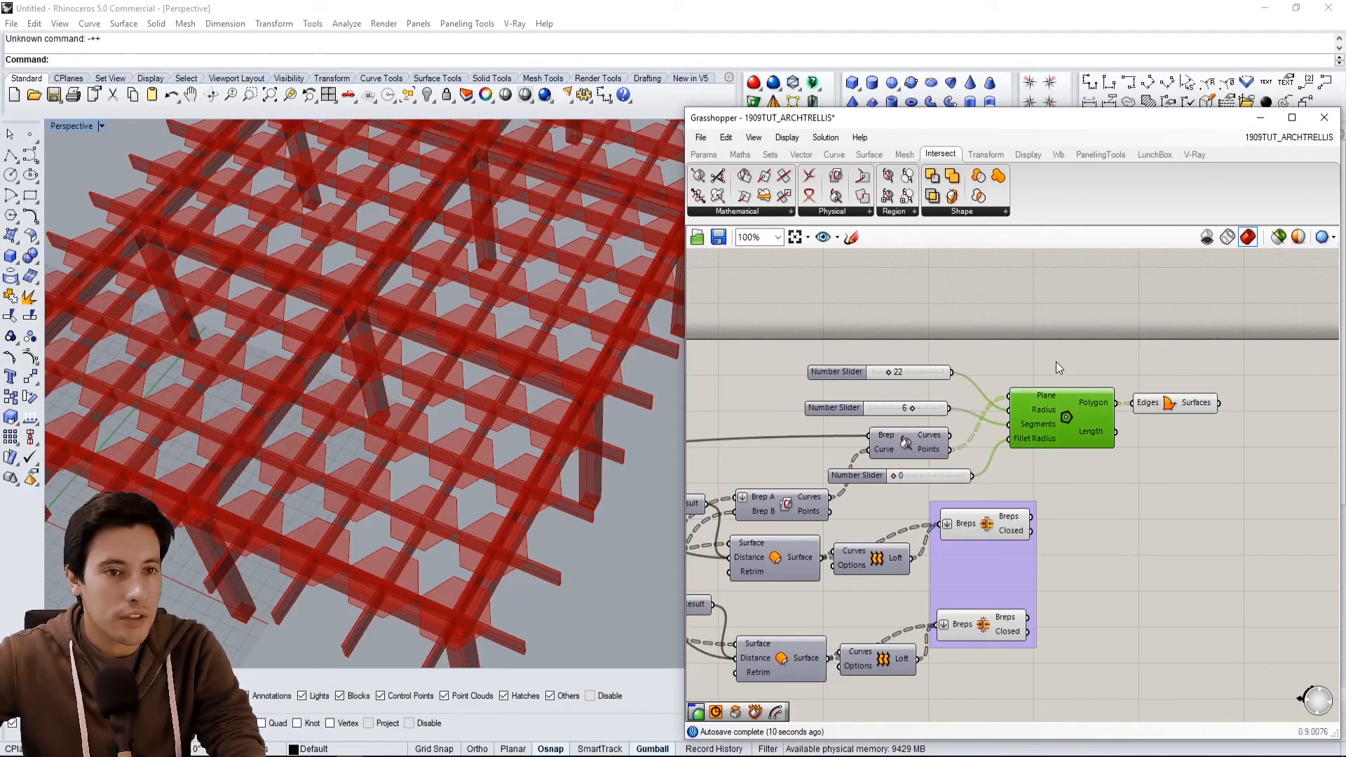
left_click(1177, 405)
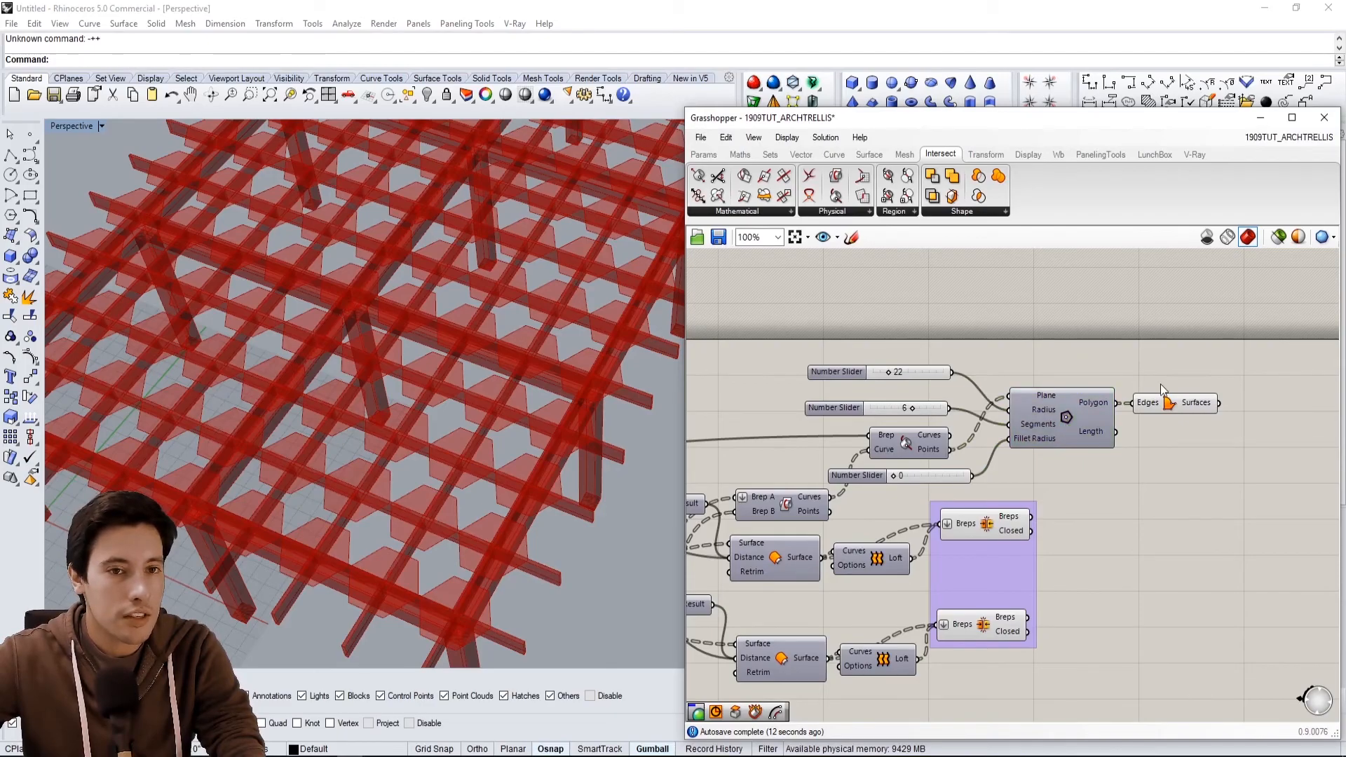
Inspect the polygon surfaces against the lattice by selecting components and orbiting the viewport.
left_click(1198, 344)
left_click(1185, 400)
left_click(1170, 370)
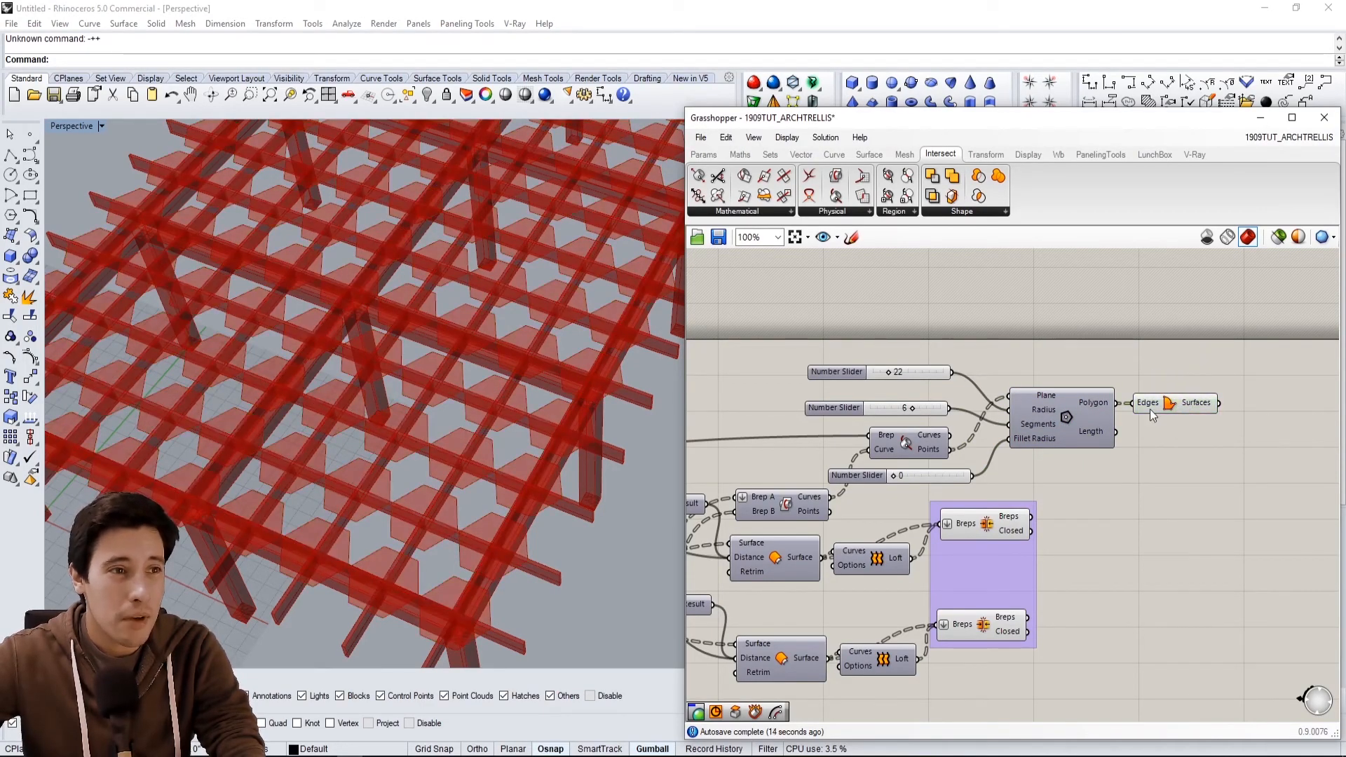
right_click_drag(1042, 356, 1232, 324)
right_click_drag(453, 366, 660, 364)
left_click(1018, 341)
scroll(904, 375, "down", 1)
right_click_drag(897, 376, 1063, 381)
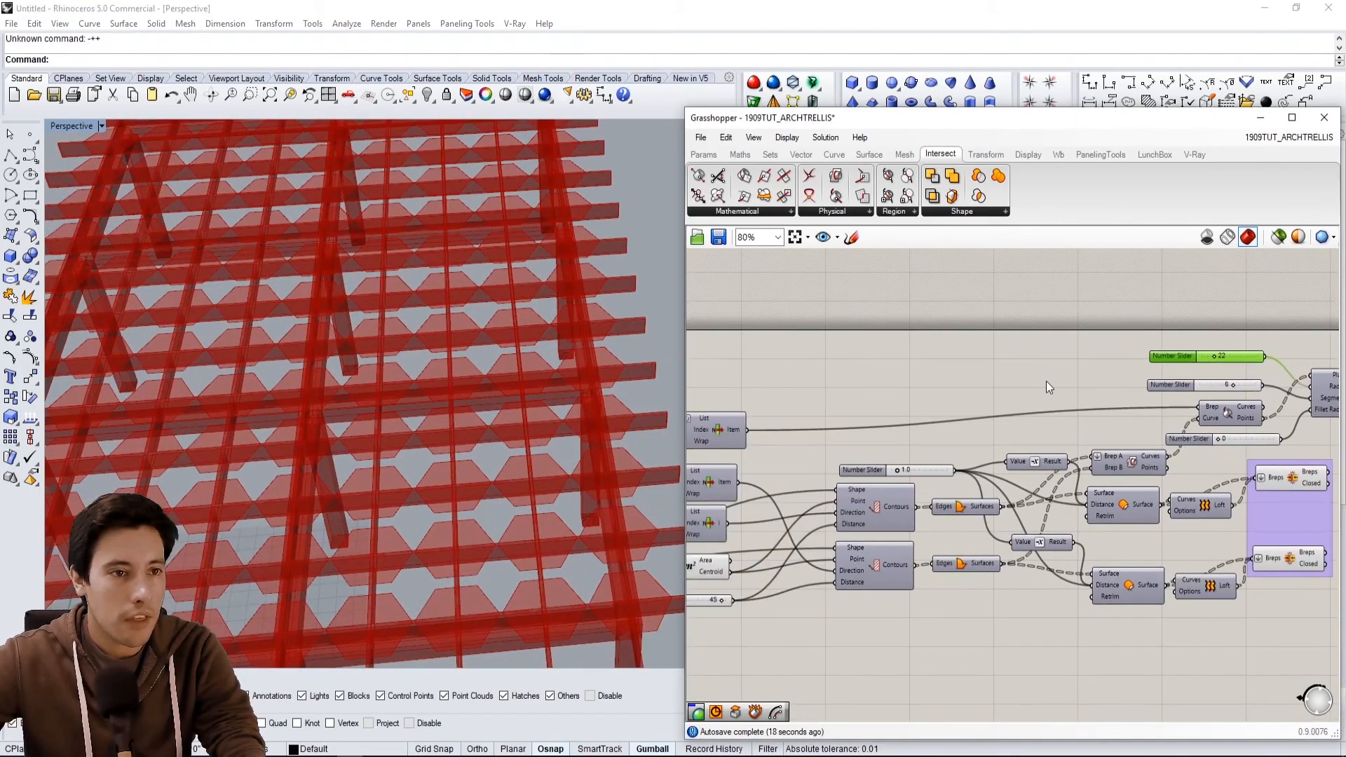
right_click_drag(733, 406, 955, 405)
left_click(940, 422)
right_click(940, 422)
left_click(971, 450)
right_click_drag(593, 410, 459, 403)
Select the slab's top-face item and the Boundary Surfaces component to compare their previews.
left_click(890, 355)
scroll(1059, 417, "down", 2)
right_click_drag(1059, 416, 921, 409)
left_click(839, 424)
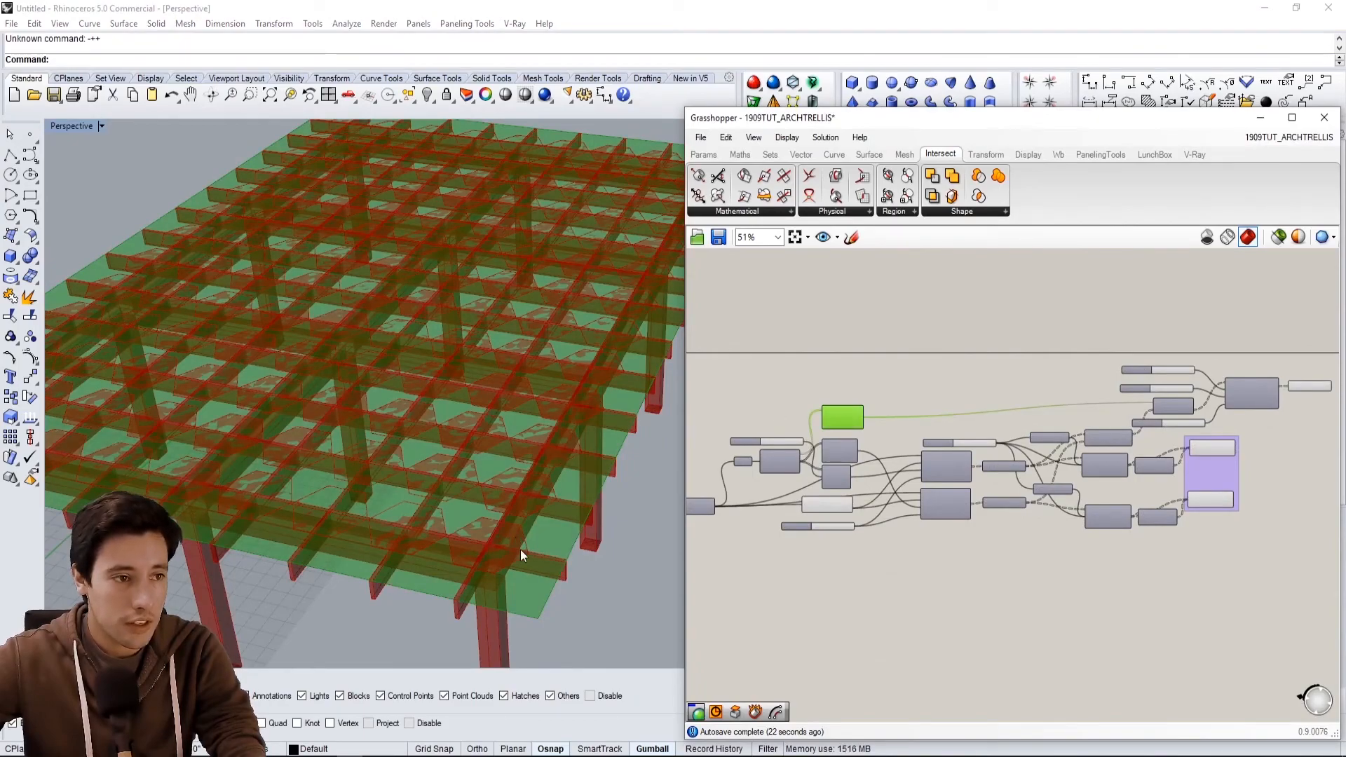
right_click_drag(1259, 395, 1112, 412)
scroll(1111, 412, "up", 2)
left_click(1175, 409)
left_click(1186, 398)
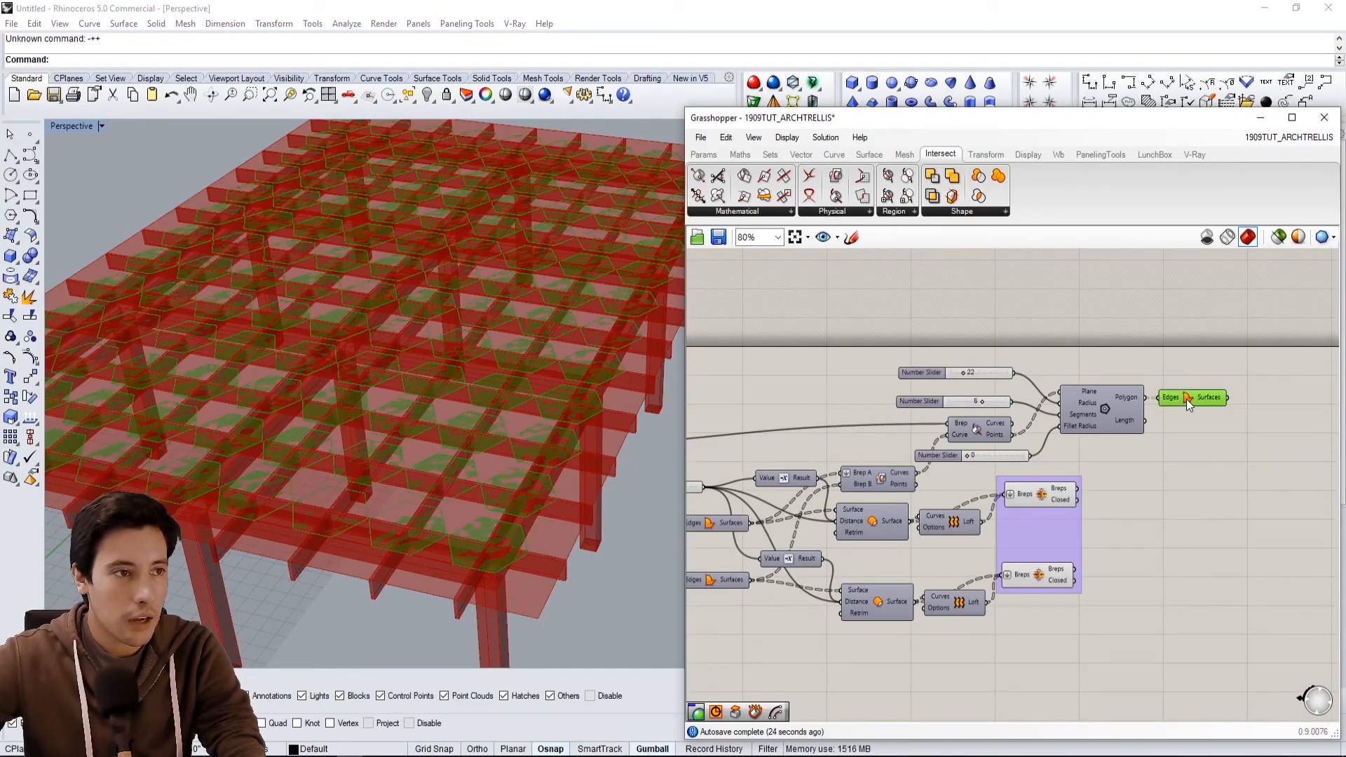
mouse_move(654, 468)
right_mouse_down()
mouse_move(517, 451)
mouse_move(644, 476)
right_mouse_up()
right_click_drag(1292, 403, 1211, 410)
left_click(1211, 410)
scroll(587, 388, "down", 2)
right_click_drag(449, 349, 553, 356)
left_click(1104, 363)
left_click(1102, 409)
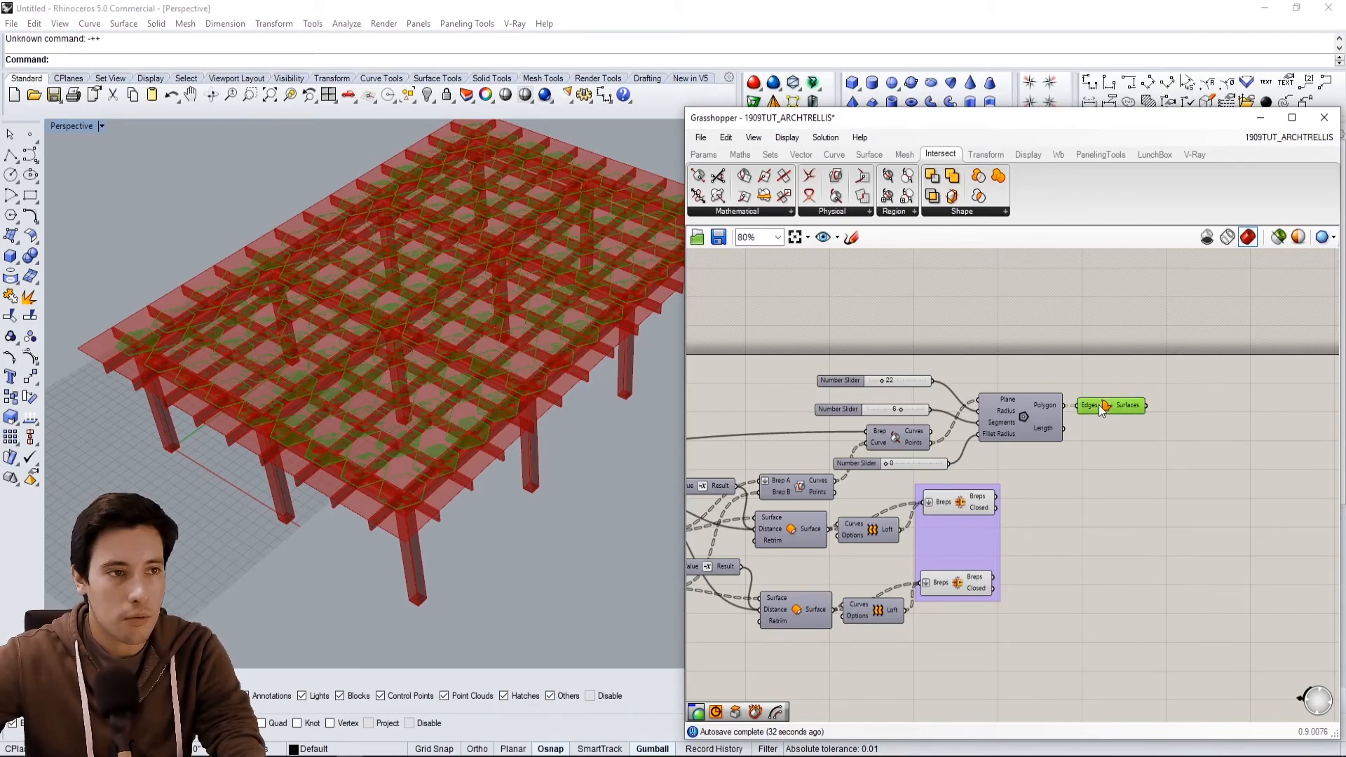
left_click(861, 356)
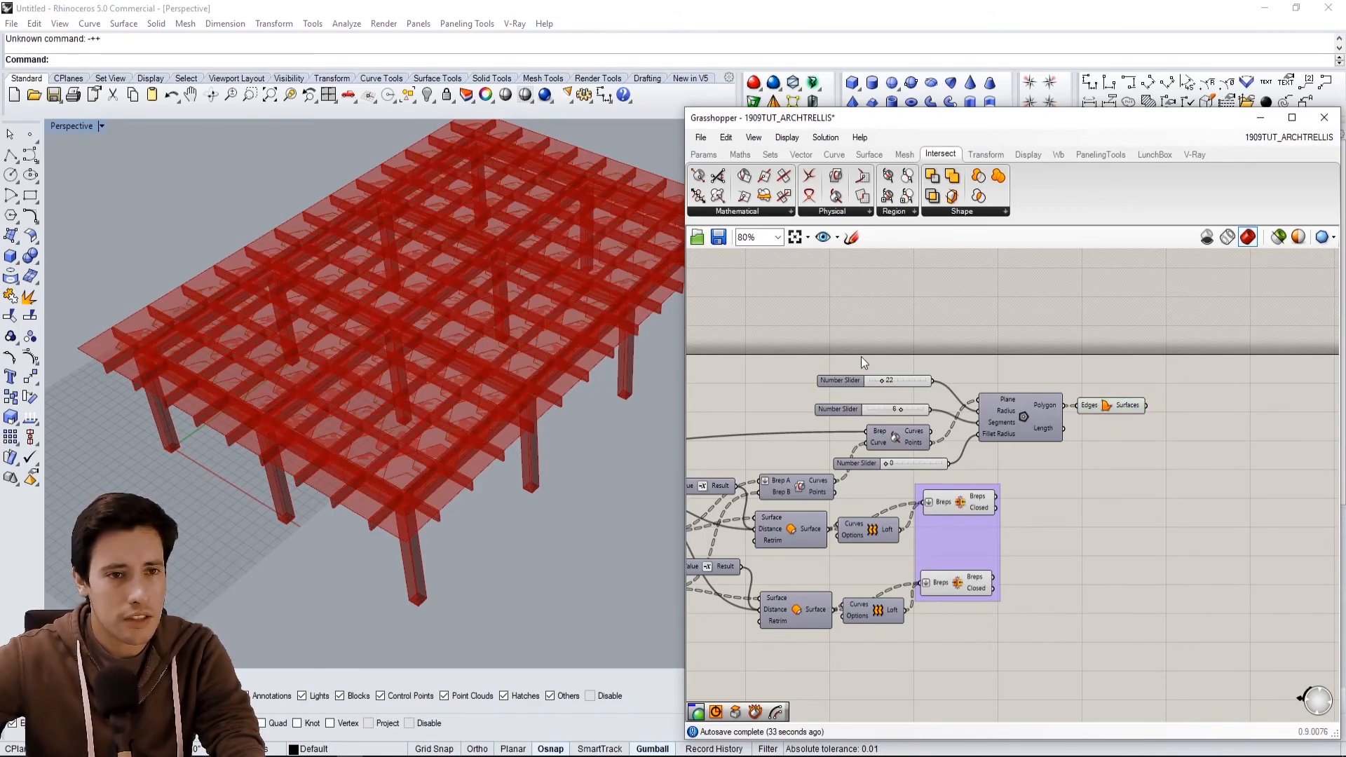
Add an Extrude component and connect the slab's top-face surface to its Base input.
double_click(1205, 389)
type("extrude")
key("Return")
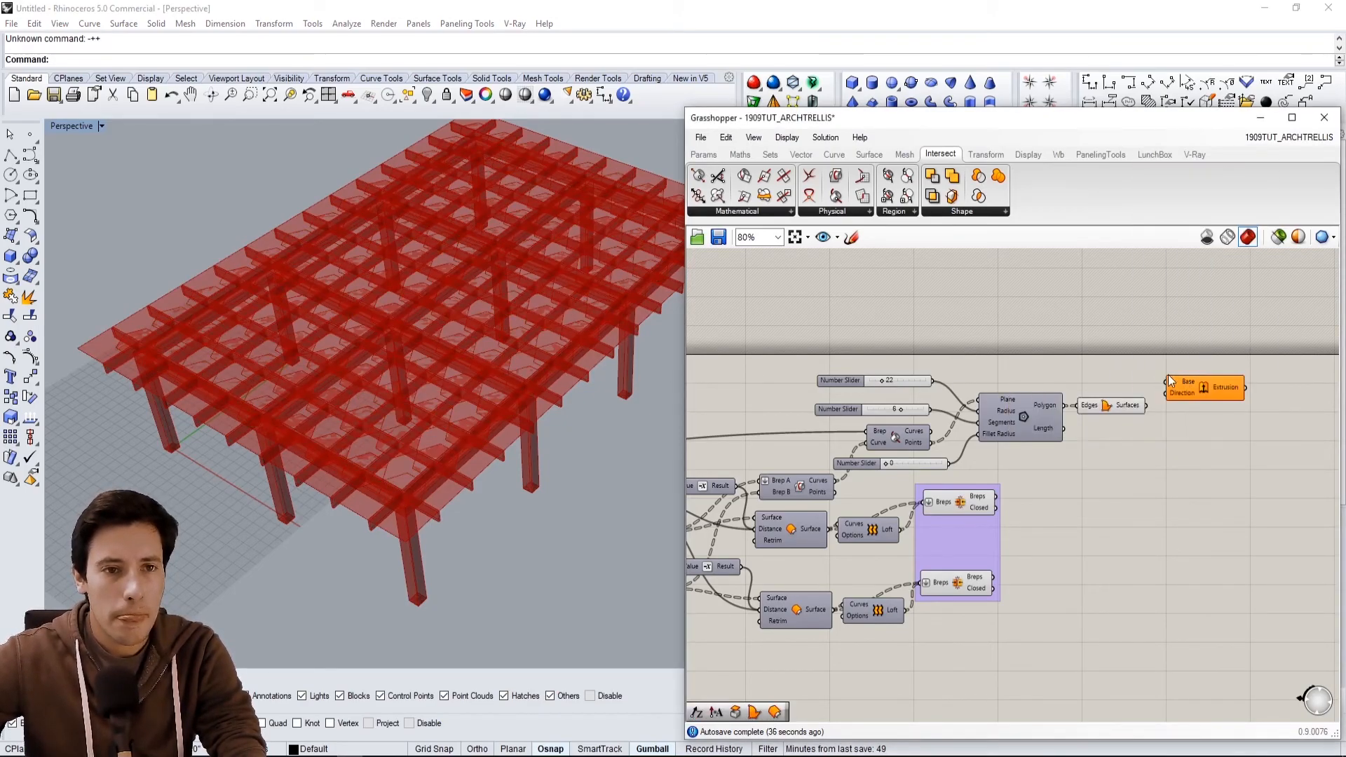
left_click(1105, 405)
left_click_drag(1219, 380, 1138, 323)
right_click_drag(967, 388, 1147, 395)
right_click_drag(851, 454, 1057, 455)
scroll(914, 453, "down", 1)
left_click(801, 463)
right_click_drag(865, 472, 815, 484)
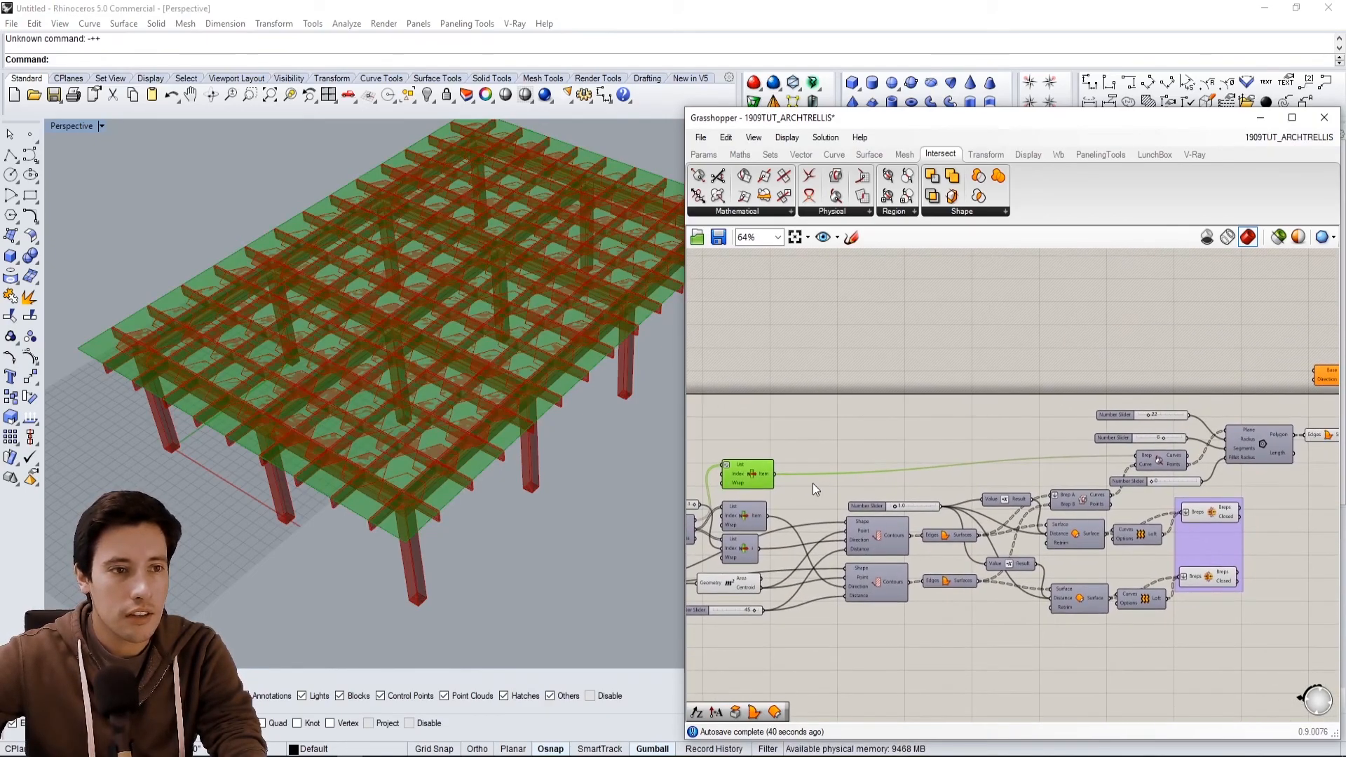
left_click_drag(776, 476, 1316, 371)
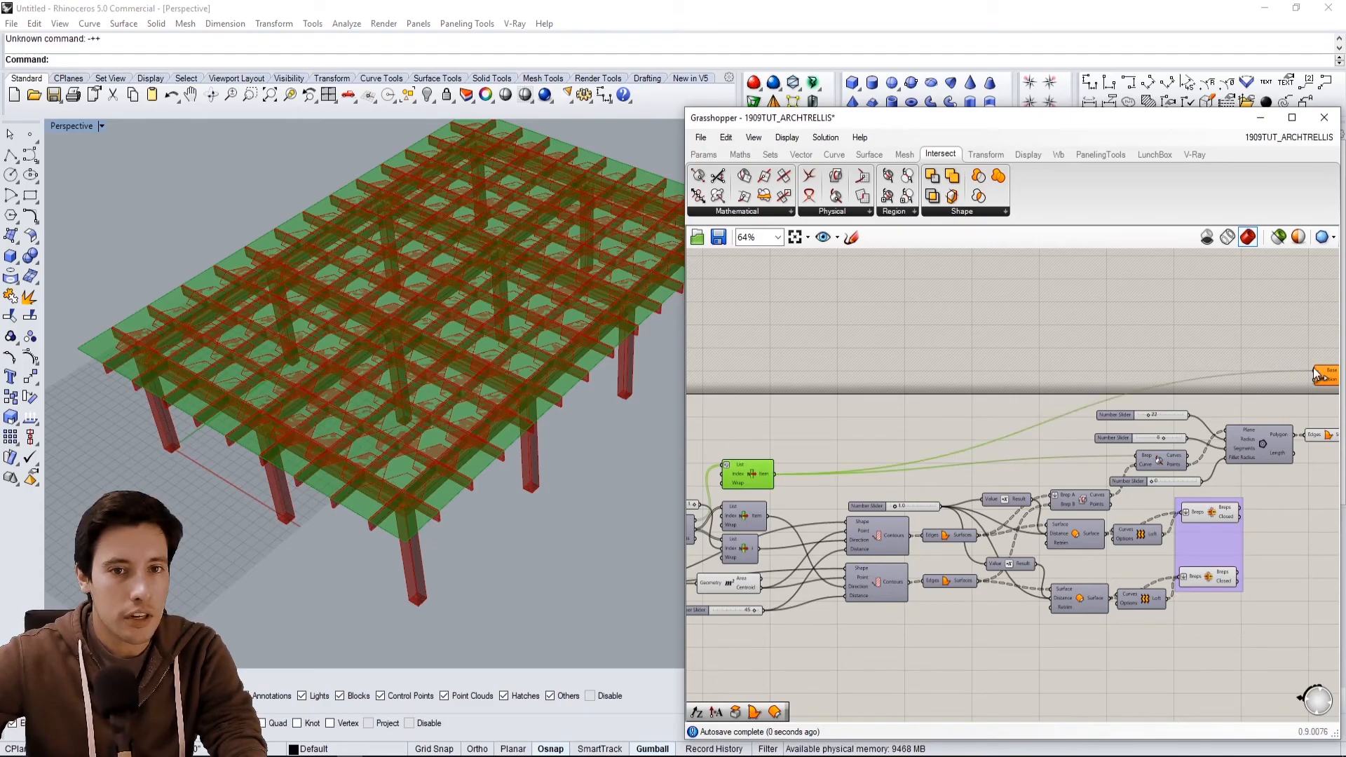
Add a Unit Z vector component and connect its output to the Extrude's Direction input.
right_click_drag(1330, 376, 1248, 388)
scroll(1248, 388, "up", 1)
scroll(1248, 387, "up", 2)
double_click(1066, 402)
type("z")
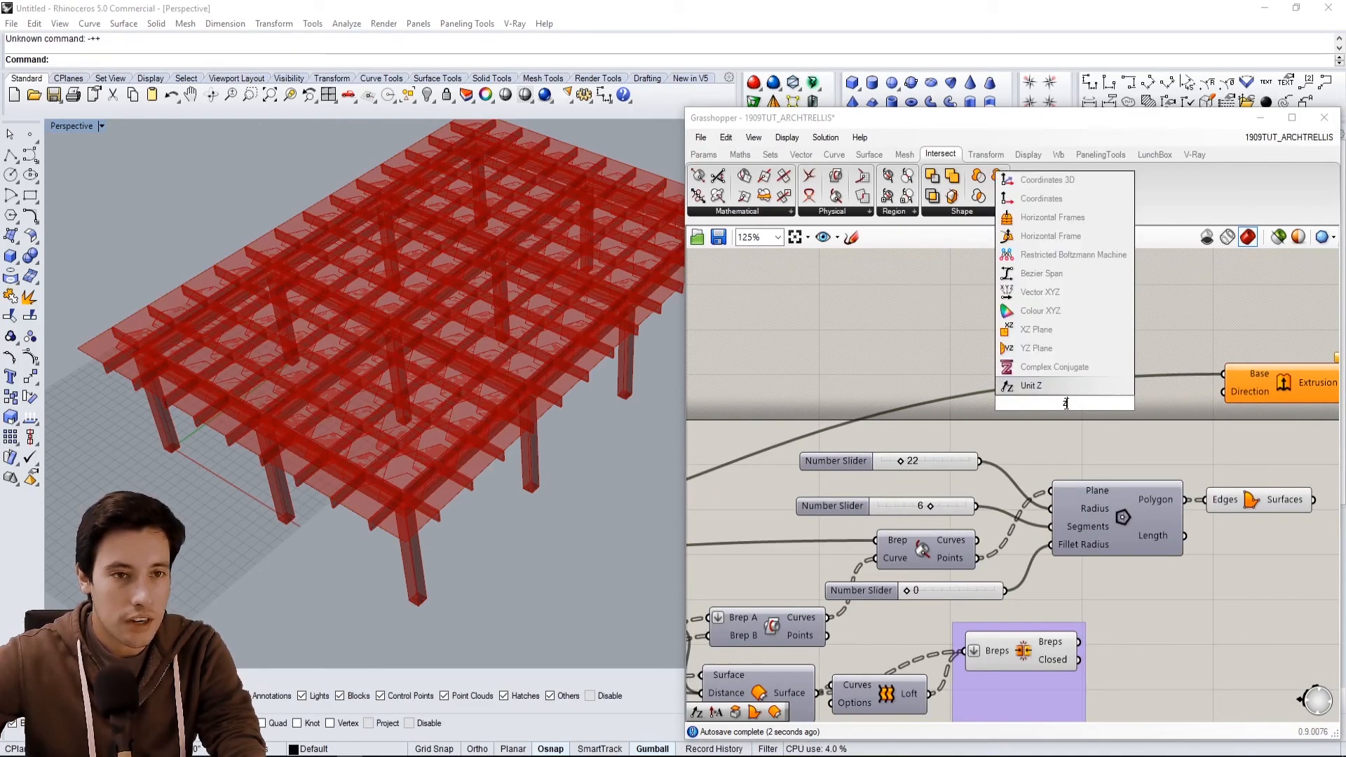
left_click(1052, 387)
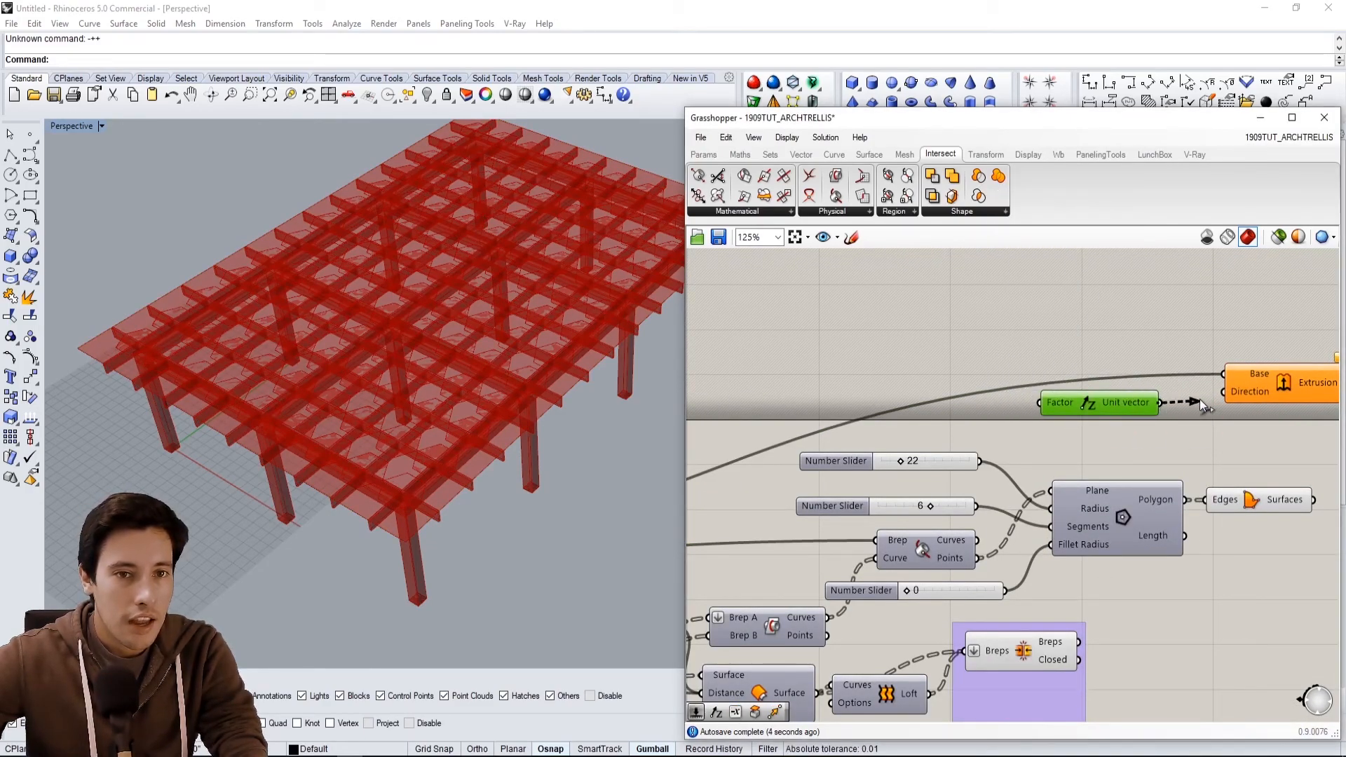
left_click_drag(1191, 403, 1227, 395)
left_click(1232, 394)
Add a number slider set to 3 and connect it to the Unit Z Factor input.
left_click(1175, 361)
right_click_drag(1040, 368, 1153, 378)
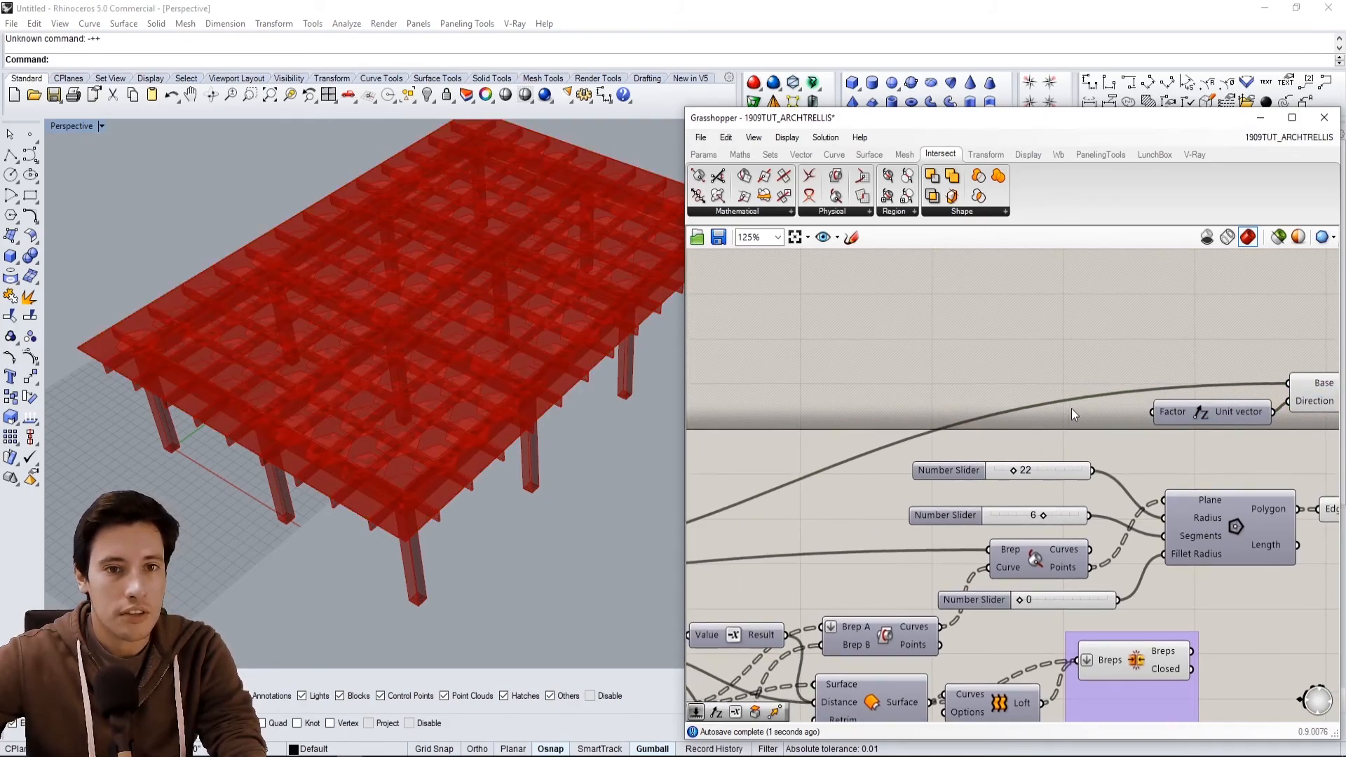
right_click_drag(1070, 412, 1004, 403)
double_click(938, 384)
type("1")
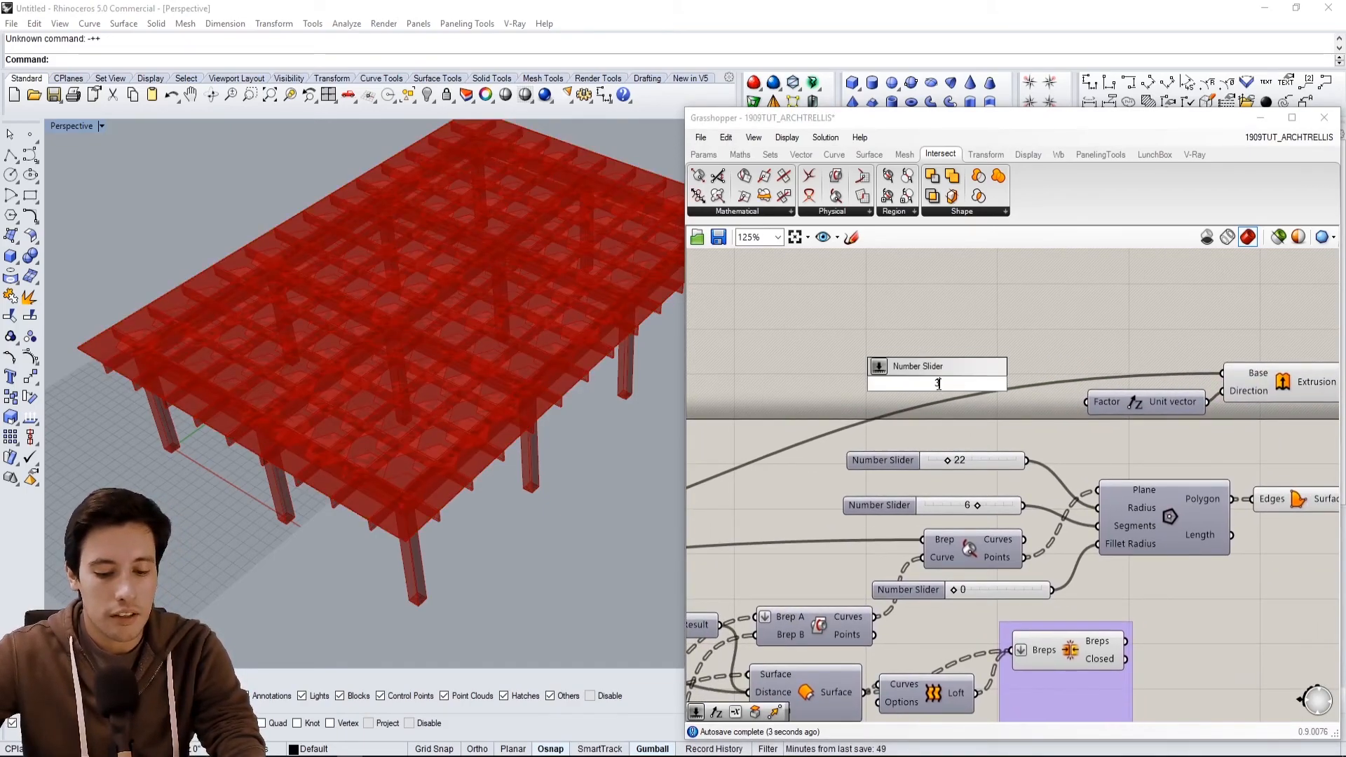
key("Return")
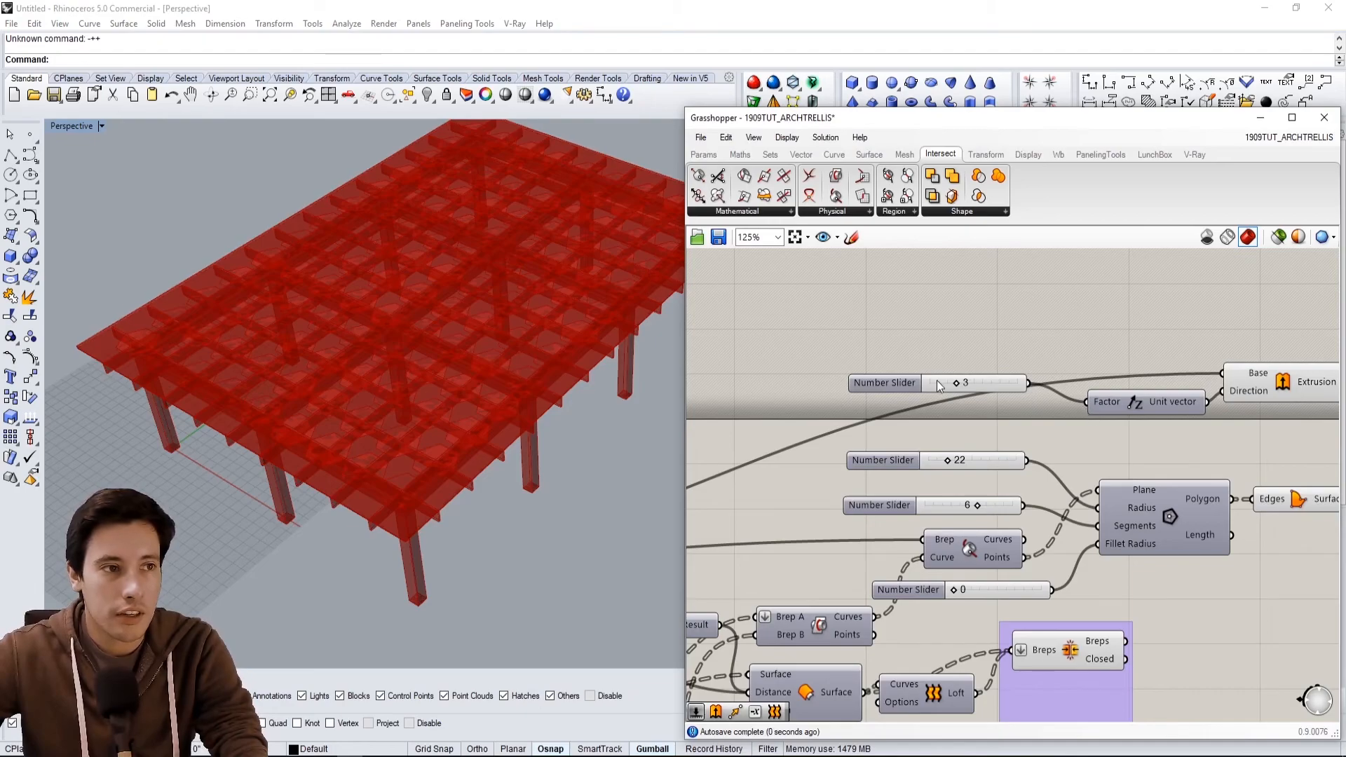
left_click_drag(872, 379, 905, 398)
right_click_drag(1191, 405, 1043, 368)
Inspect the extruded slab in the viewport.
left_click(1108, 338)
right_click_drag(579, 449, 558, 390)
scroll(393, 445, "up", 6)
right_click_drag(397, 442, 439, 436)
left_click(1113, 374)
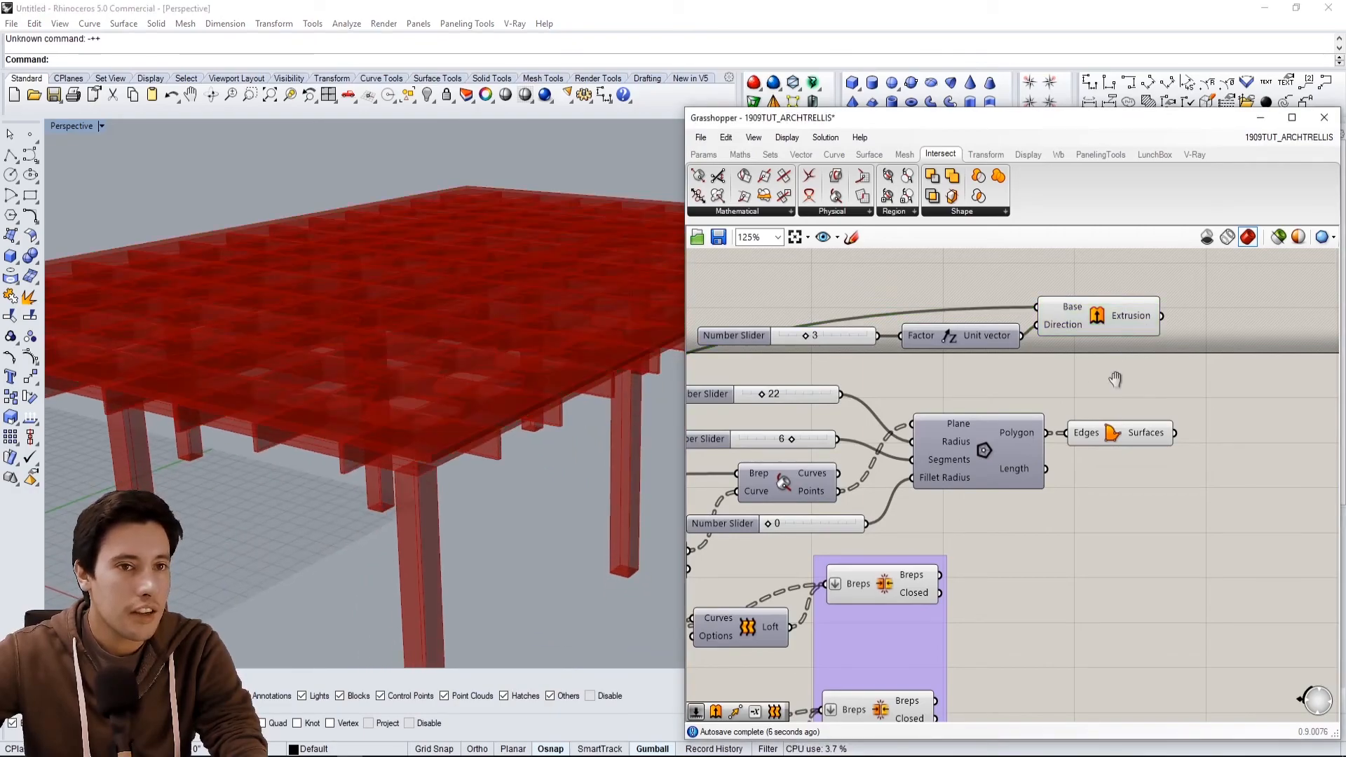
right_click_drag(1113, 373, 1128, 415)
left_click_drag(1180, 414, 1160, 400)
right_click_drag(1136, 370, 1065, 412)
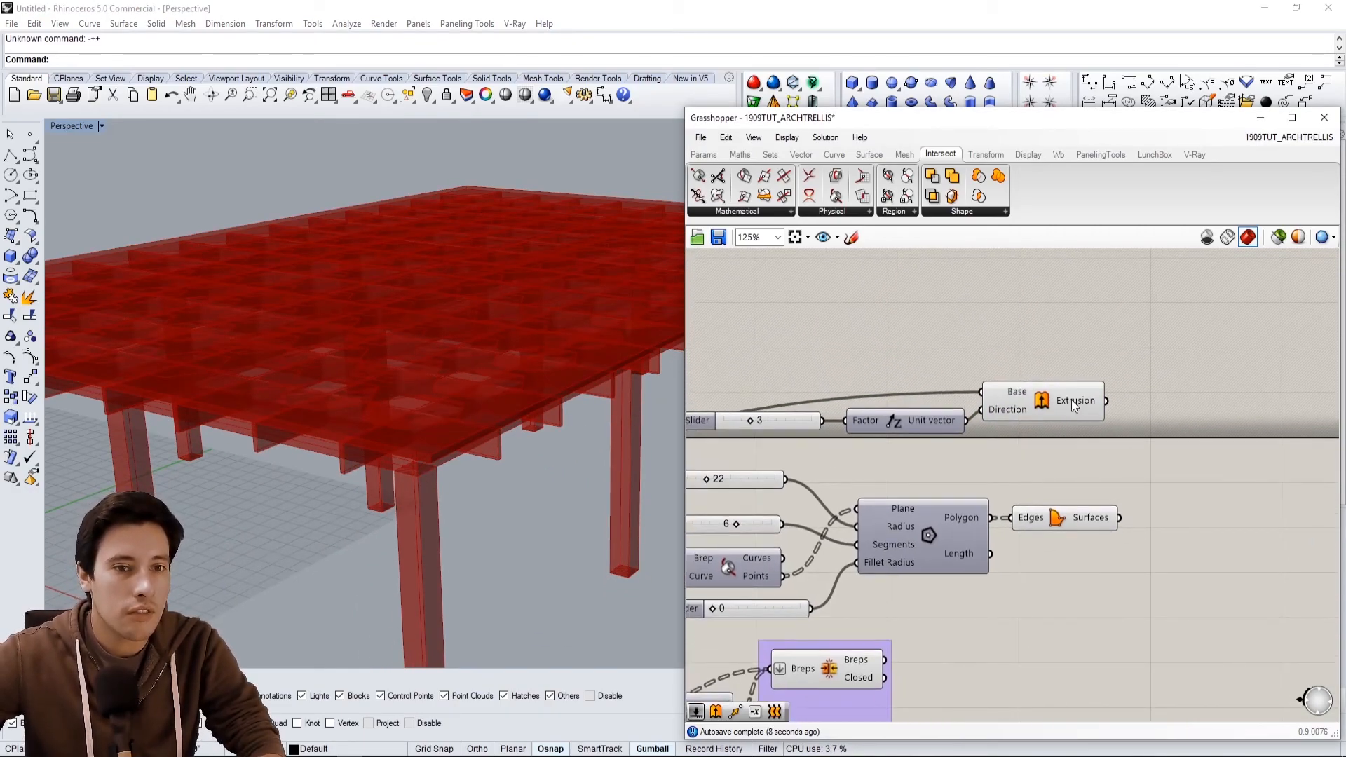
Add a second Extrude taking the polygon Boundary Surfaces as Base and the Unit Z vector as Direction.
left_click(1066, 523)
scroll(1050, 424, "down", 3)
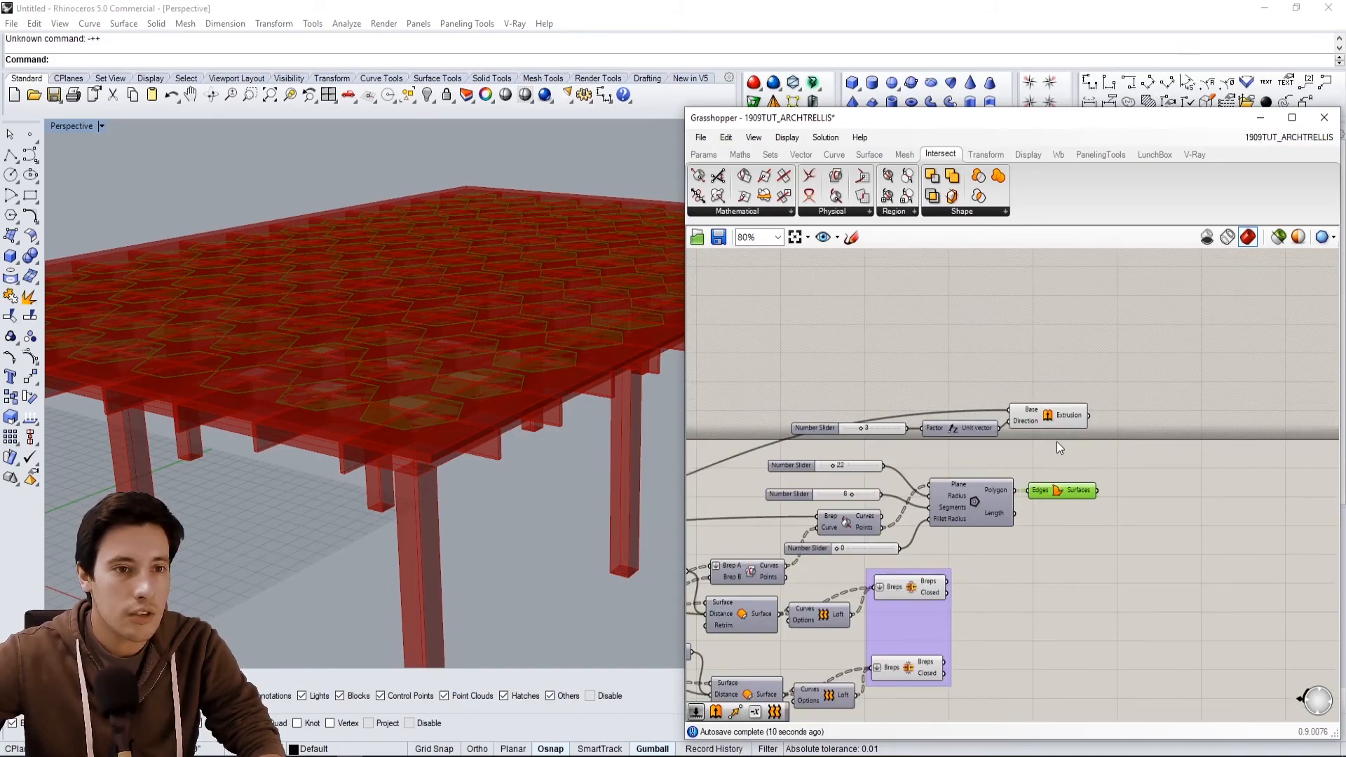
left_click(1026, 444)
double_click(1150, 515)
left_click_drag(1150, 515, 1142, 528, "alt")
left_click(1121, 499)
left_click(1062, 522)
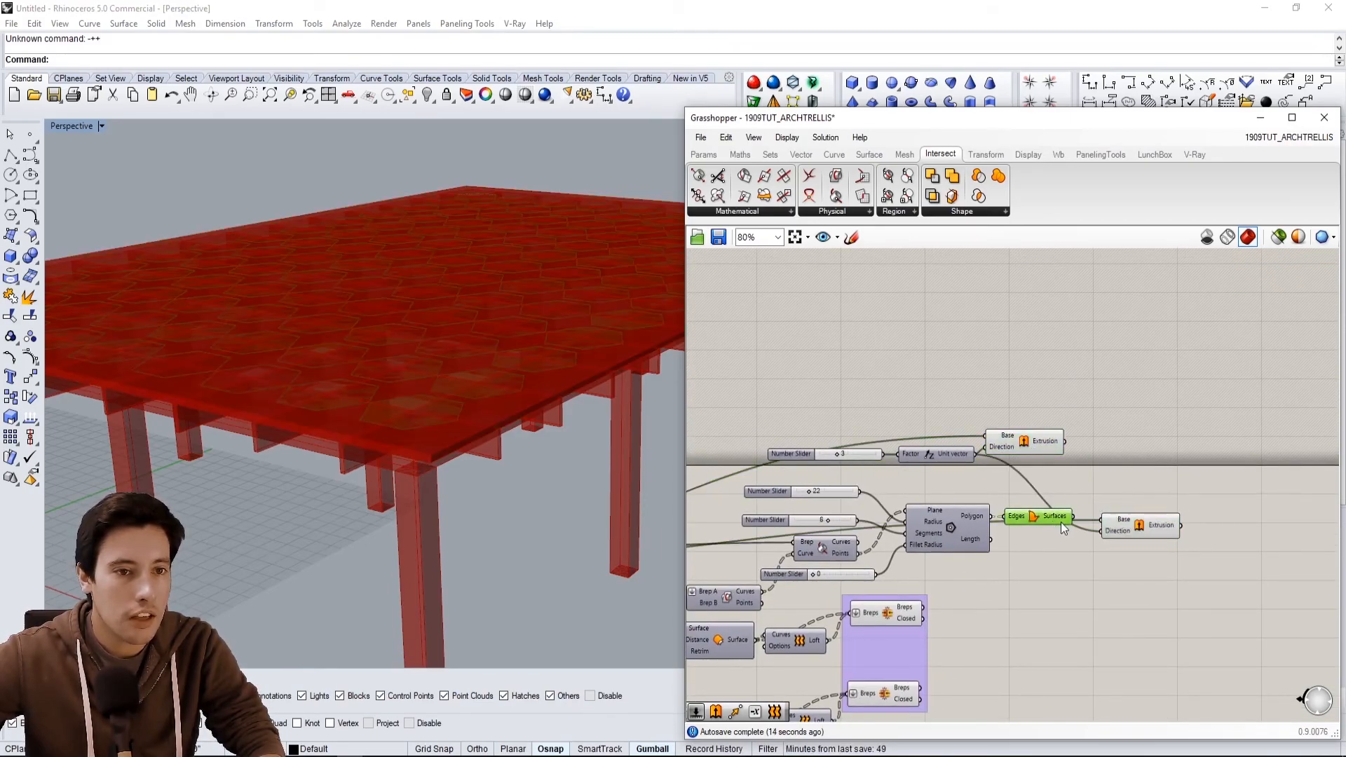
scroll(1066, 521, "up", 2)
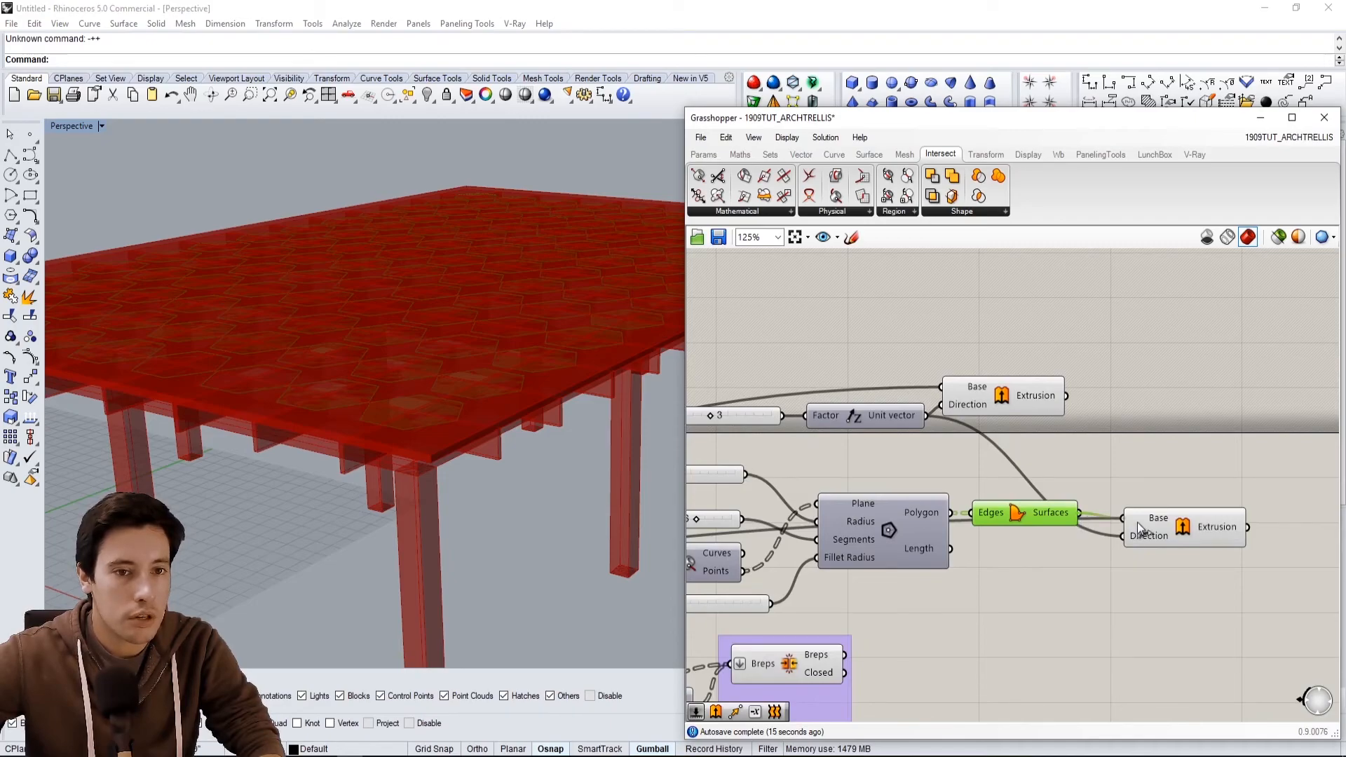
left_click(1129, 475)
left_click(1192, 532)
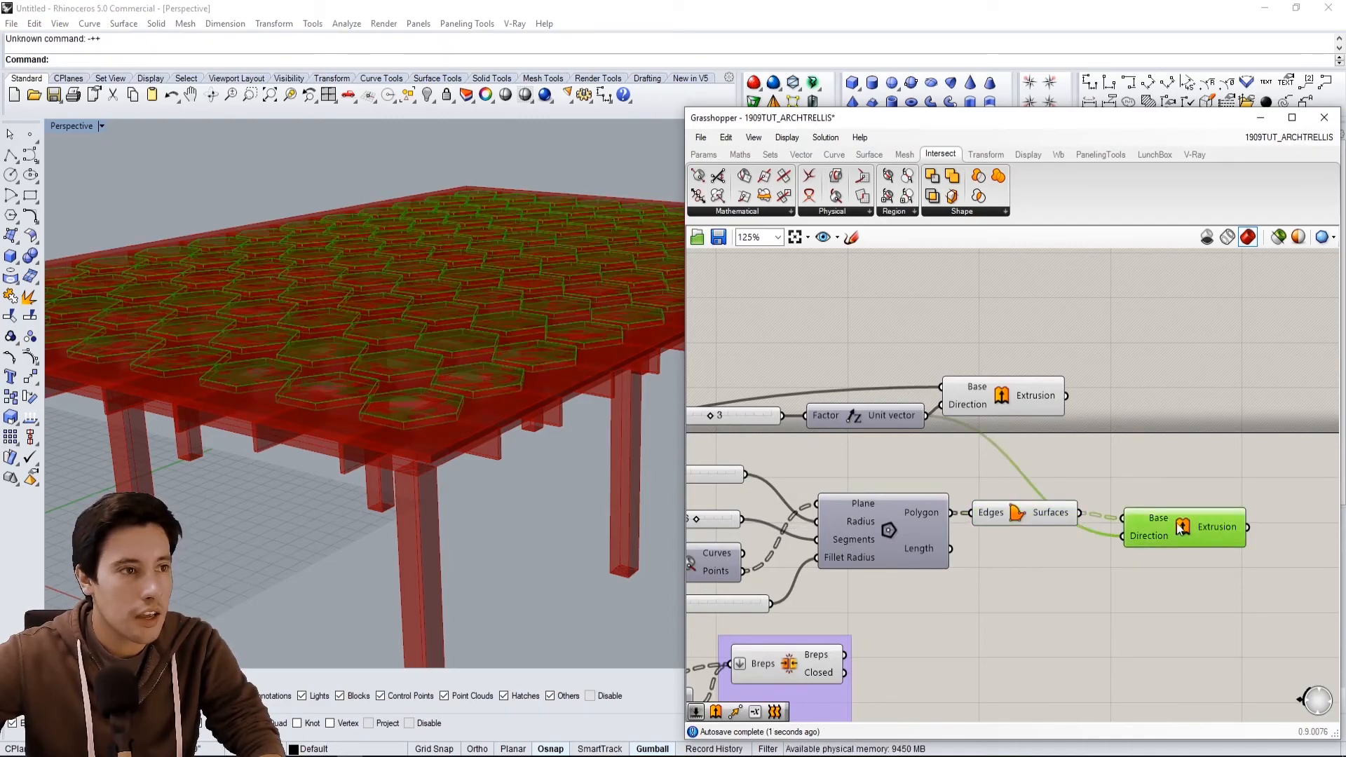
Examine the model and the definition from several viewpoints.
scroll(1070, 574, "down", 2)
right_click_drag(1064, 584, 1142, 553)
left_click(1140, 534)
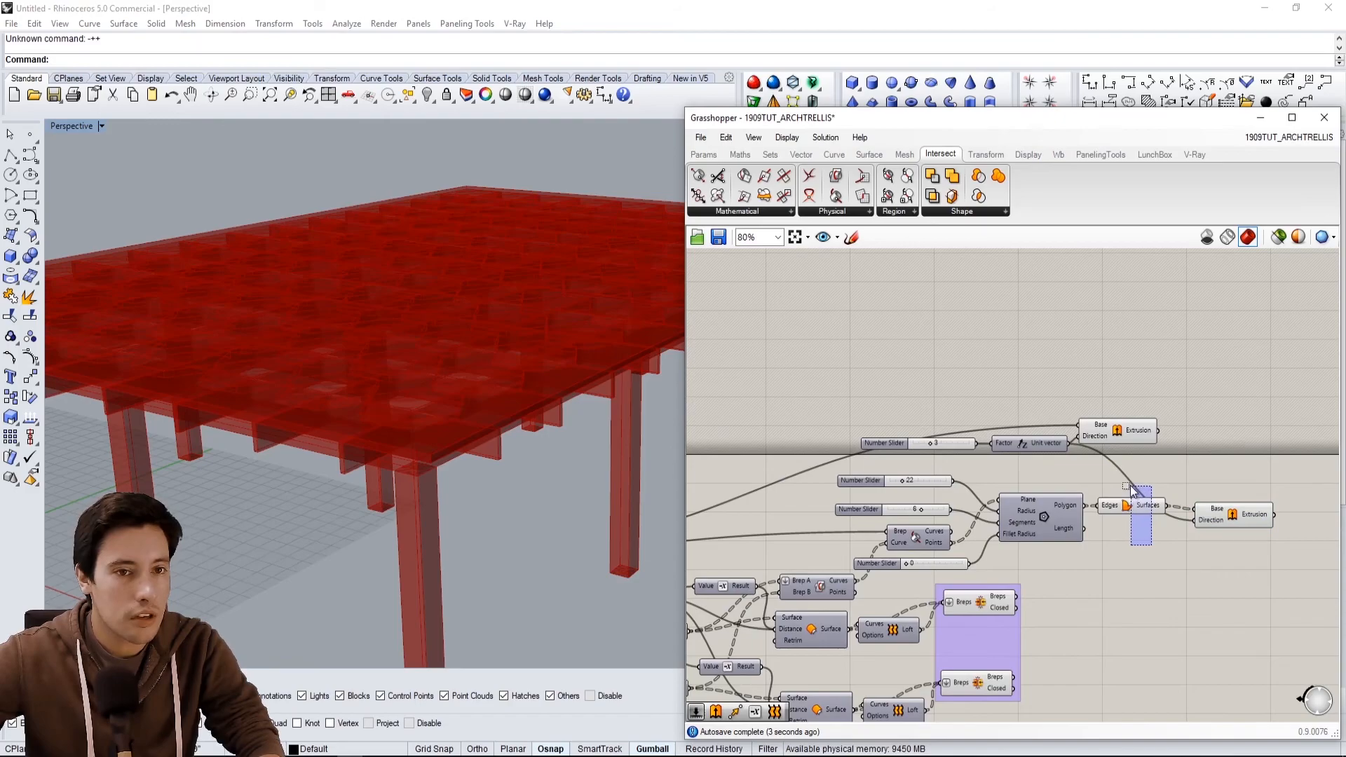
middle_click(1131, 479)
left_click(1170, 441)
right_click_drag(970, 517, 1171, 421)
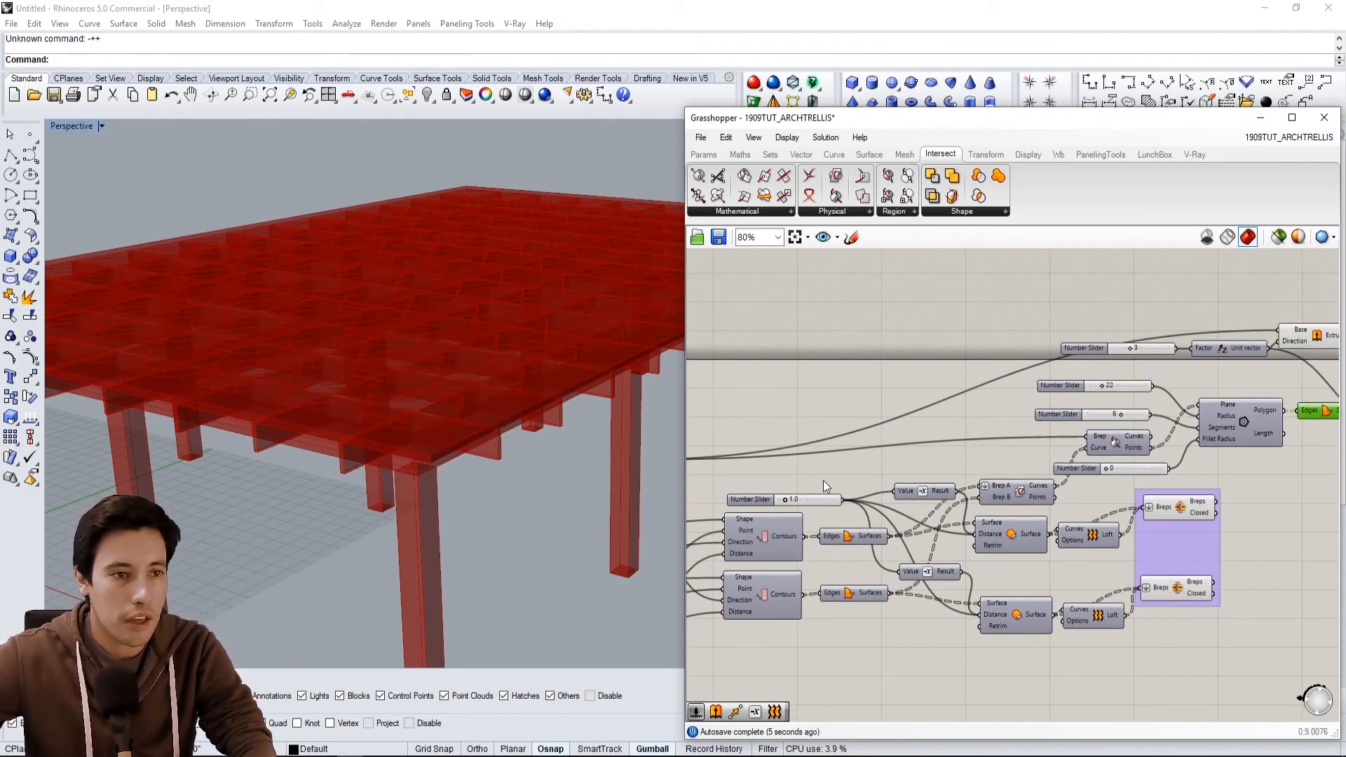
right_click_drag(822, 480, 1093, 501)
left_click_drag(931, 428, 880, 500)
middle_click(887, 487)
left_click(937, 442)
right_click_drag(558, 423, 461, 499)
scroll(947, 338, "down", 5)
right_click_drag(1214, 368, 1079, 410)
scroll(1079, 409, "up", 5)
left_click_drag(1067, 363, 1185, 415)
Select each Extrude component in turn to preview the slab and polygon extrusions.
left_click(1180, 373)
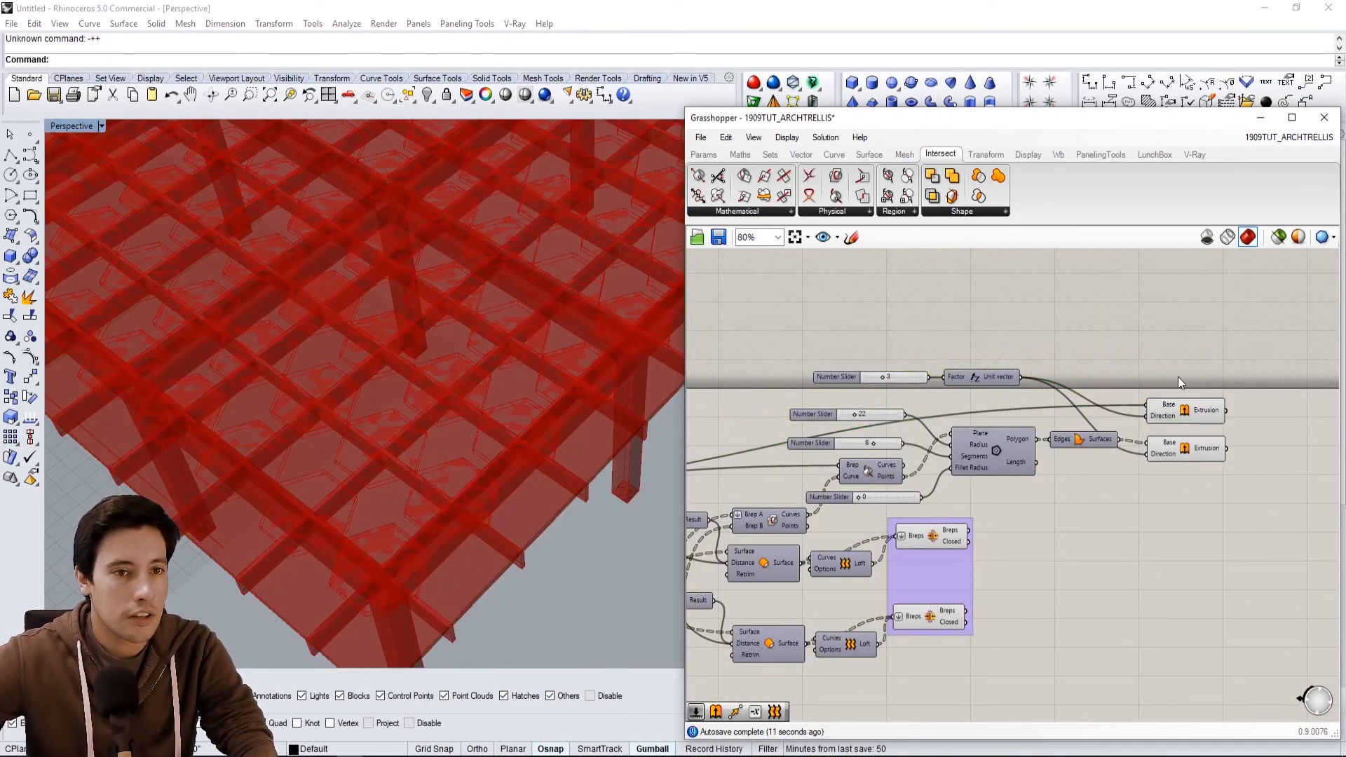
right_click_drag(1178, 372, 1122, 370)
left_click(1137, 408)
right_click_drag(1168, 426, 1070, 429)
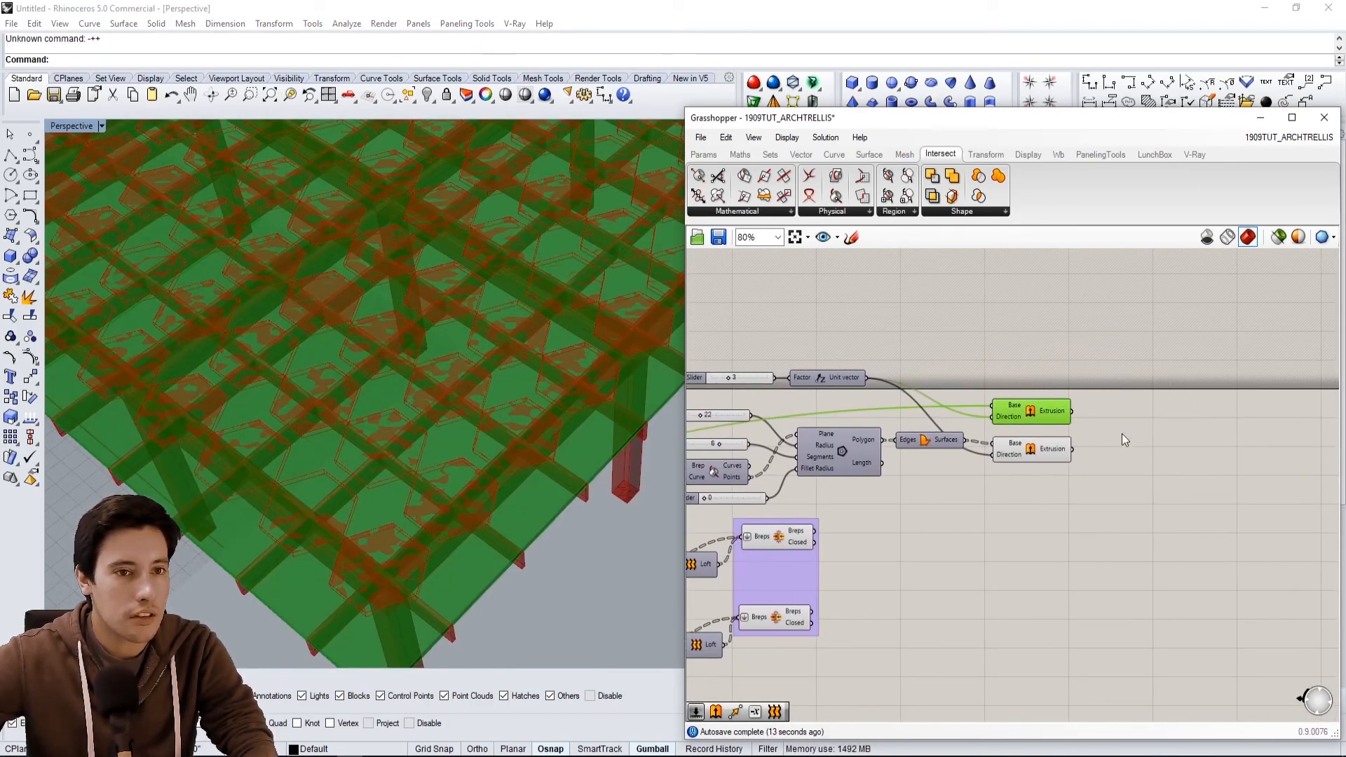
left_click(1042, 451)
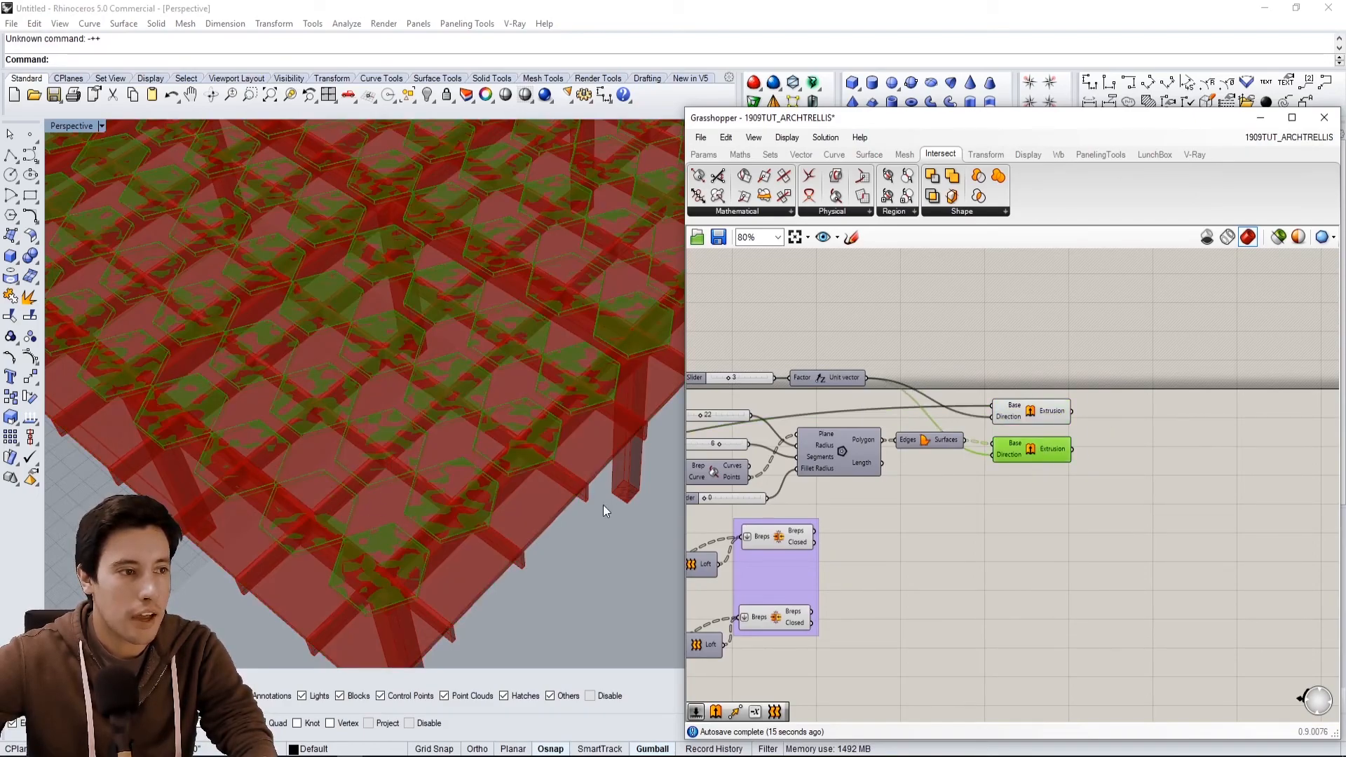
Add a Solid Difference with the slab extrusion as Breps A and the polygon extrusions as Breps B.
scroll(1129, 432, "up", 3)
double_click(1187, 432)
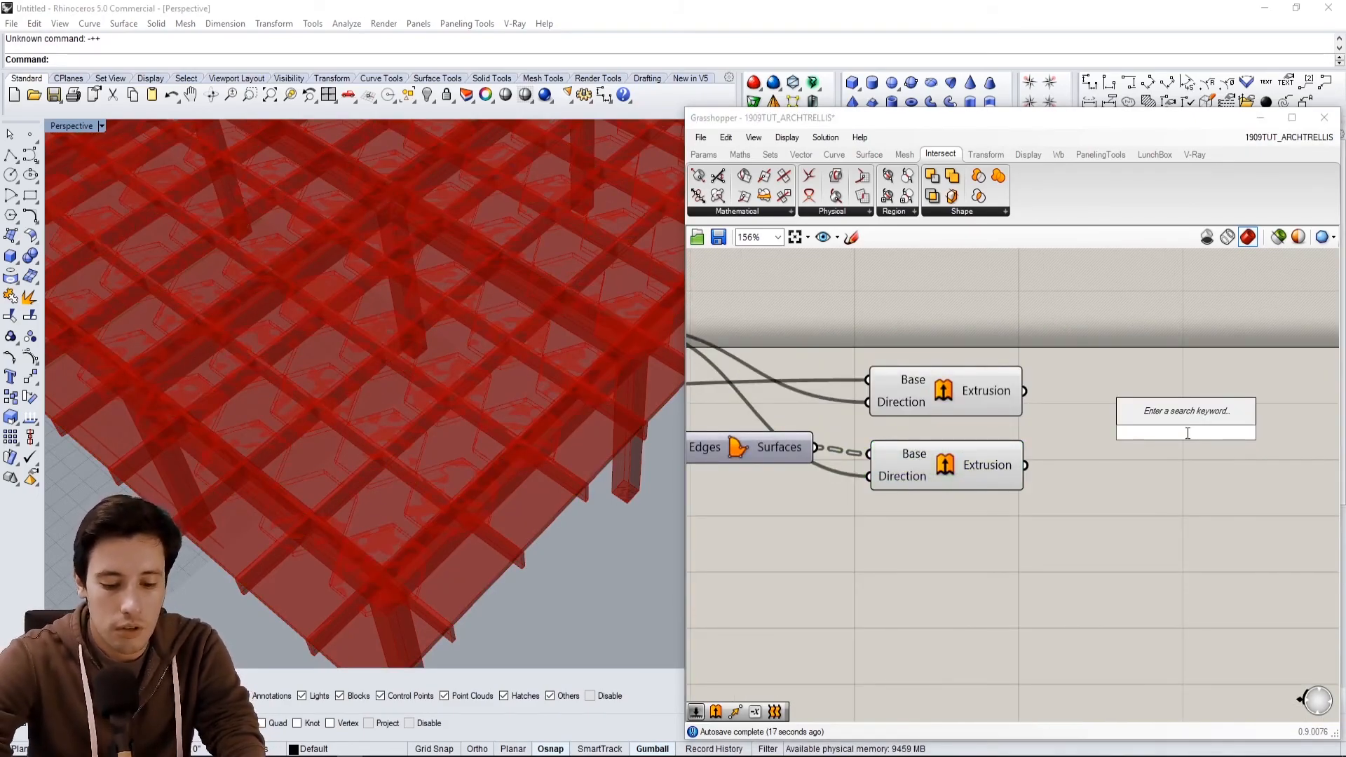
type("solid")
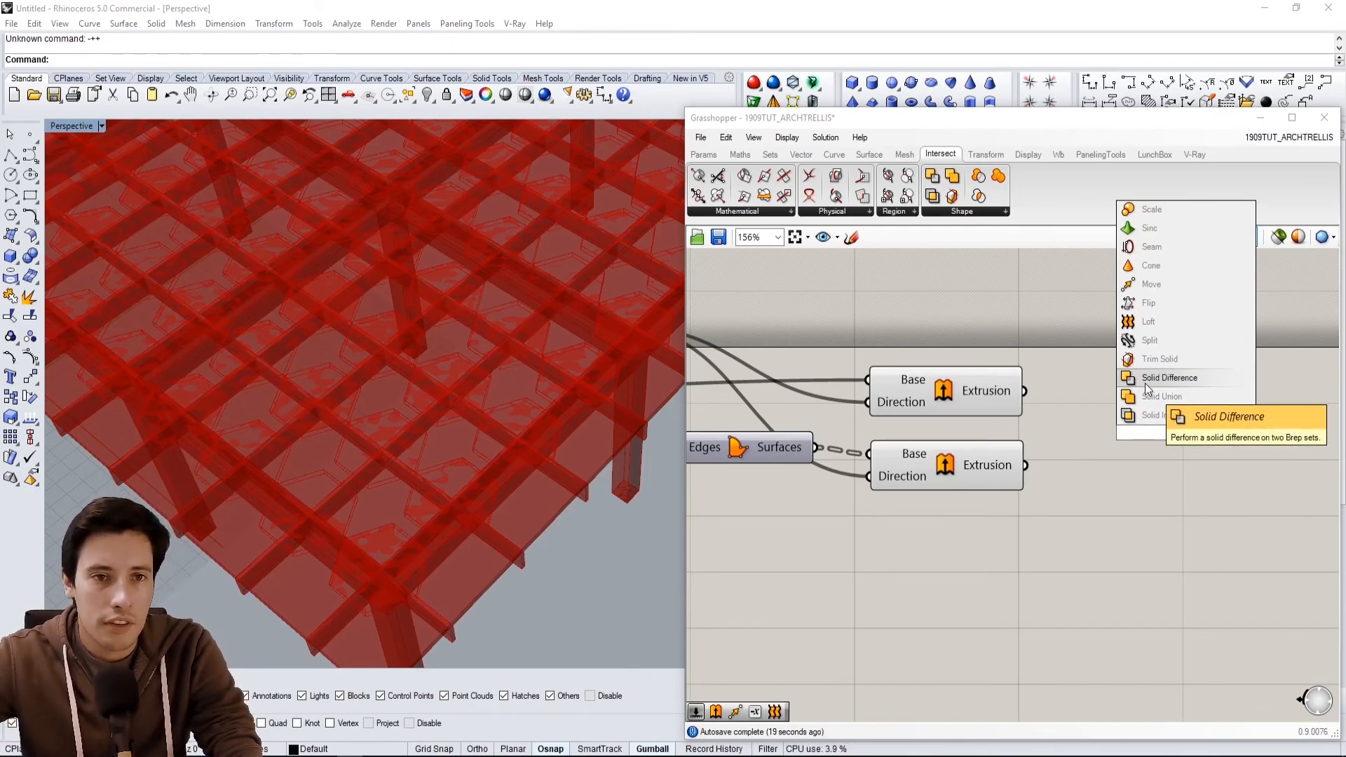
left_click(1146, 383)
left_click(981, 400)
left_click_drag(1024, 390, 1117, 421)
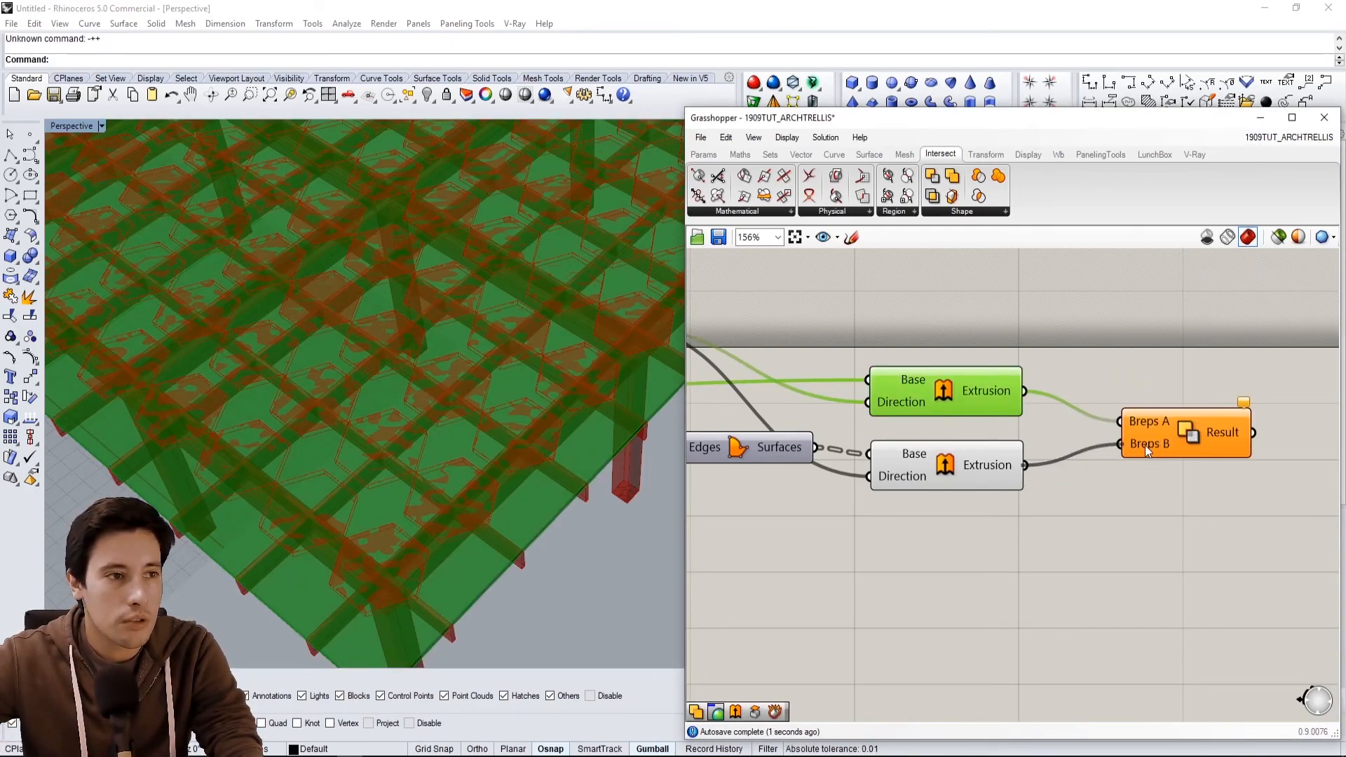
left_click_drag(1137, 441, 1106, 439)
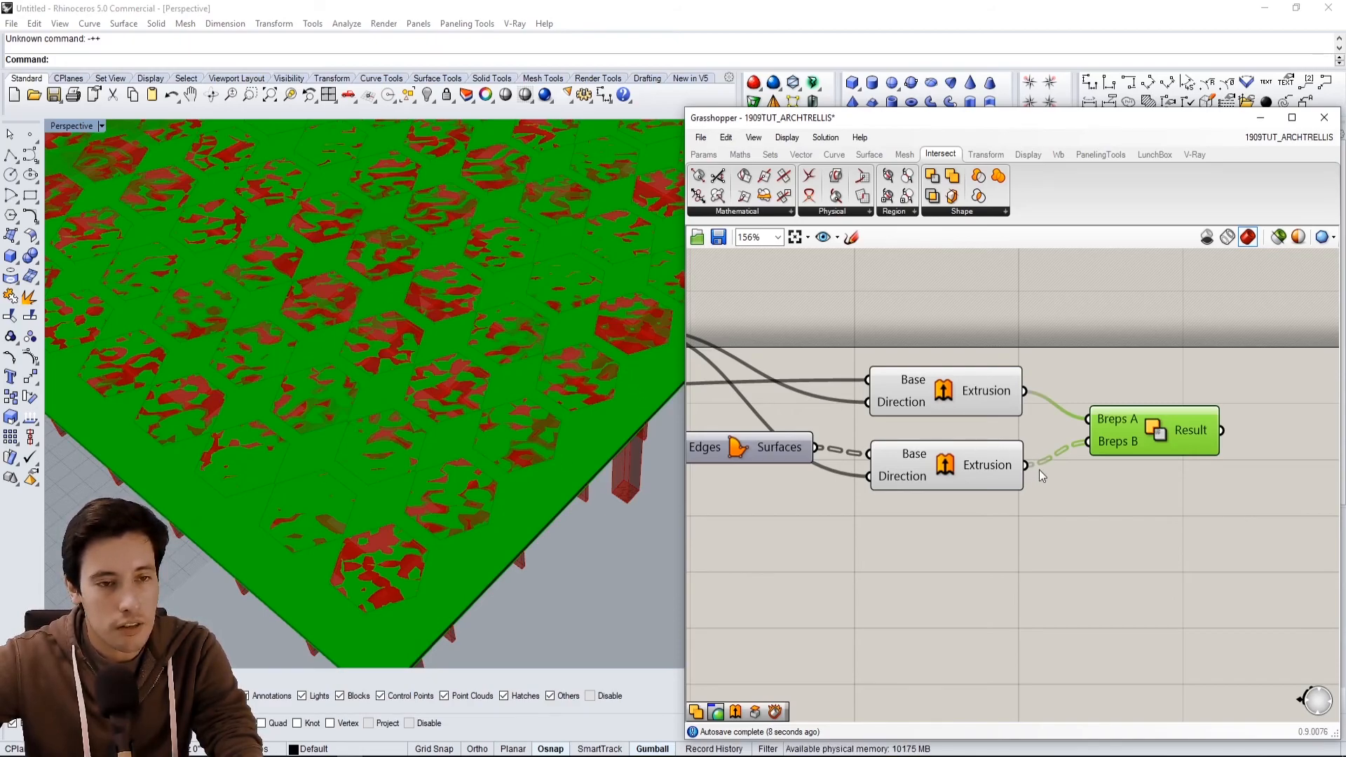
Flatten the Breps B input of the Solid Difference.
right_click(1108, 445)
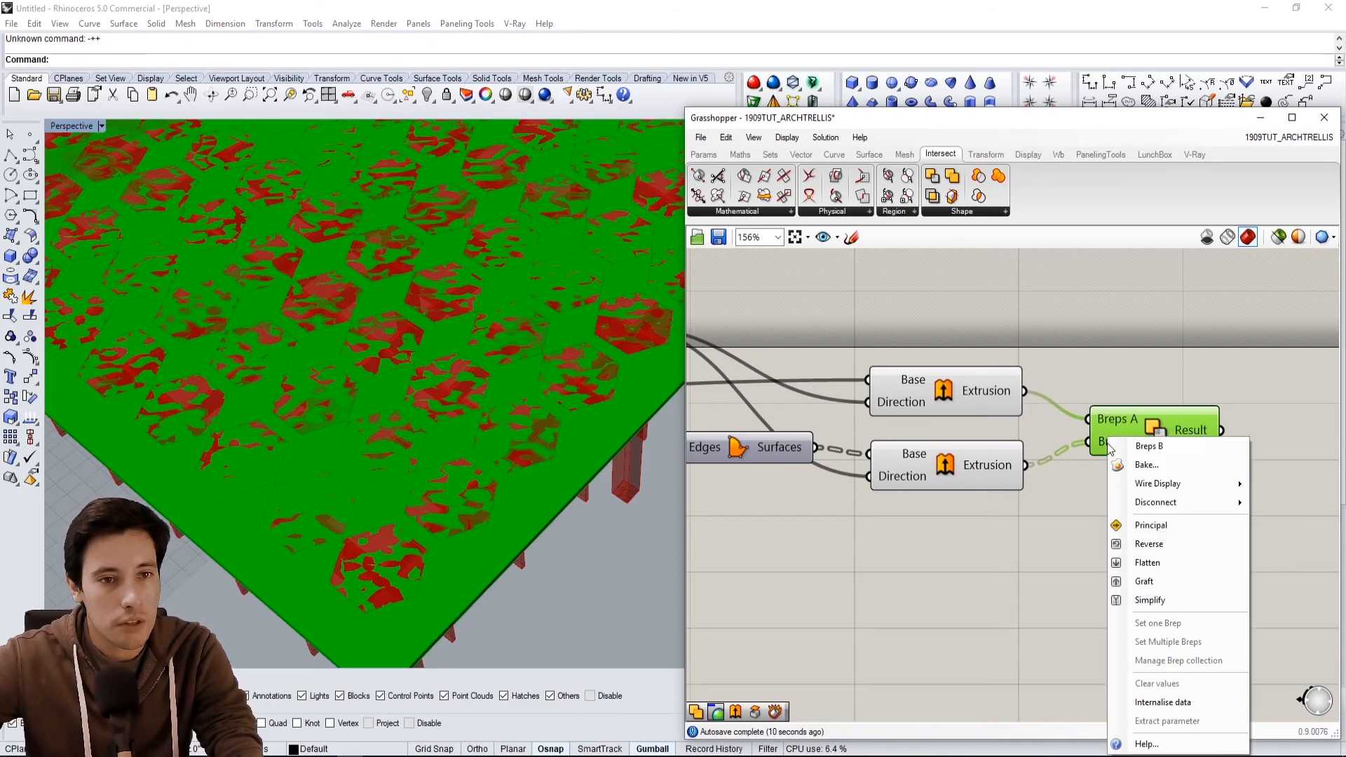
left_click(1138, 564)
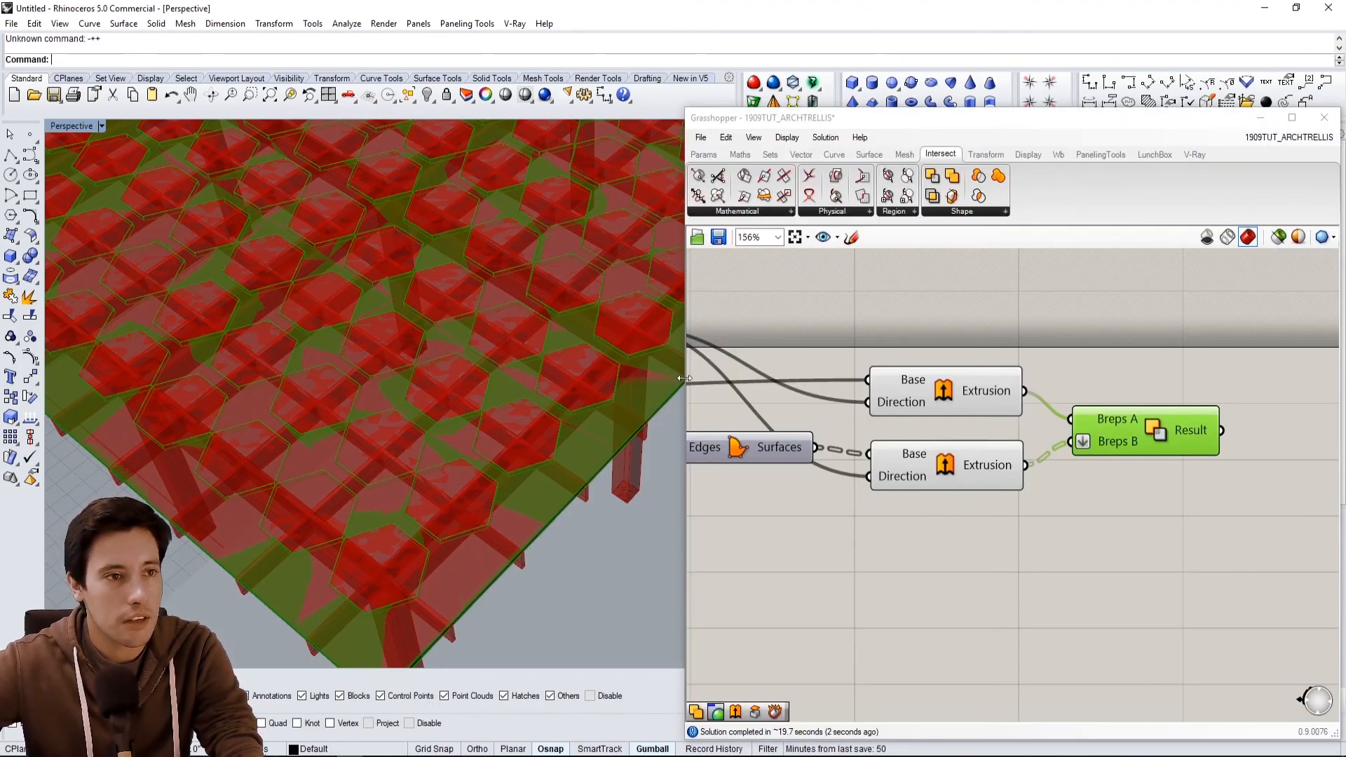
right_click_drag(536, 469, 557, 449)
scroll(571, 429, "down", 4)
left_click(862, 568)
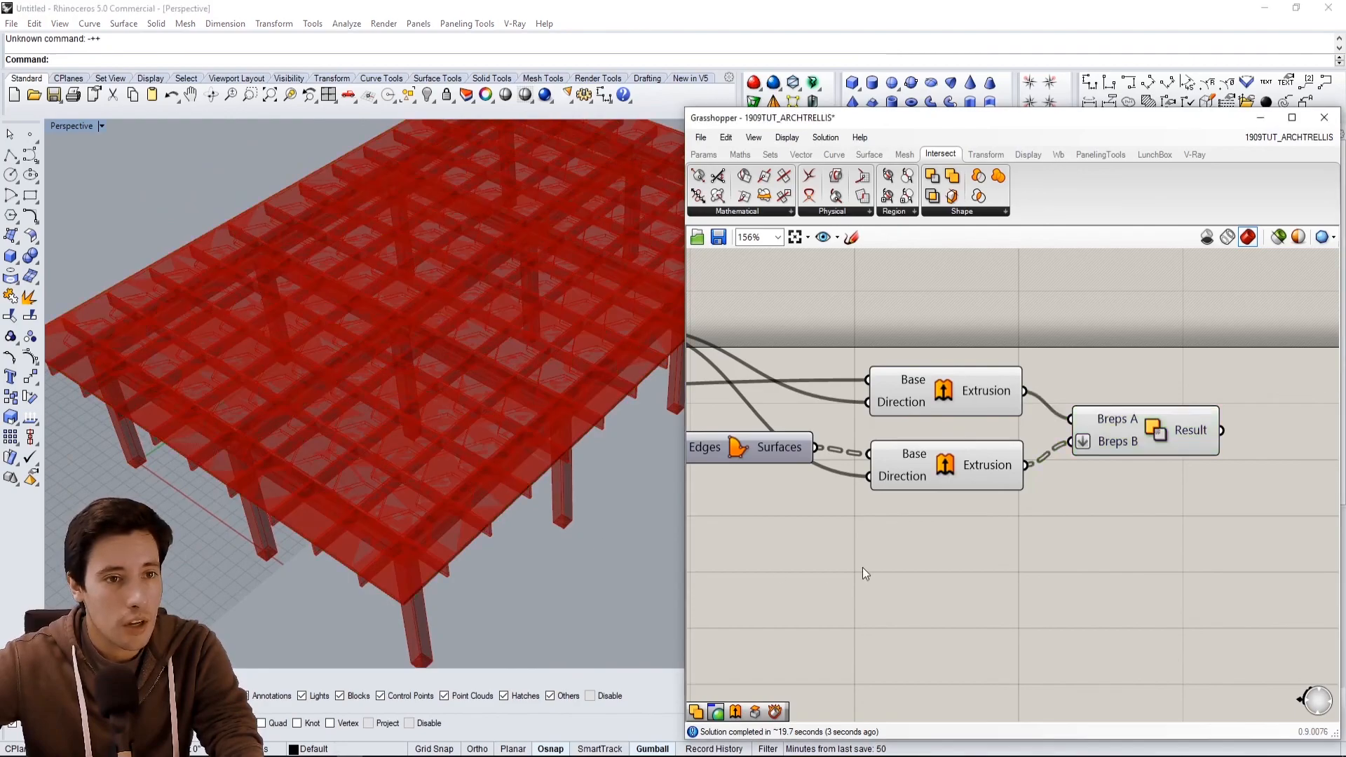
Turn off the preview of both Extrude components.
right_click_drag(863, 574, 920, 565)
left_click_drag(974, 546, 919, 338)
middle_click(923, 337)
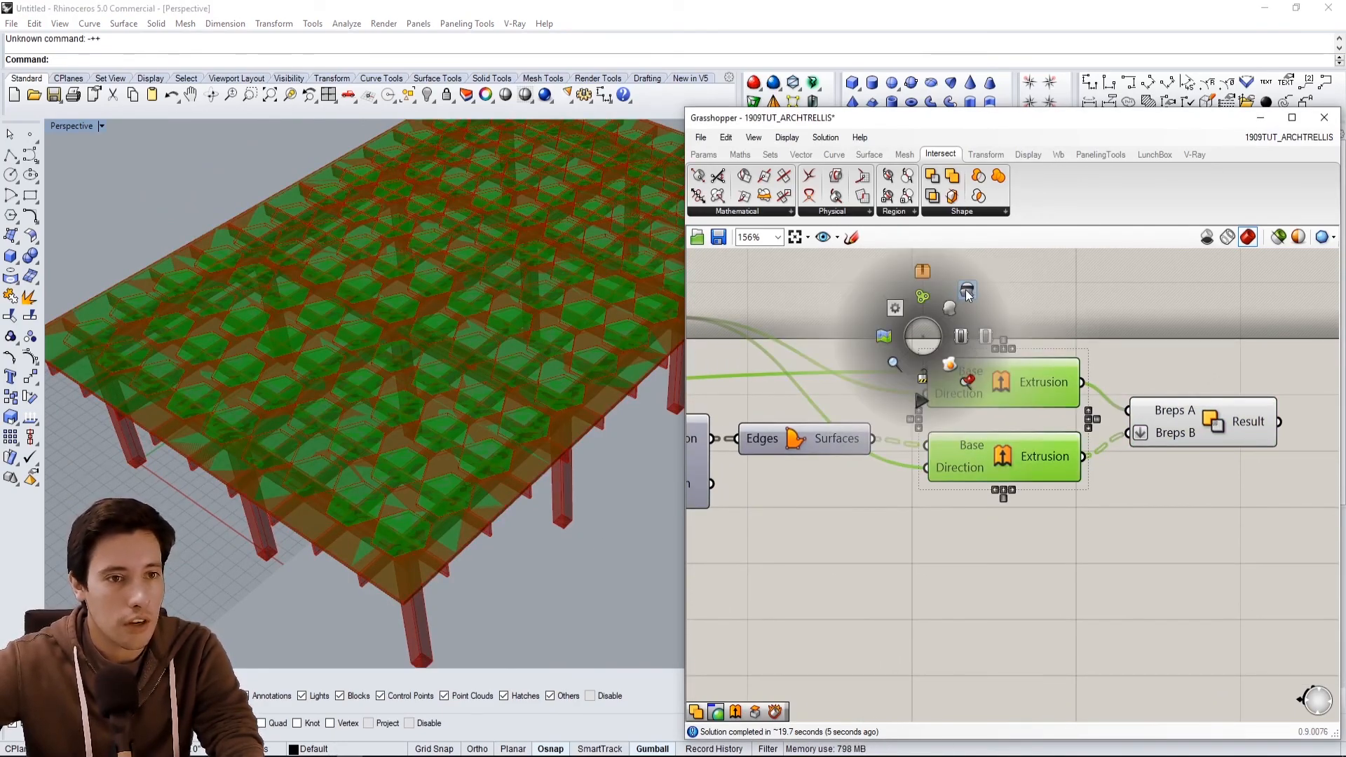
left_click(968, 289)
Inspect the perforated slab from below and above.
right_click_drag(515, 413, 461, 430)
right_click_drag(461, 457, 360, 408)
scroll(450, 382, "up", 5)
right_click_drag(442, 419, 265, 363)
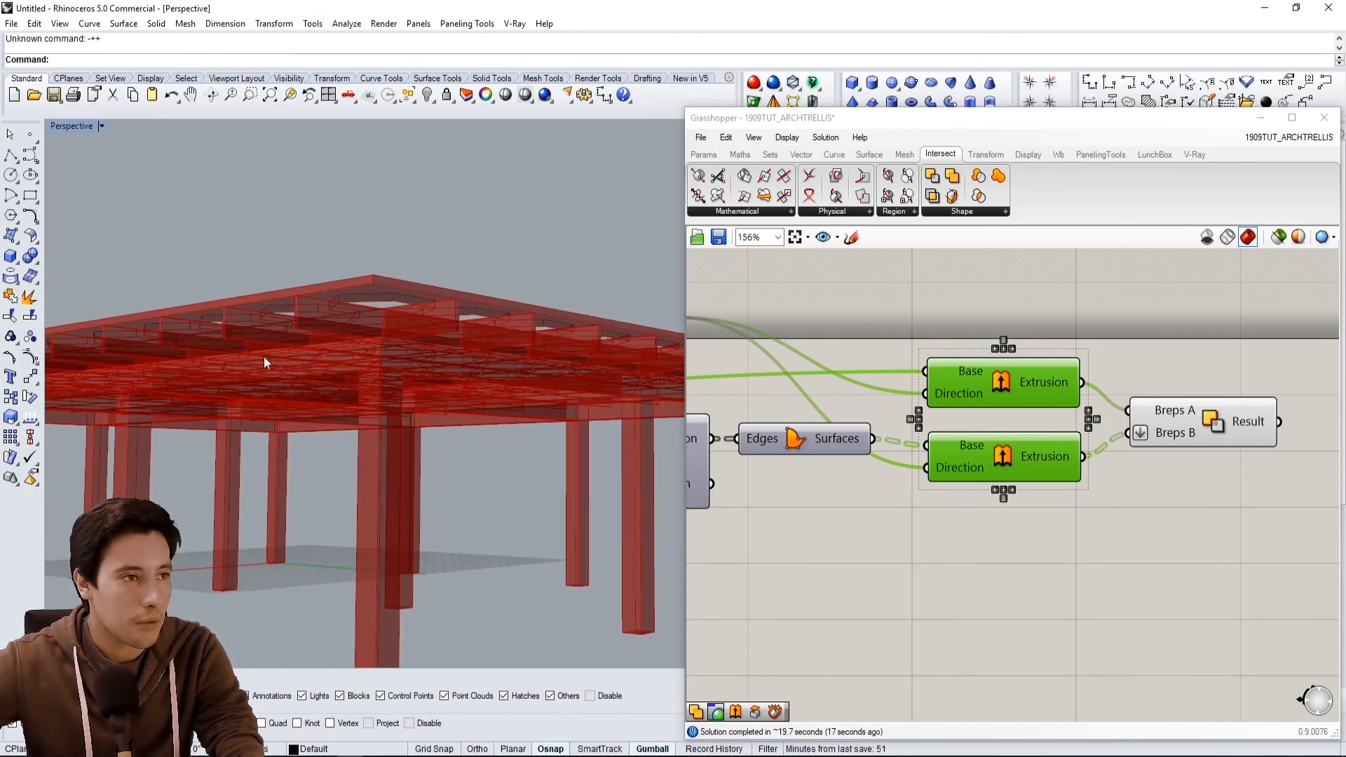
right_click_drag(462, 328, 482, 266)
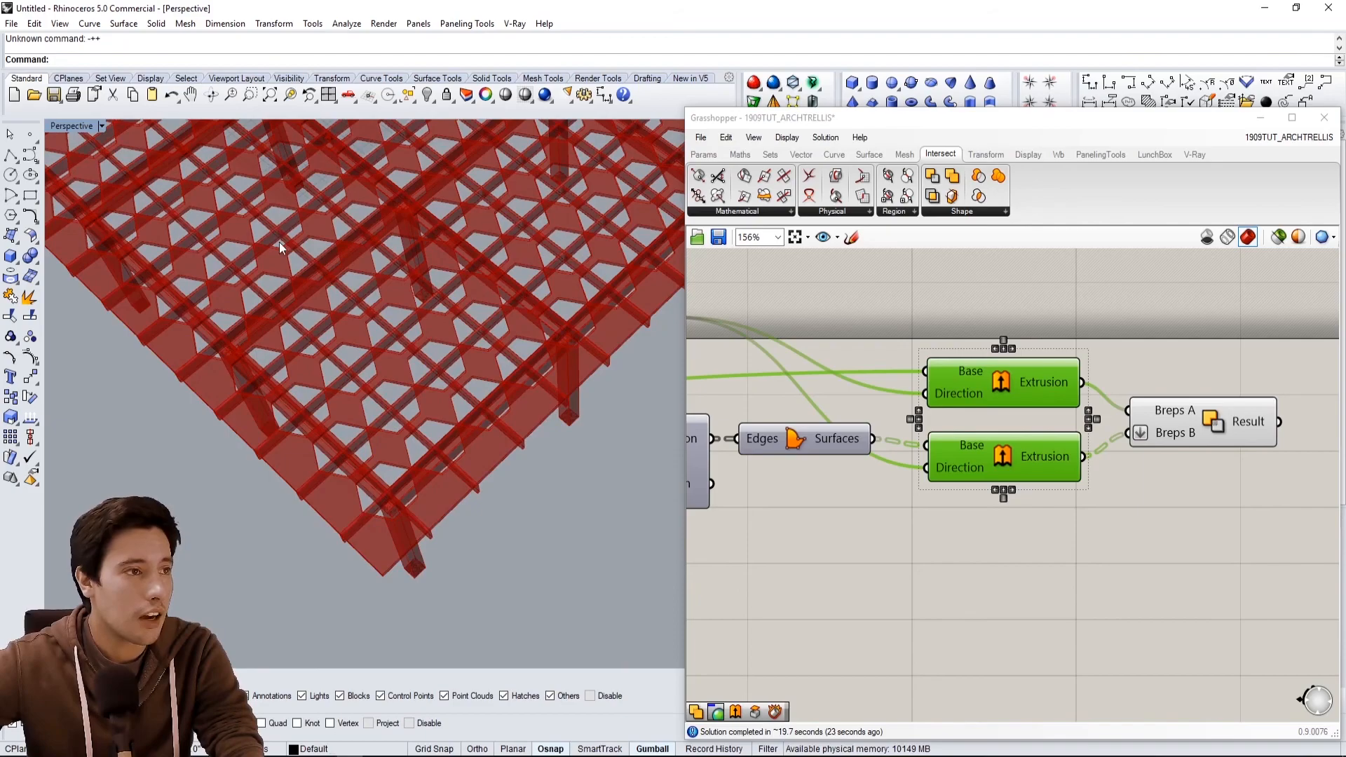
Examine the perforated trellis slab closely in the viewport from several angles.
right_click_drag(280, 242, 544, 416)
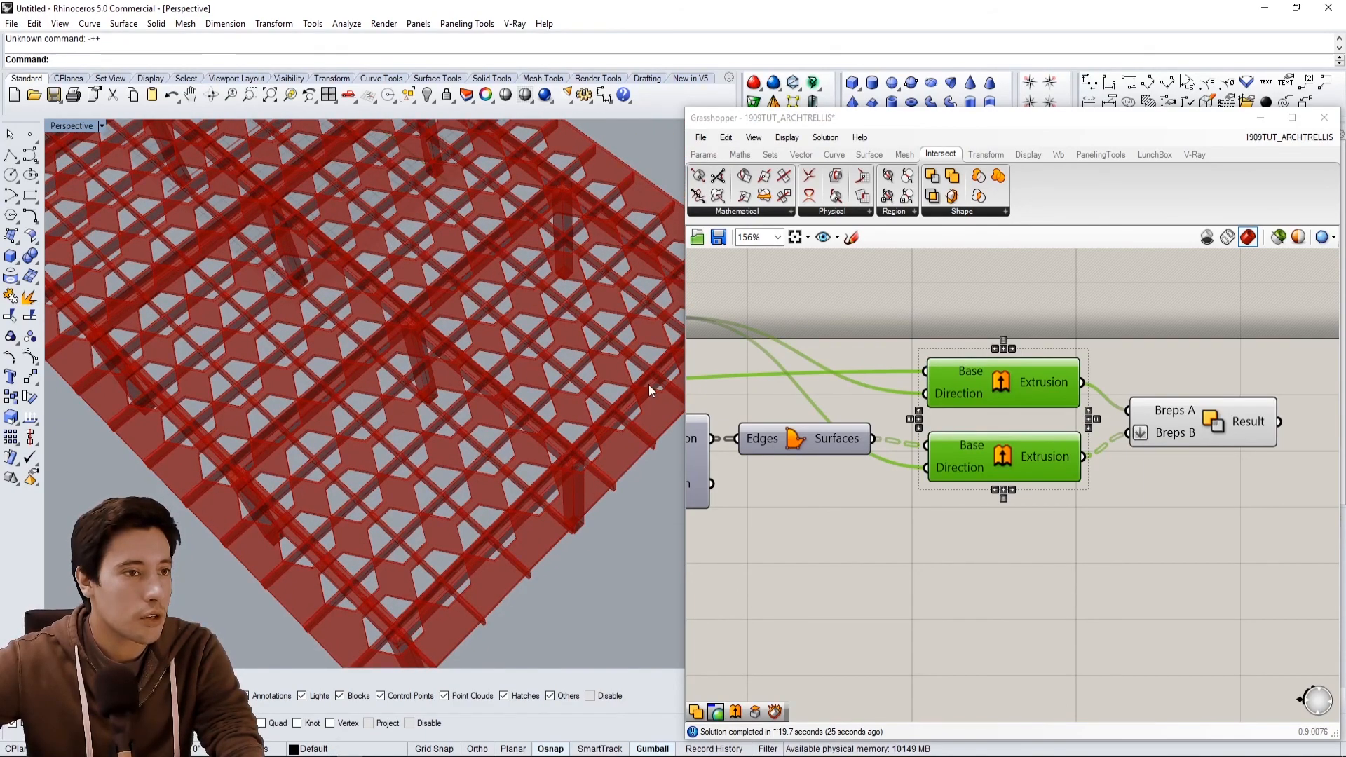
scroll(833, 531, "down", 2)
right_click_drag(788, 566, 1107, 505)
right_click_drag(962, 502, 1160, 367)
right_click_drag(830, 485, 1025, 462)
scroll(1042, 432, "down", 1)
right_click_drag(561, 516, 461, 419)
scroll(1096, 545, "down", 1)
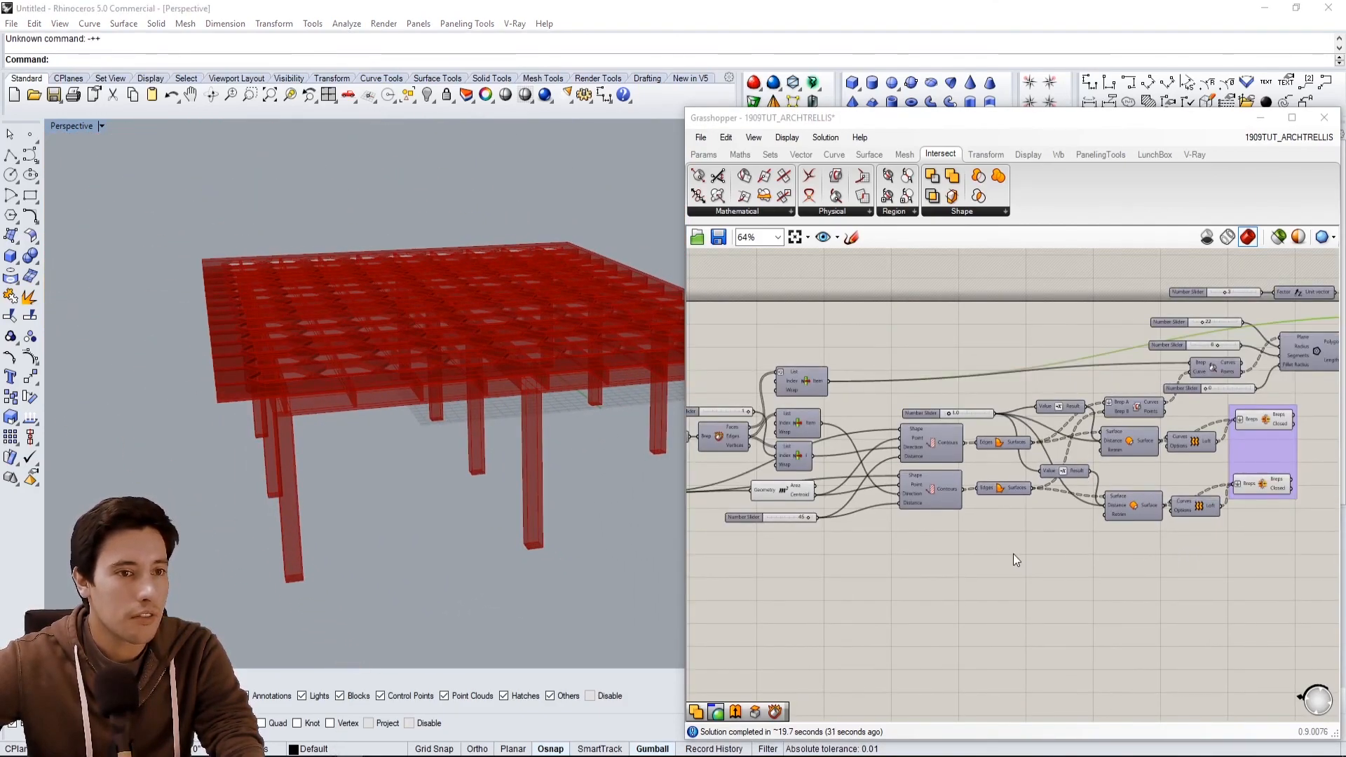
Set the Trellis Offset slider to 12.
right_click_drag(1016, 560, 1189, 557)
right_click_drag(1001, 585, 1184, 525)
right_click_drag(864, 538, 1066, 570)
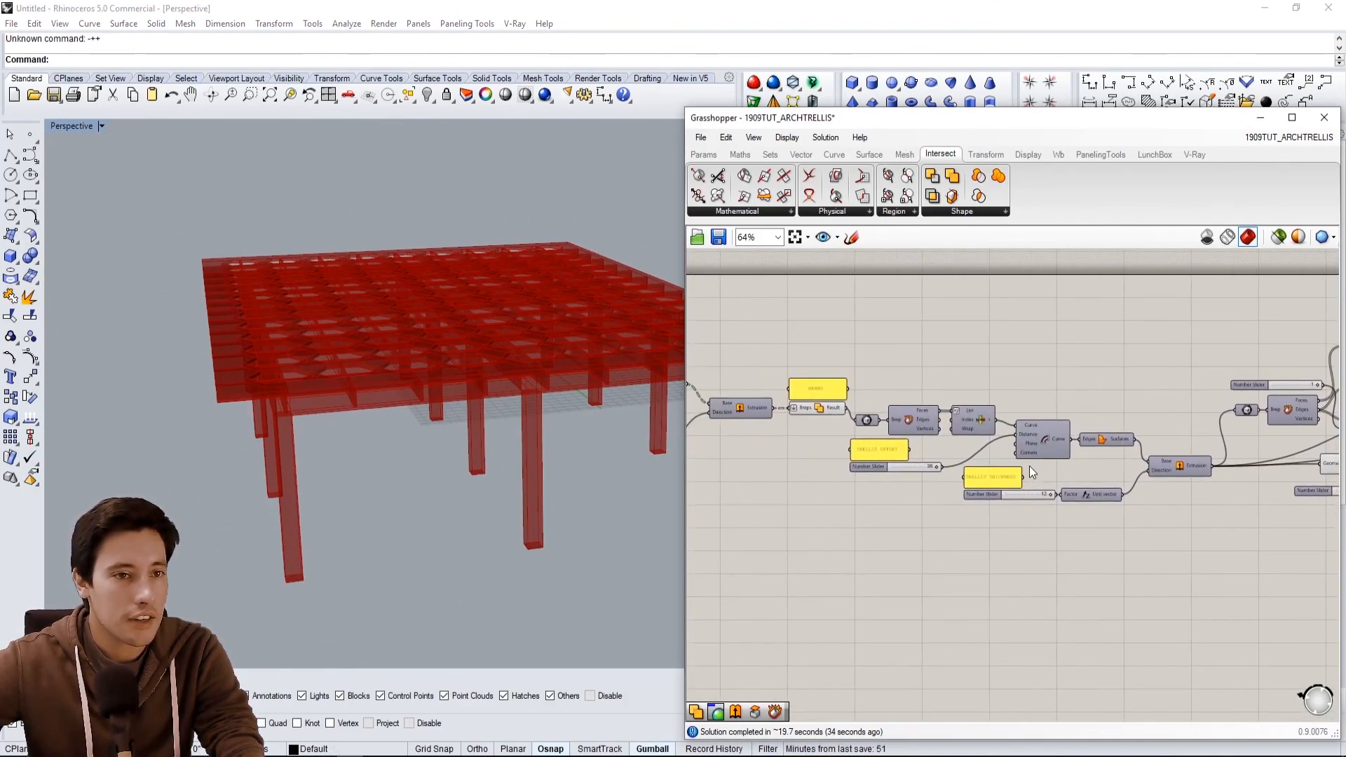
scroll(861, 470, "up", 3)
scroll(922, 453, "up", 1)
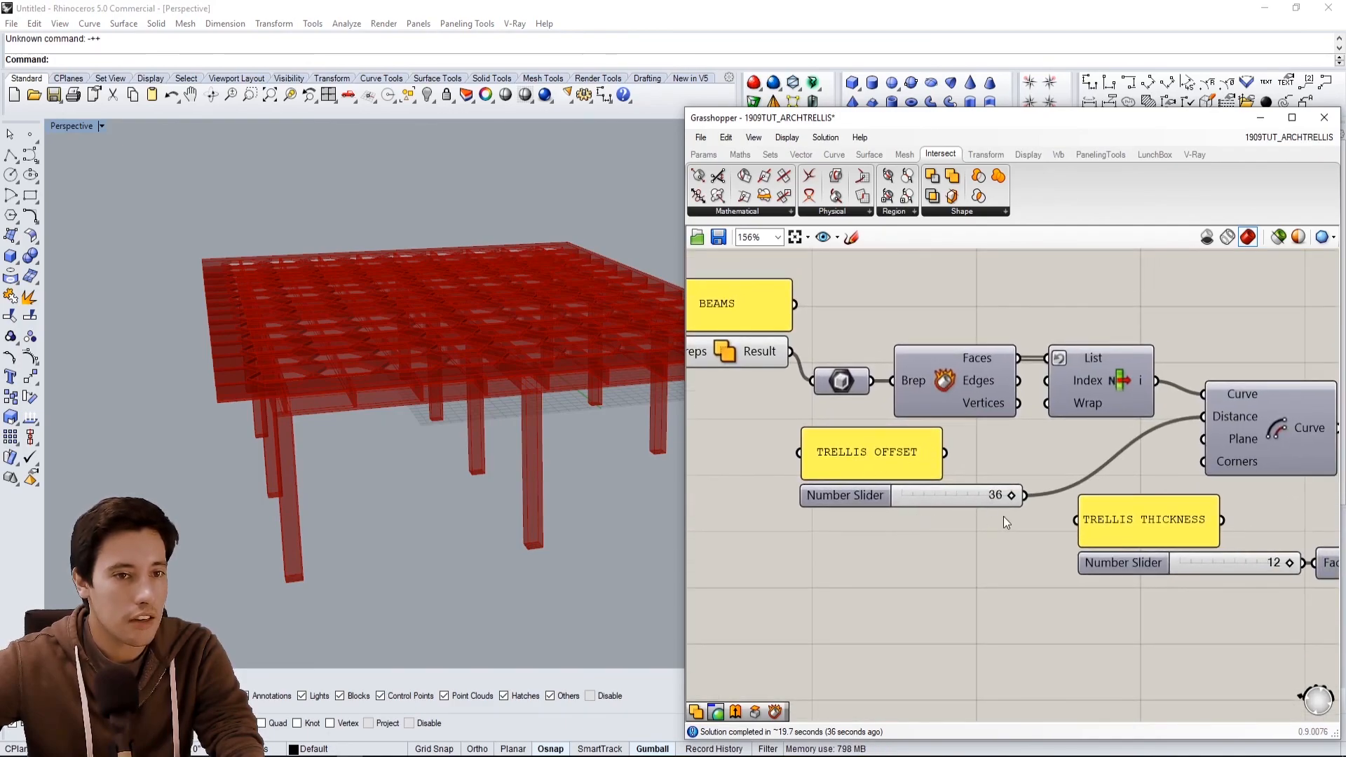
scroll(1003, 516, "up", 1)
double_click(993, 494)
type("12")
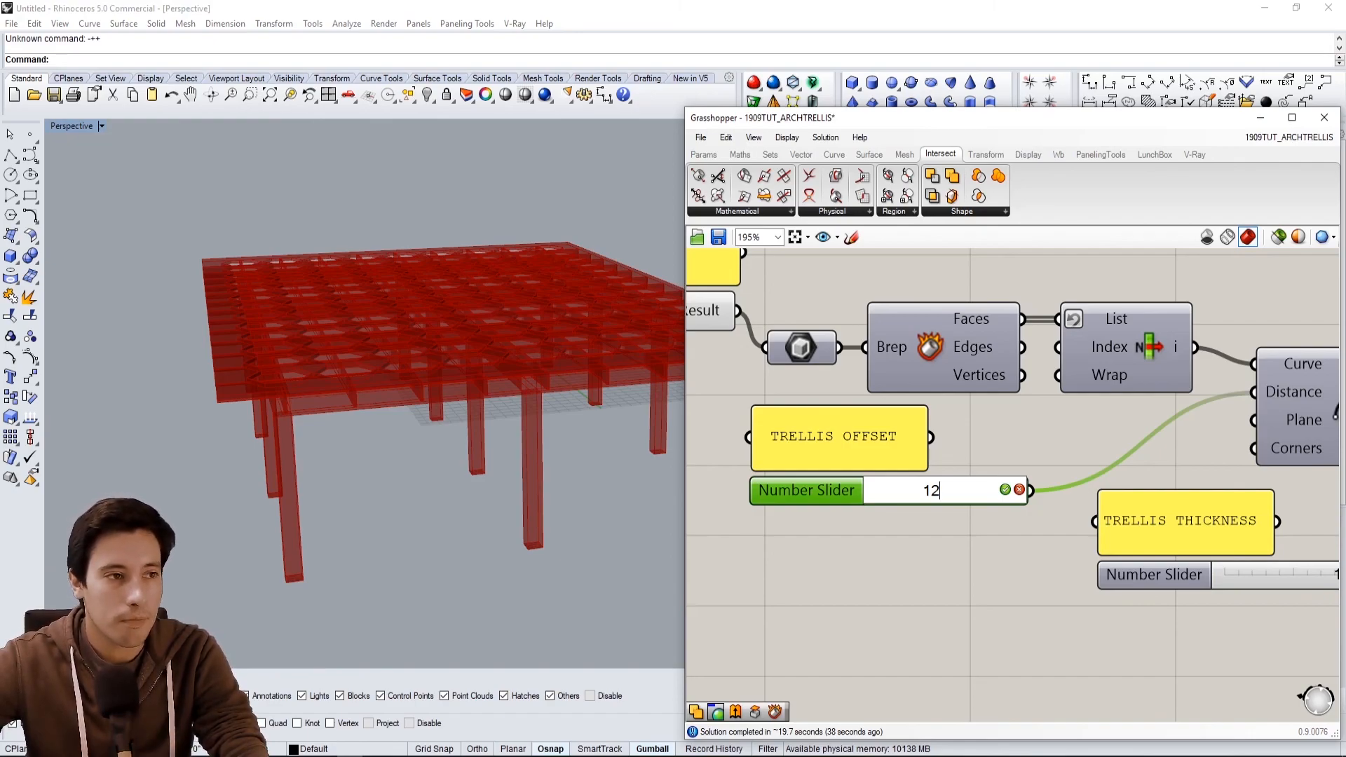
key("Return")
Inspect the trellis with the changed offset in the viewport.
right_click_drag(310, 367, 617, 294)
scroll(789, 303, "down", 4)
right_click_drag(533, 421, 402, 495)
scroll(1010, 315, "down", 3)
right_click_drag(1009, 316, 869, 347)
right_click_drag(1292, 347, 847, 390)
right_click_drag(484, 460, 464, 403)
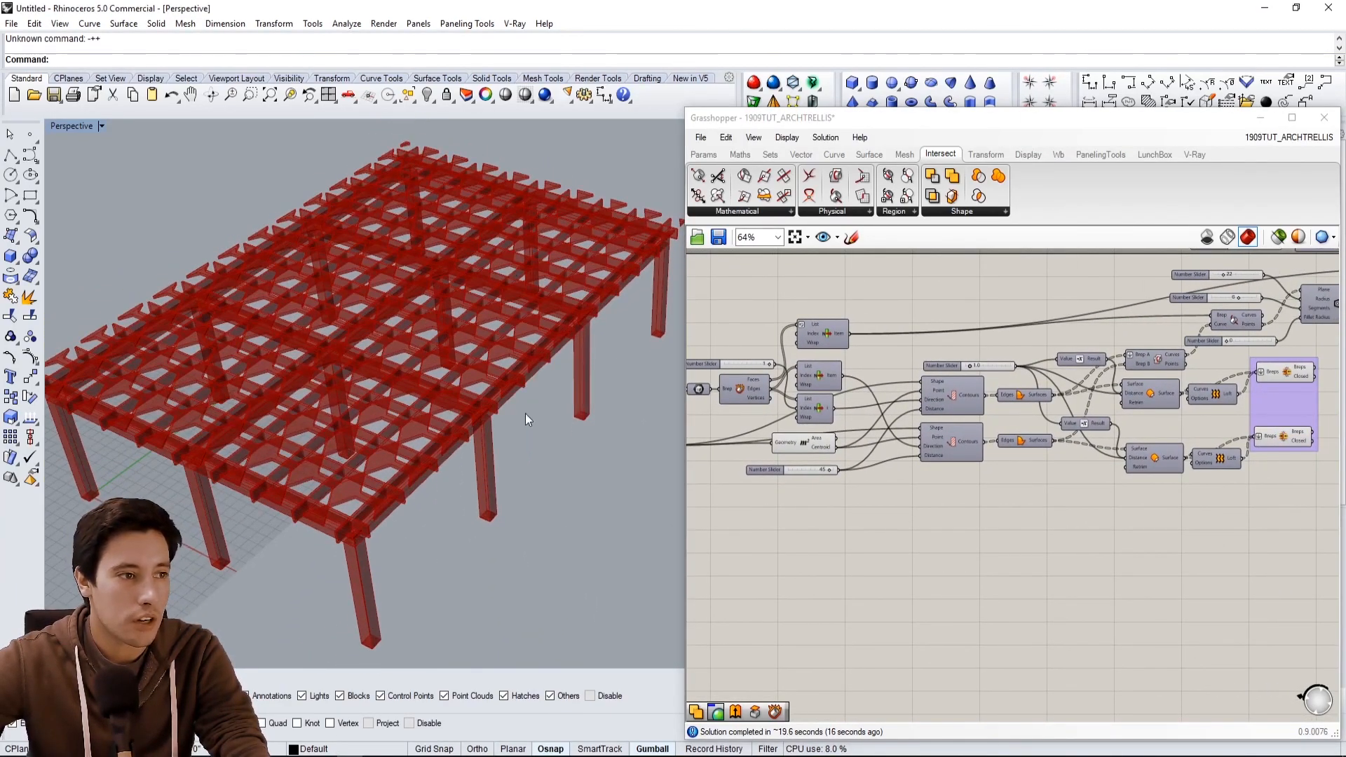
Set the Trellis Offset slider to 24.
scroll(380, 571, "up", 4)
right_click_drag(380, 571, 403, 642)
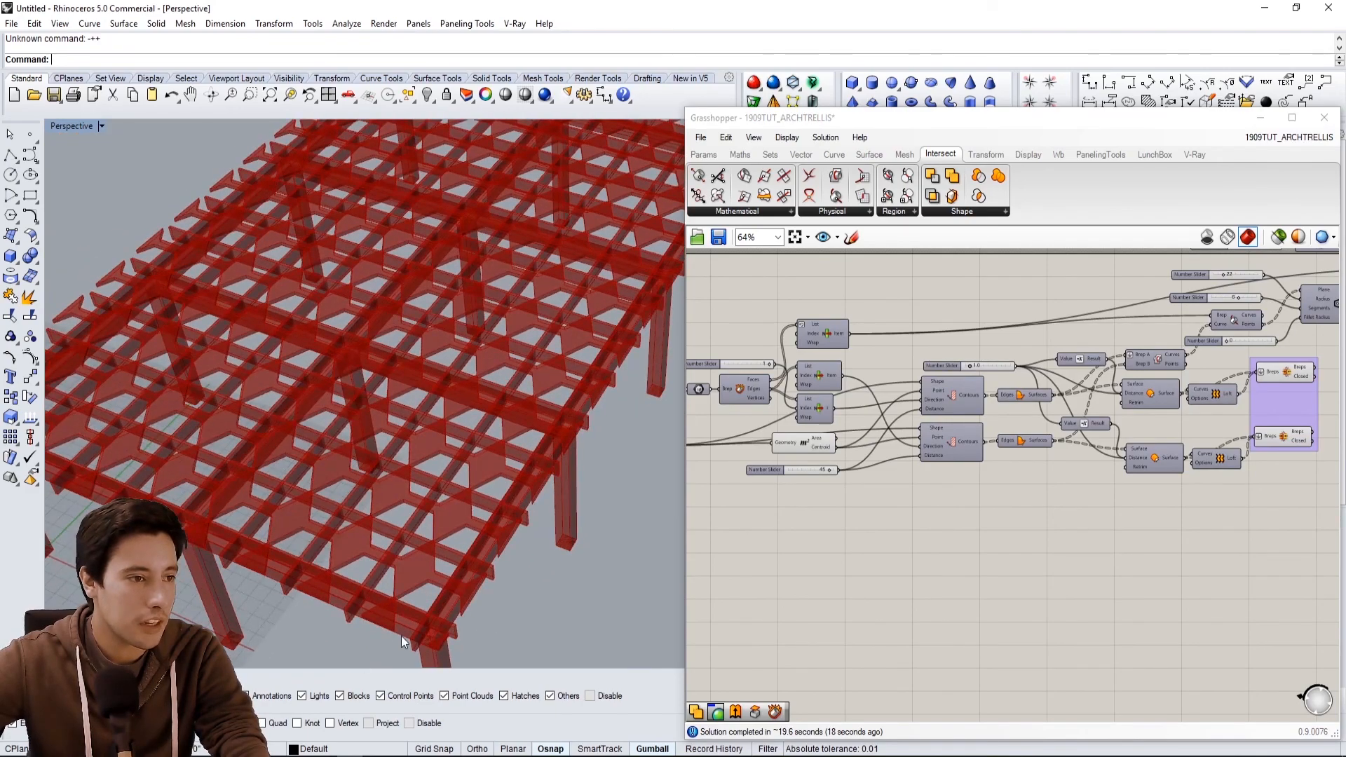
scroll(805, 490, "up", 5)
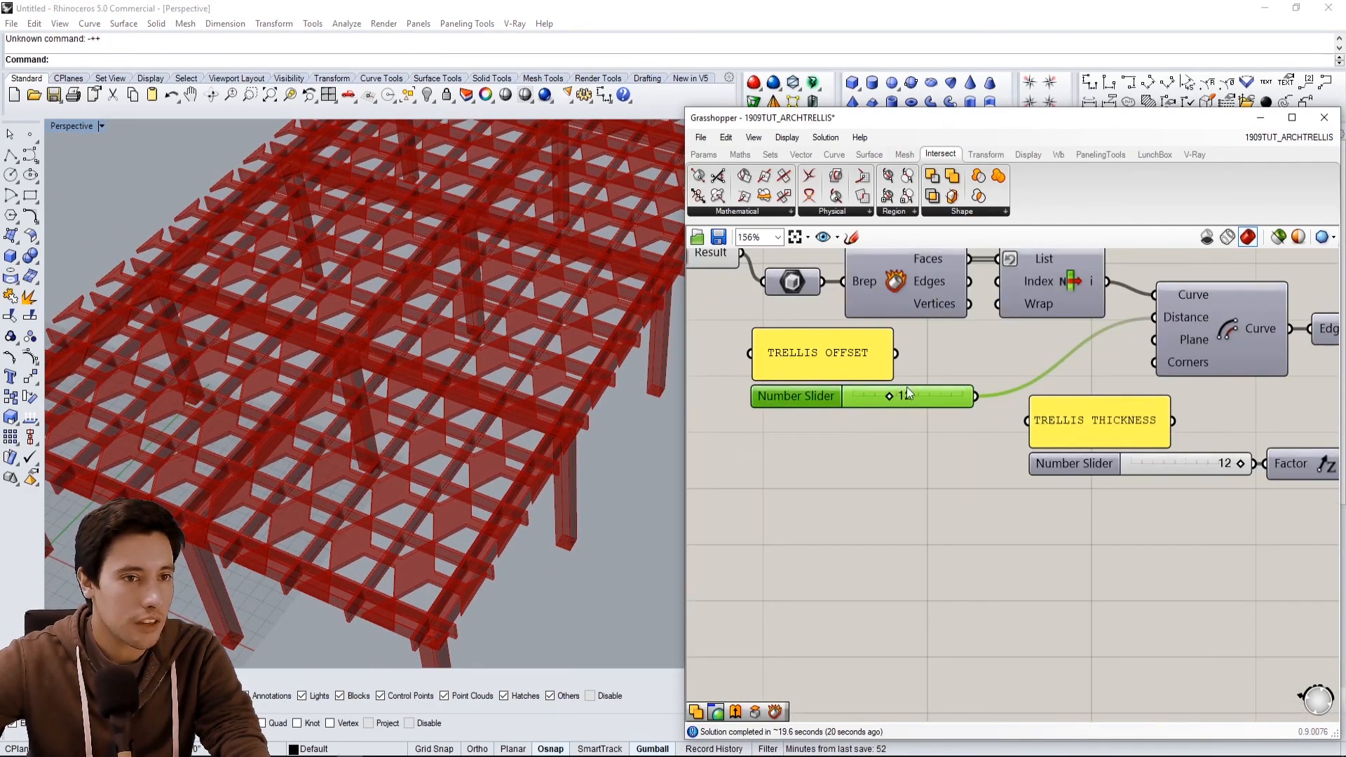
double_click(908, 394)
type("24")
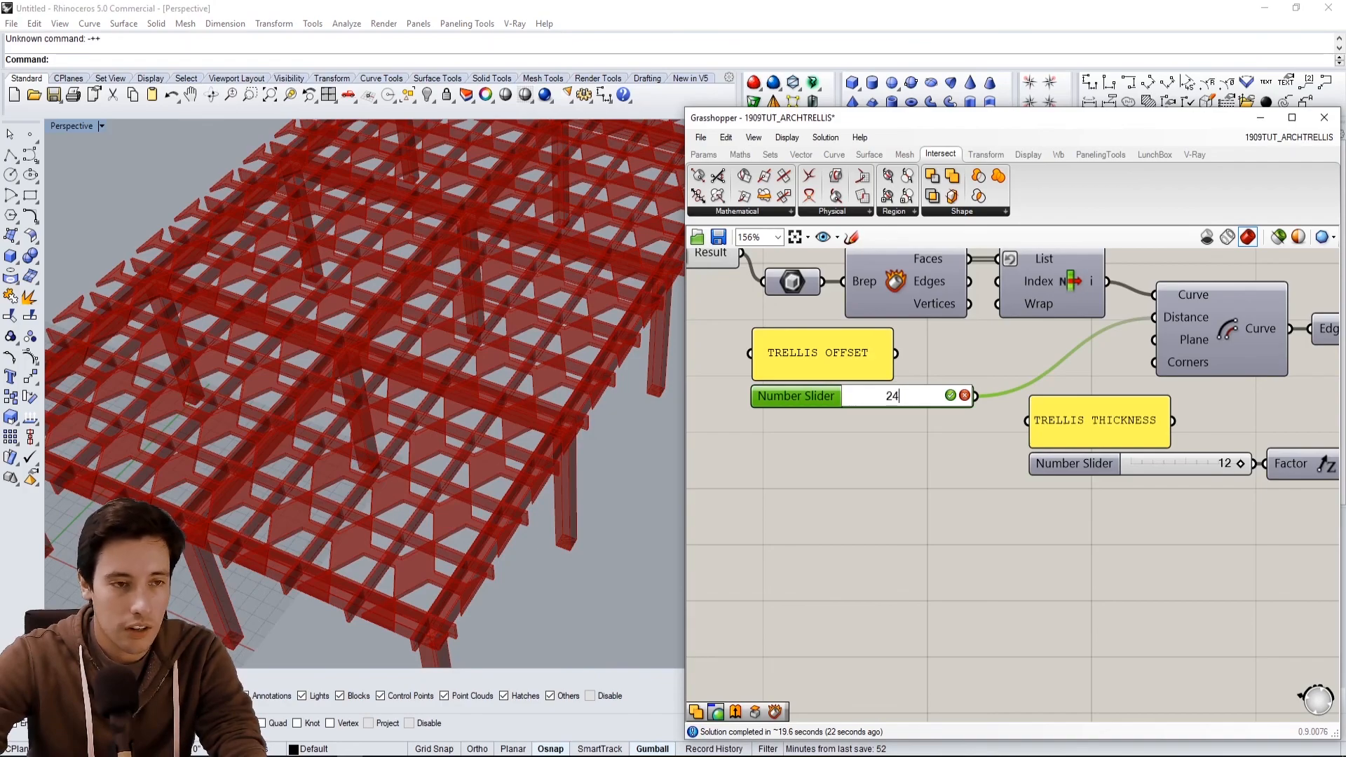